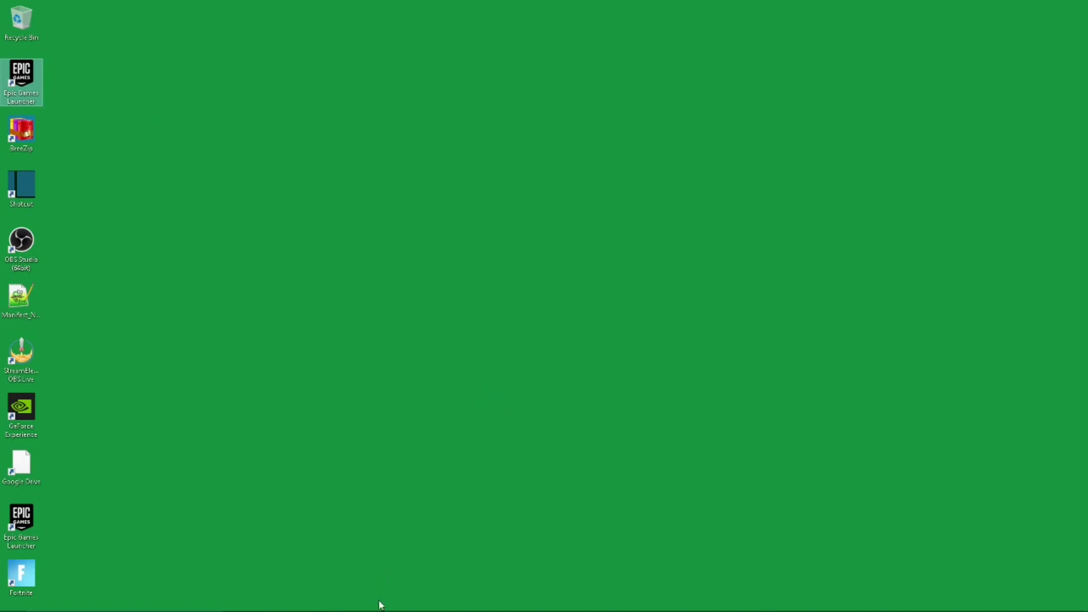
View the finished example thumbnail New Project.png from the Downloads folder, closing the image and folder after looking
mouse_move(374, 604)
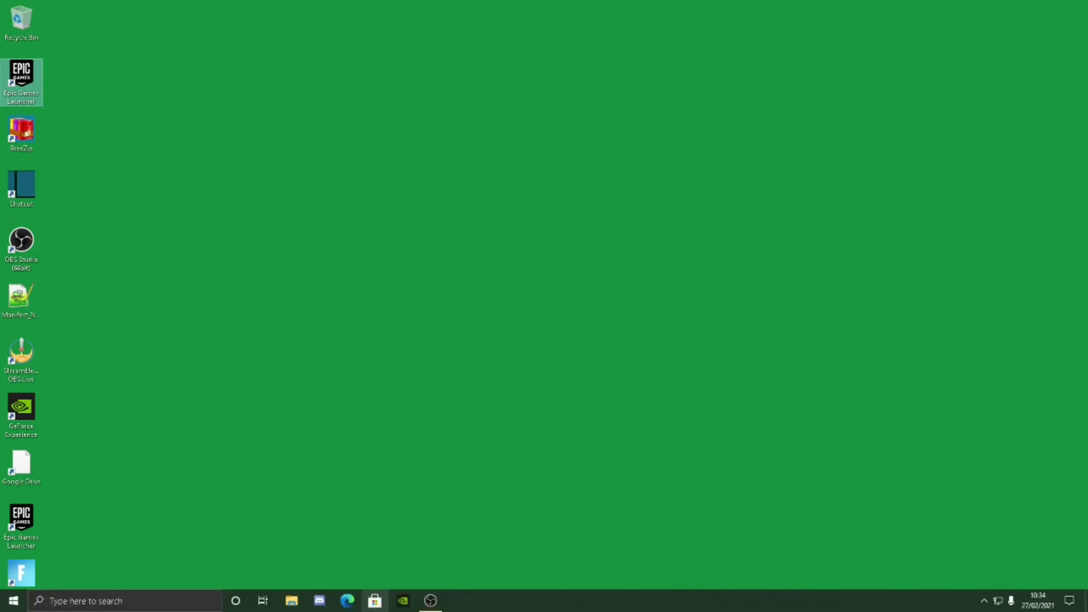
click(290, 604)
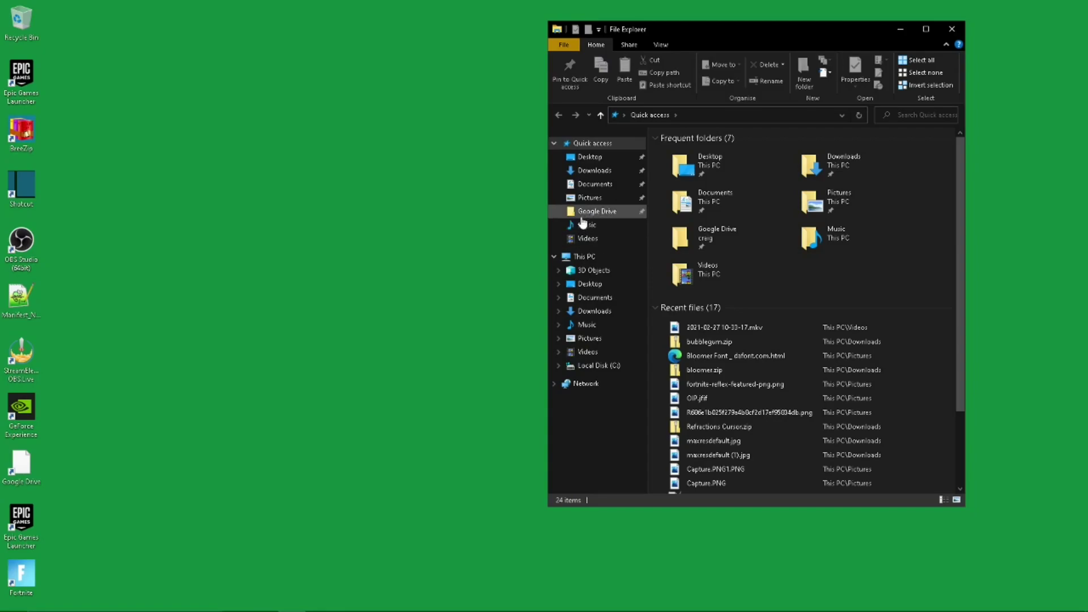
click(593, 170)
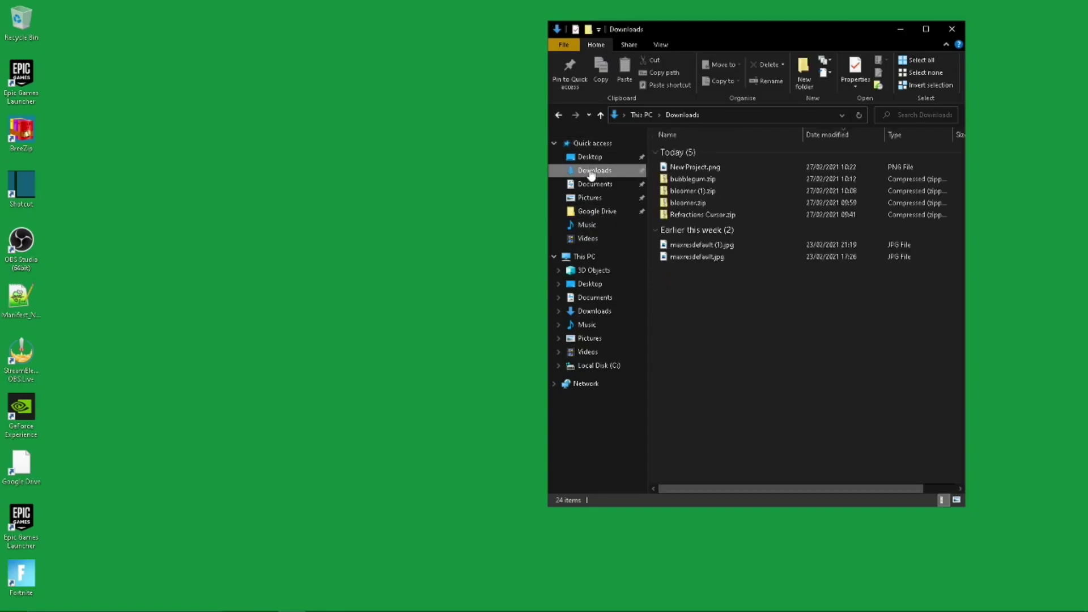
double_click(697, 167)
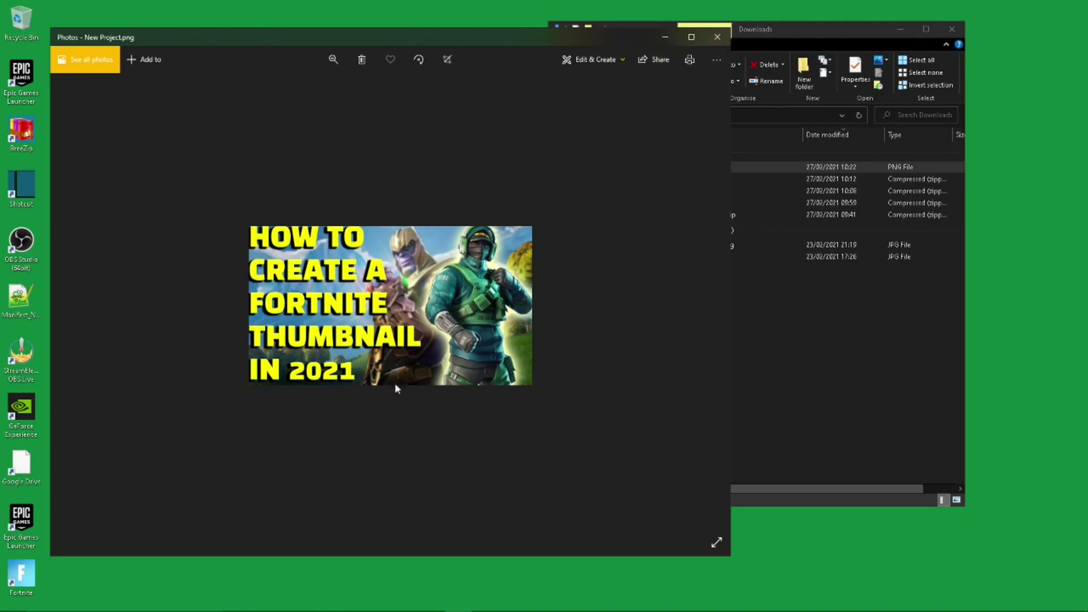
right_click(466, 386)
click(451, 405)
click(717, 37)
click(946, 31)
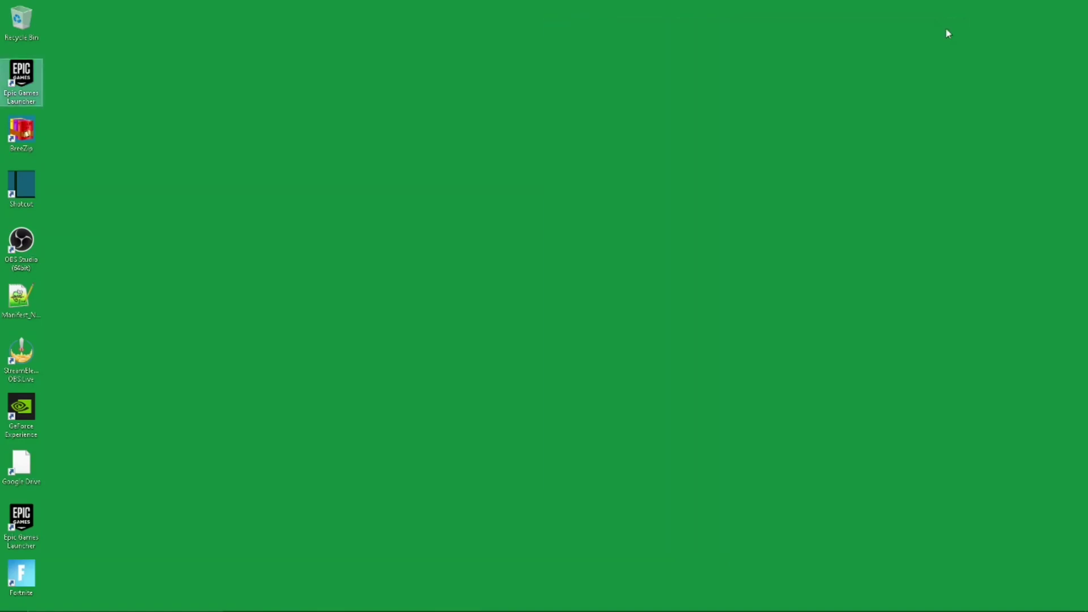
Search the web for photopea and open the Photopea online photo editor, leaving only its page open
mouse_move(96, 611)
click(133, 602)
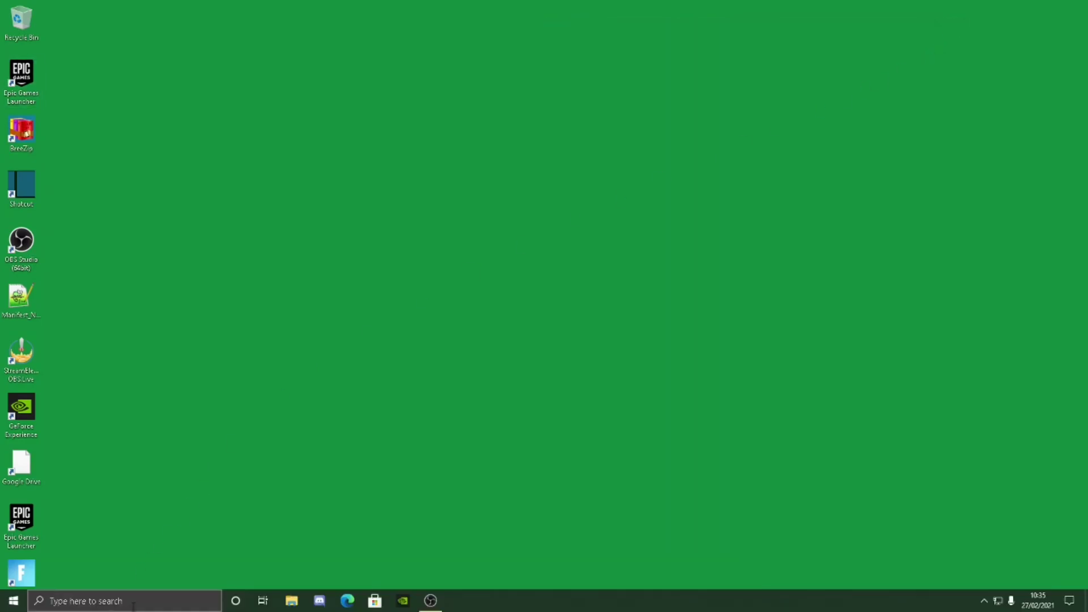
text(photopea)
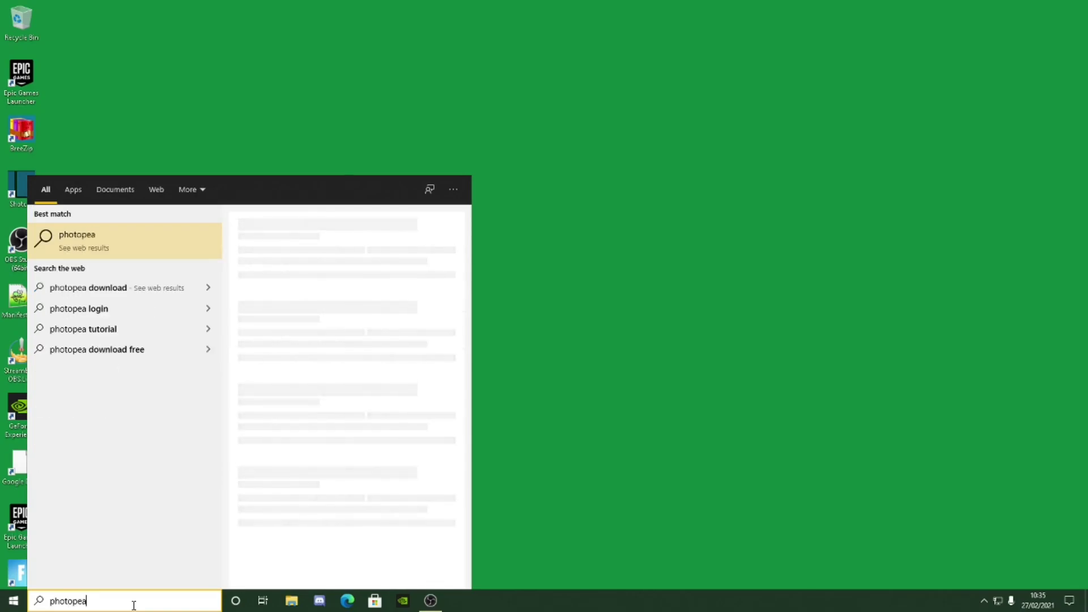
key(Return)
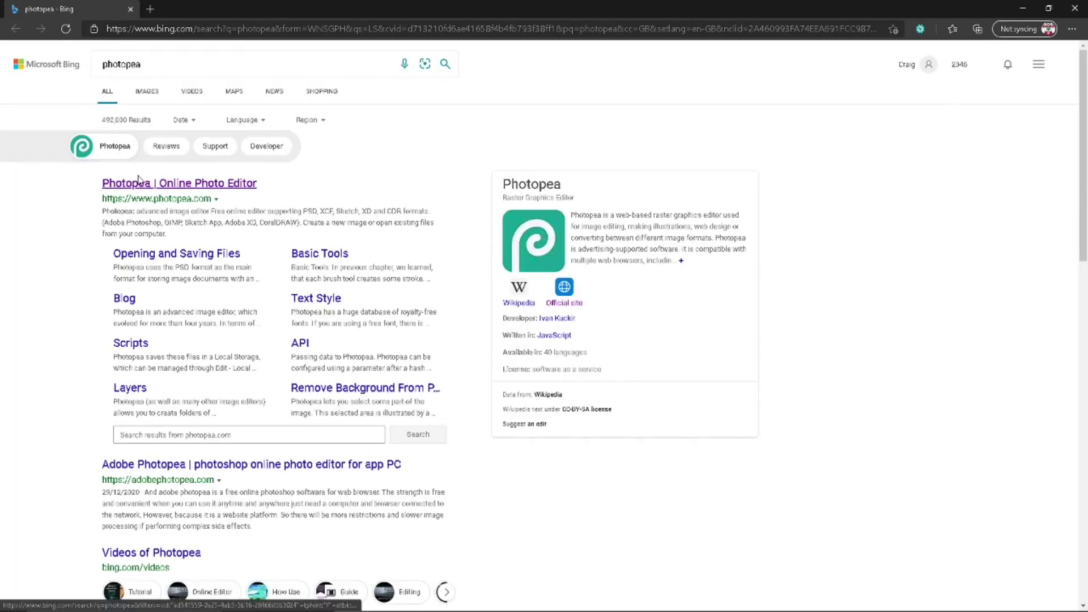
click(139, 182)
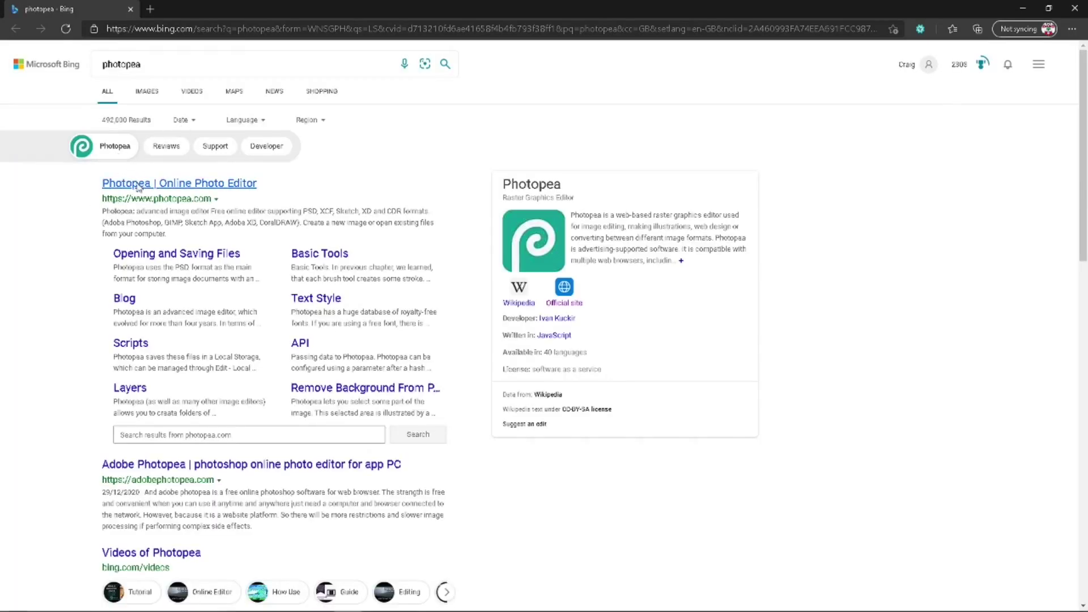
click(130, 9)
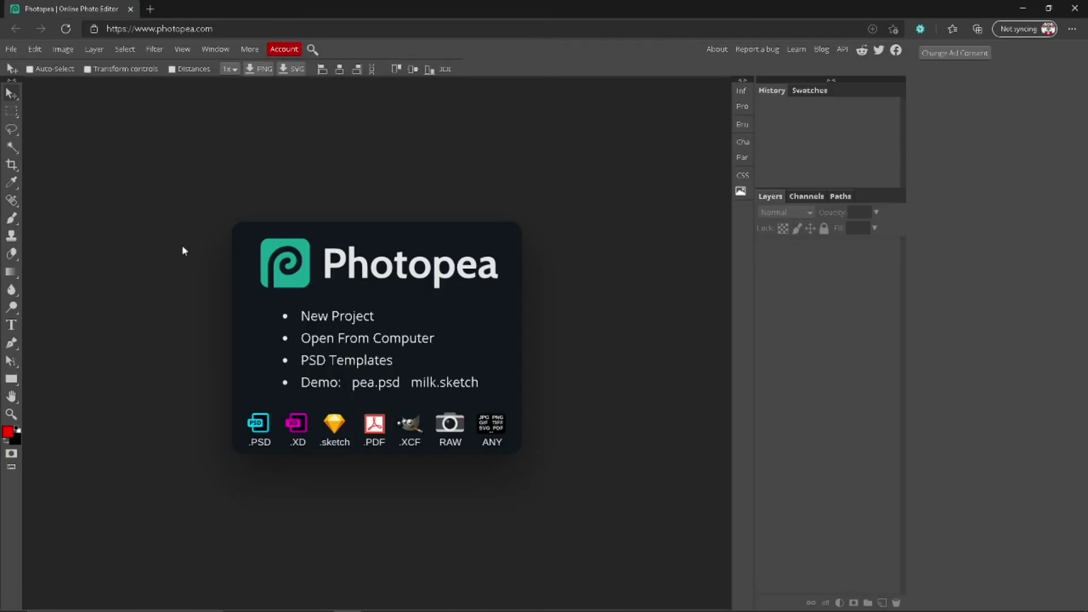
Create a new project with a transparent background using the 2560 x 1440 px Youtube Cover preset
click(333, 318)
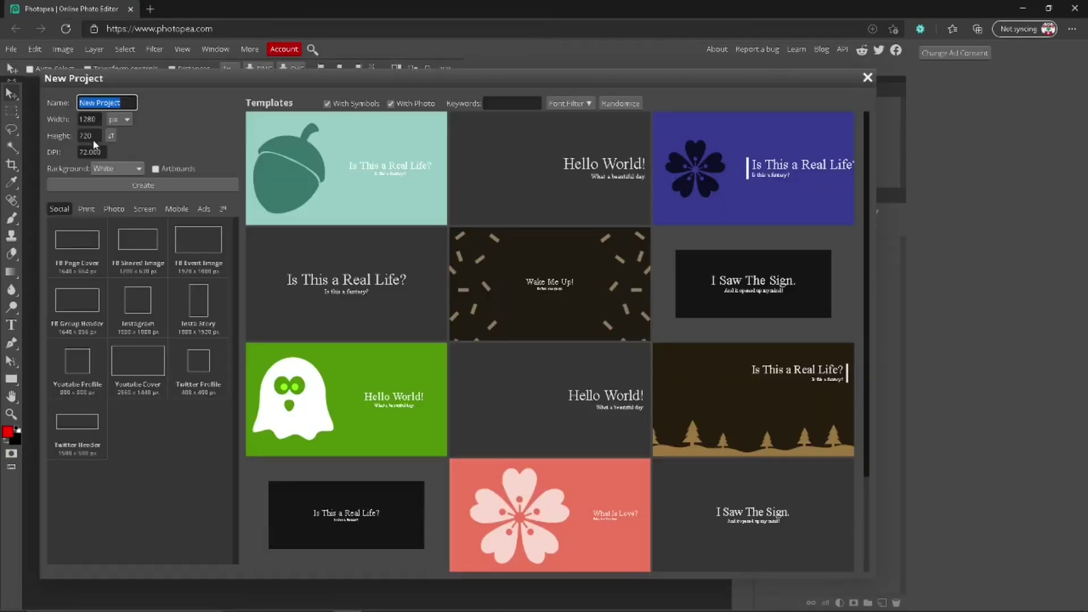
key(Tab)
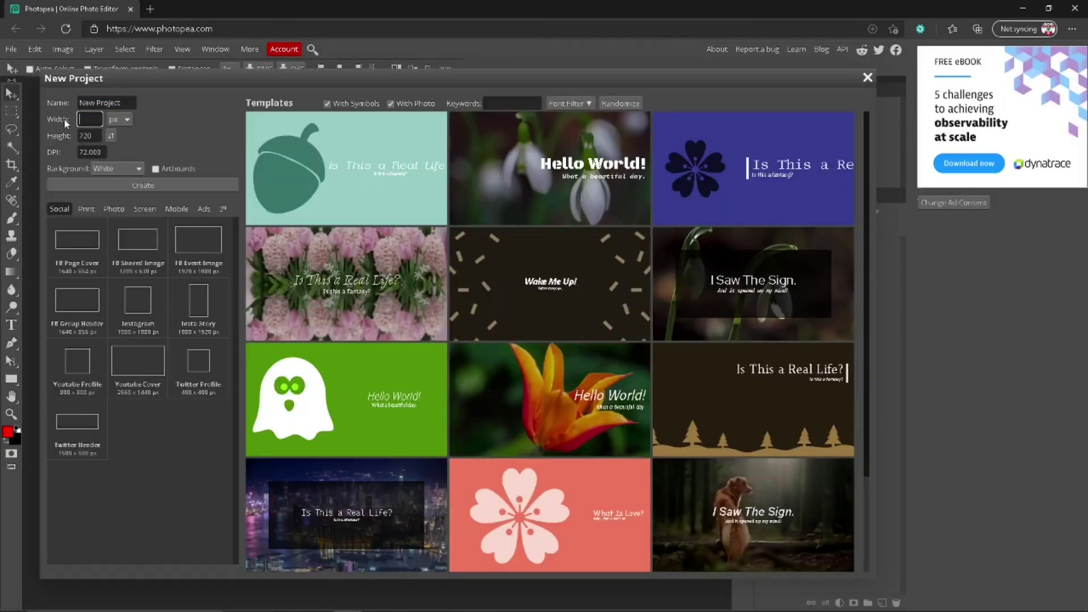
key(BackSpace)
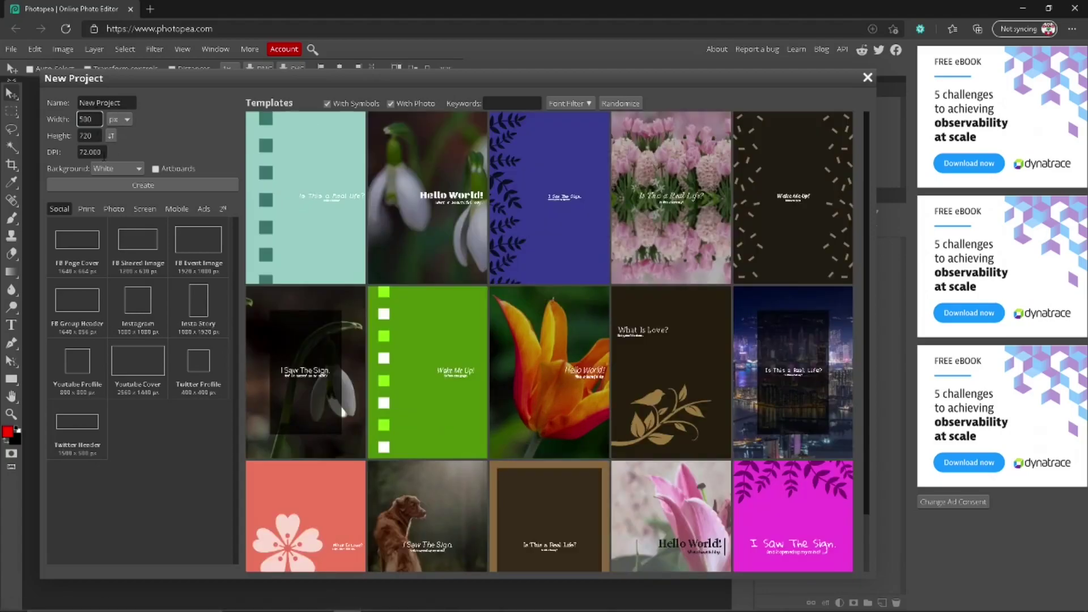
click(113, 169)
click(115, 205)
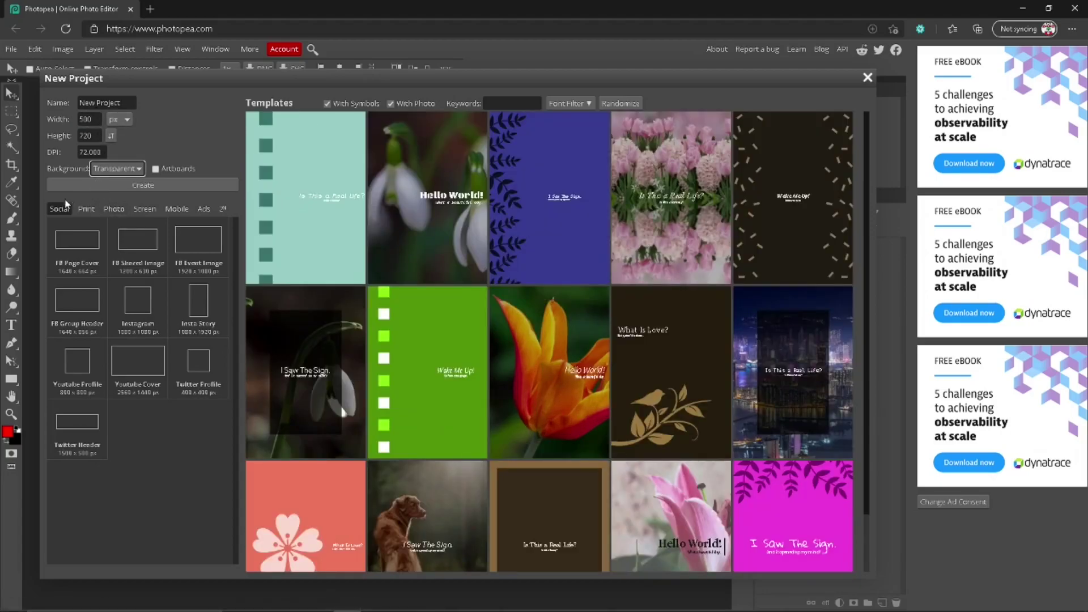
click(134, 389)
click(126, 186)
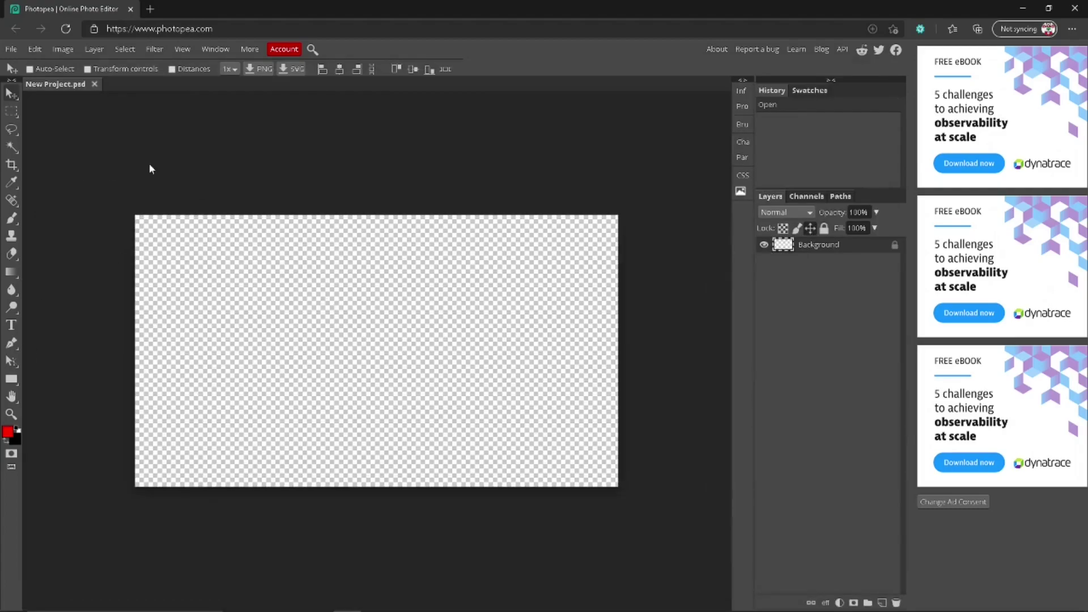
click(10, 49)
click(29, 100)
key(Escape)
Search Bing for "fortnite backround" in a new browser tab and show the image results
click(149, 9)
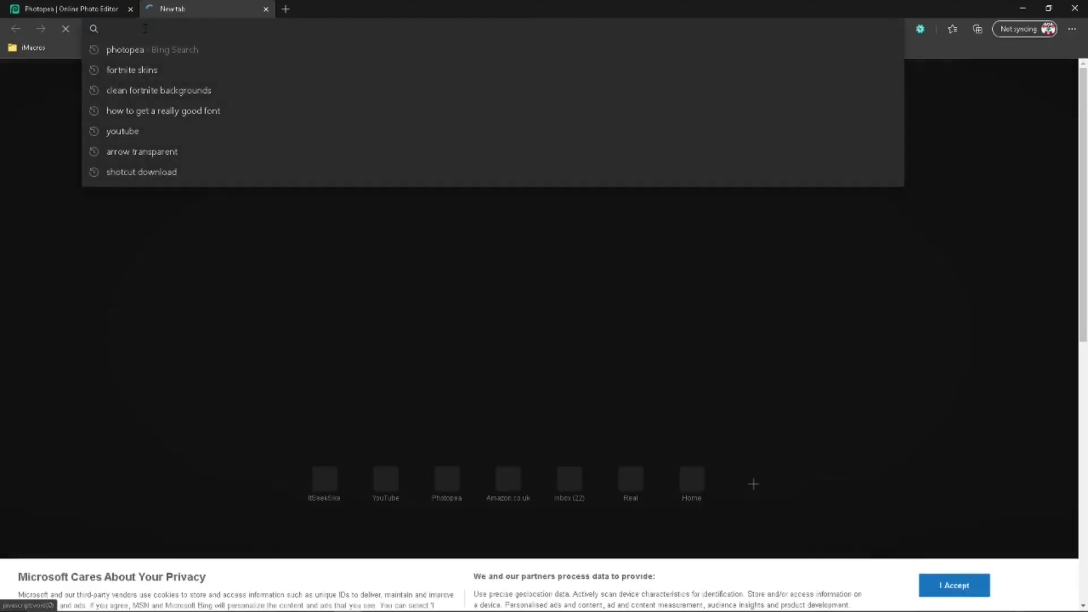
text(fortnit)
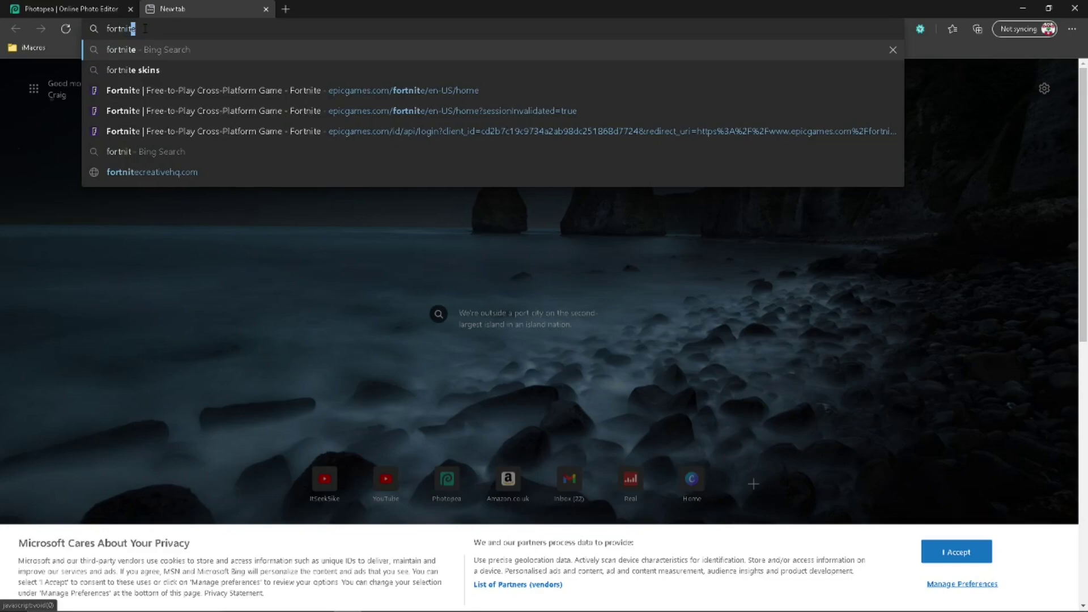
text(e bac)
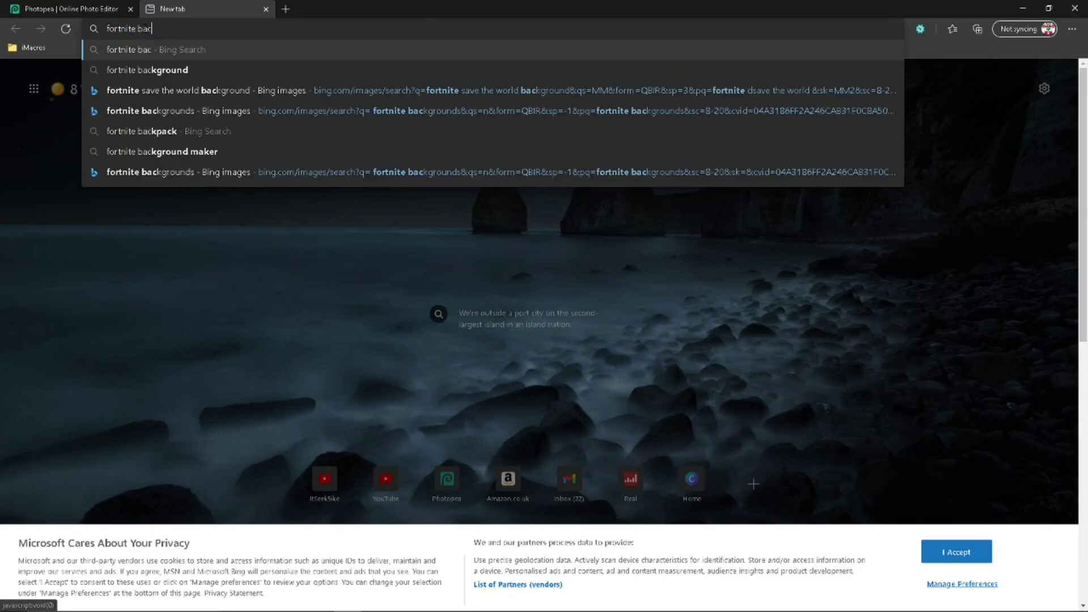
text(kround)
key(Return)
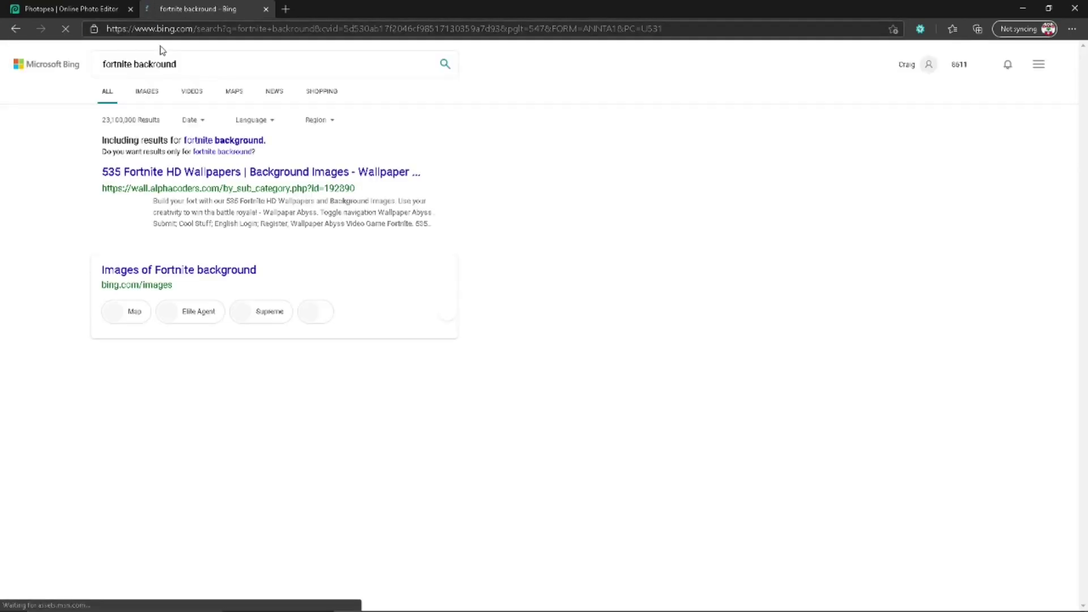
click(147, 89)
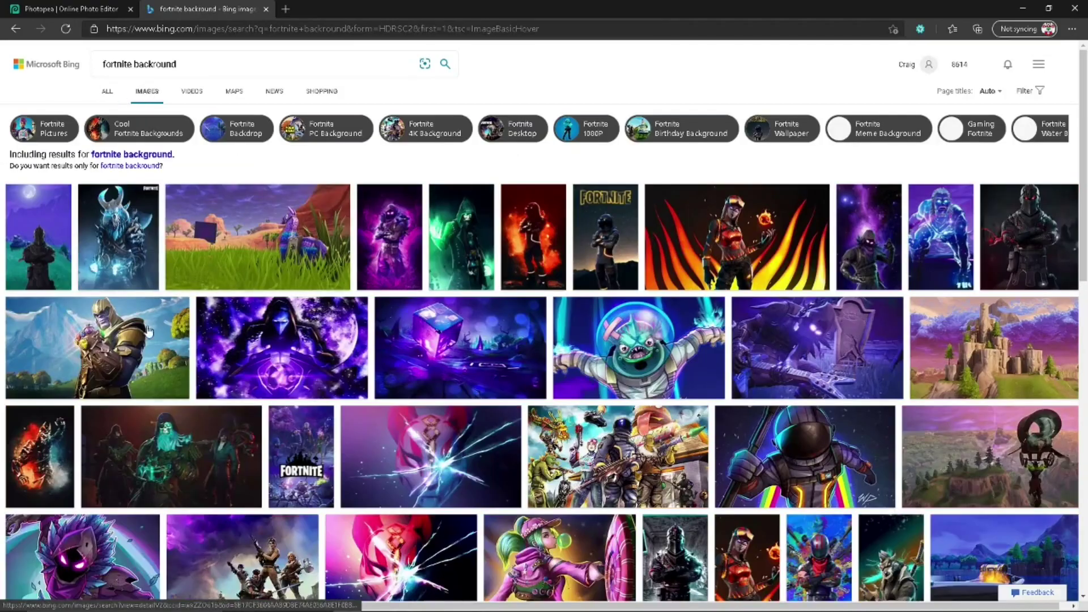
Open the wallpaper of the purple llama in the grass and save it to the Pictures folder
click(240, 265)
right_click(295, 277)
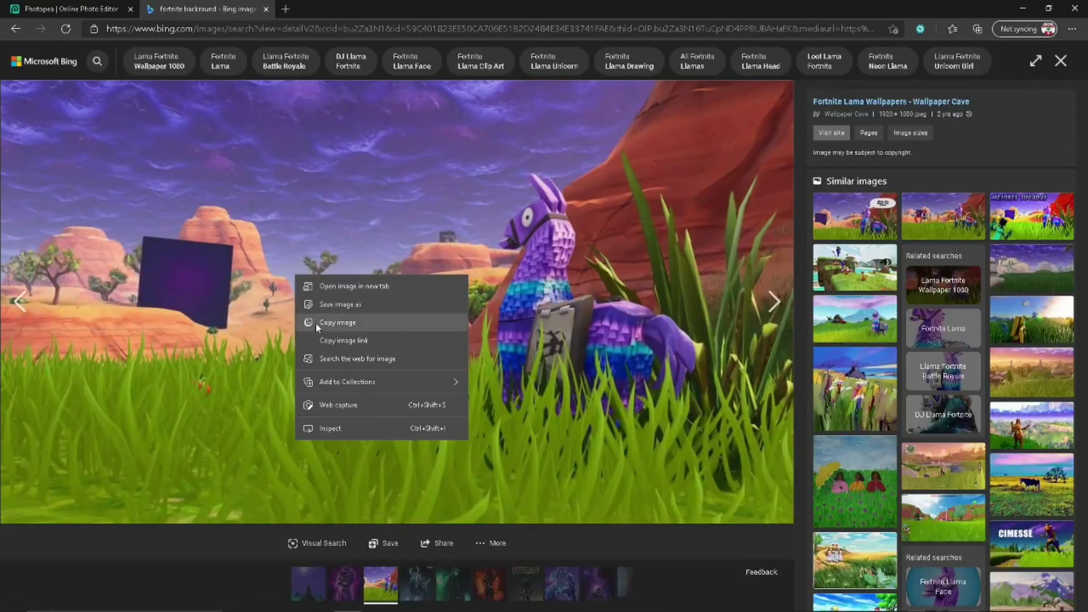
click(340, 324)
click(461, 287)
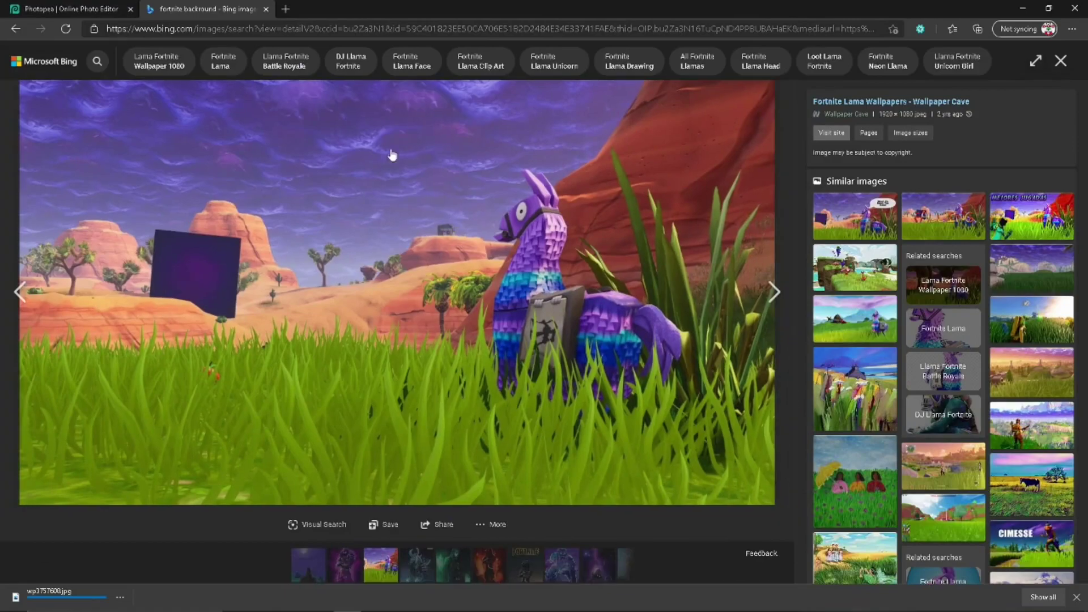
Place the downloaded llama wallpaper from Pictures into the Photopea project and scale it to 133.33% to fill the canvas
click(83, 7)
click(11, 48)
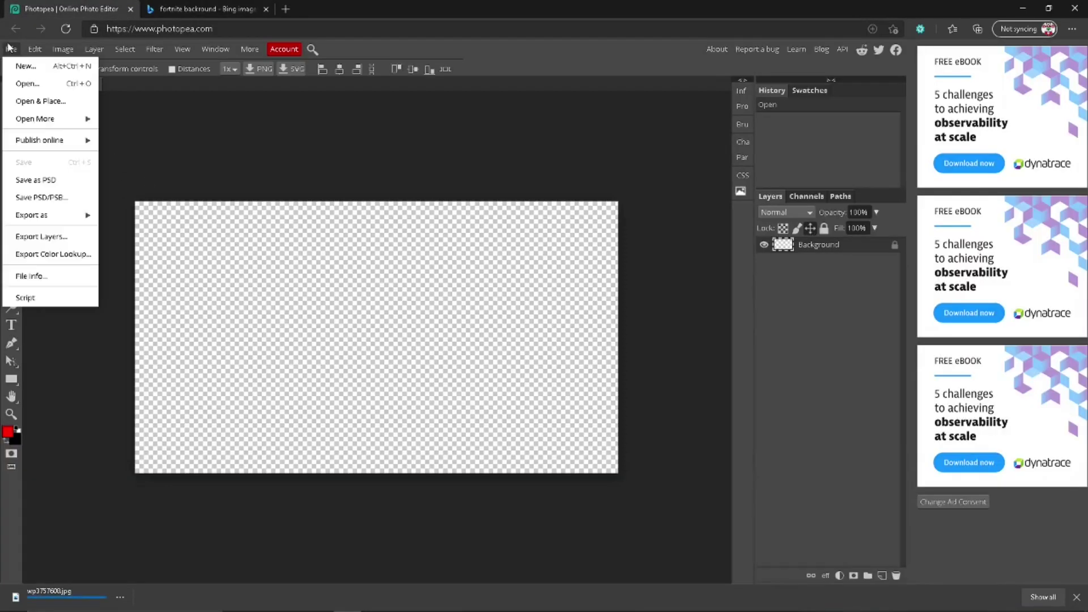
click(42, 101)
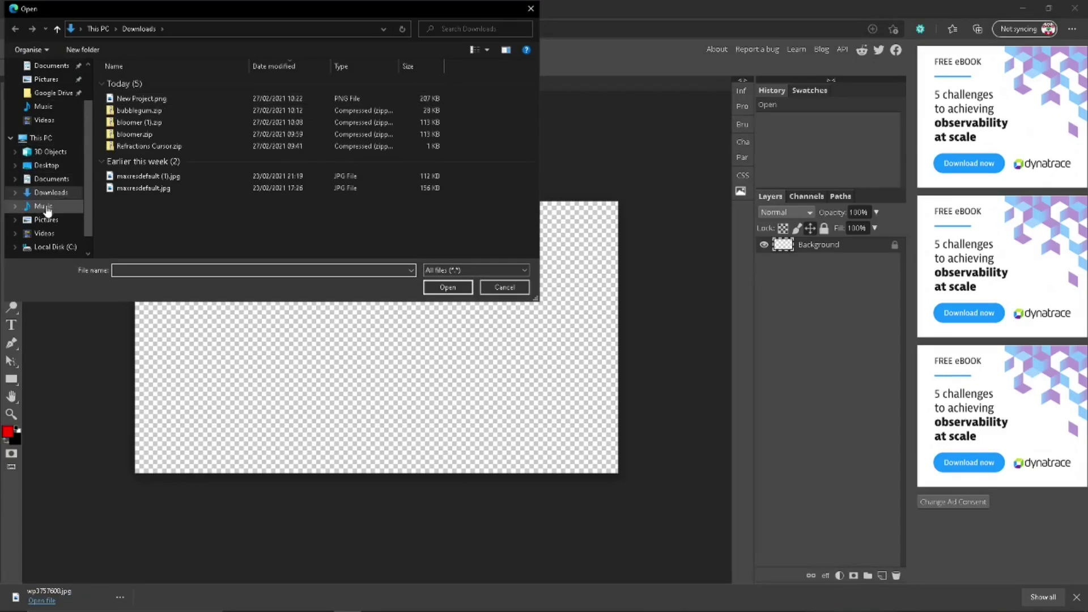
scroll(46, 187, up, 3)
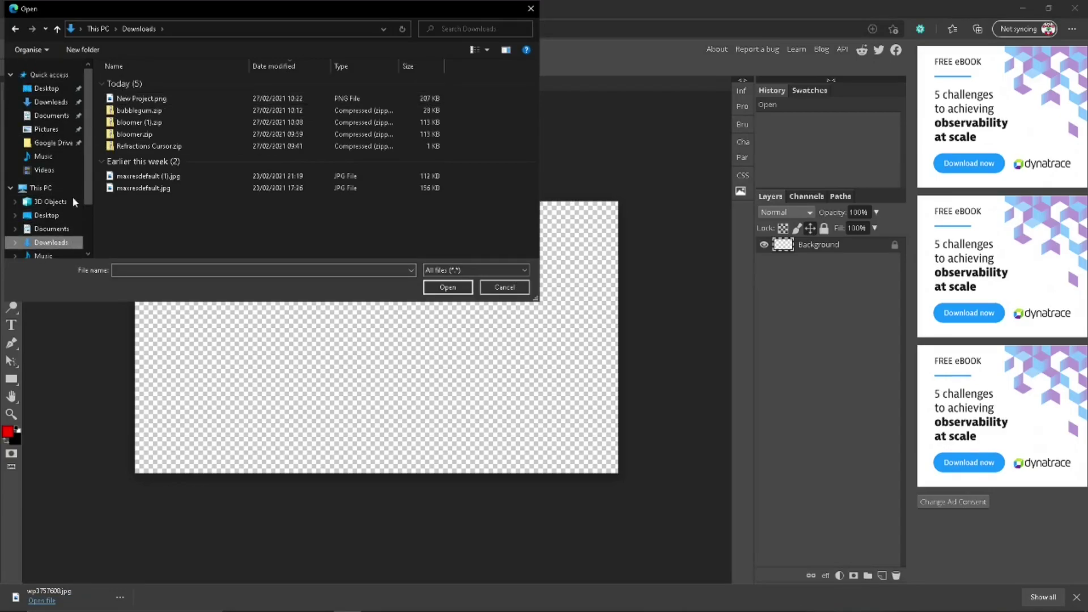
click(51, 102)
click(40, 115)
click(41, 129)
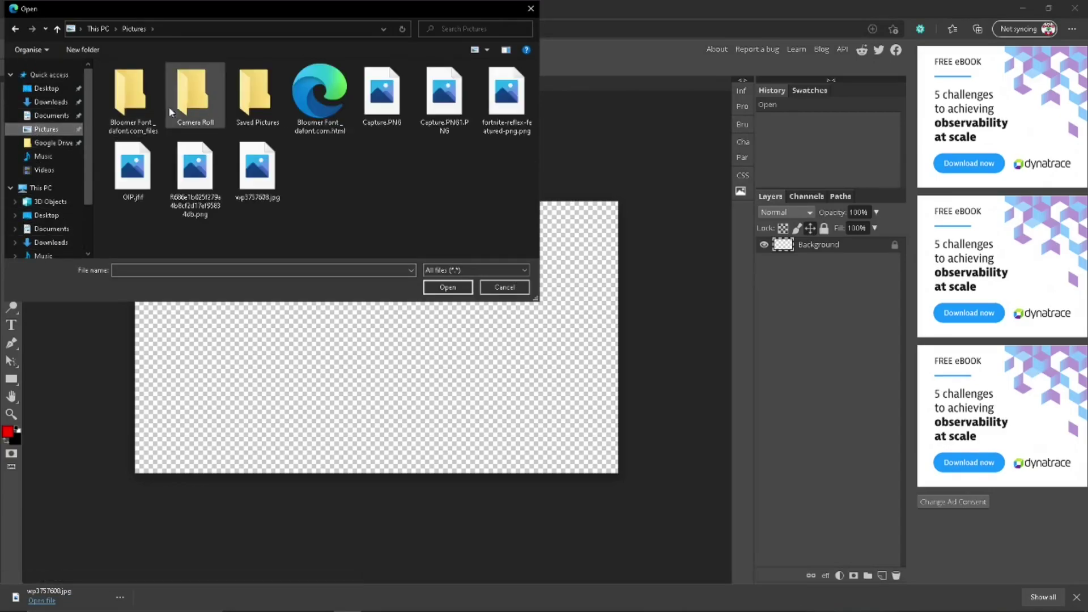
double_click(244, 173)
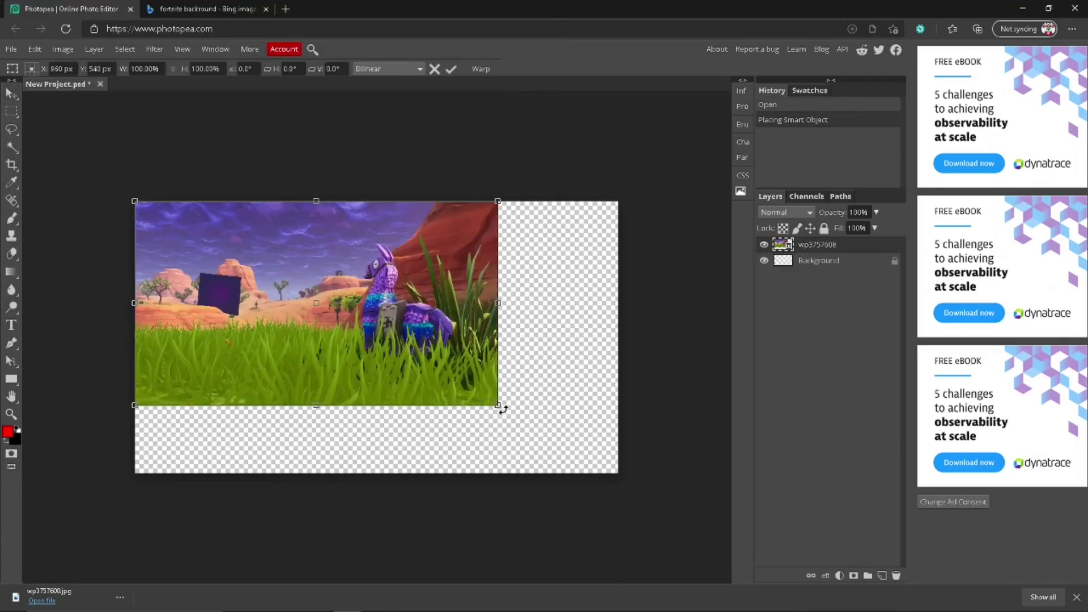
drag(502, 407, 619, 473)
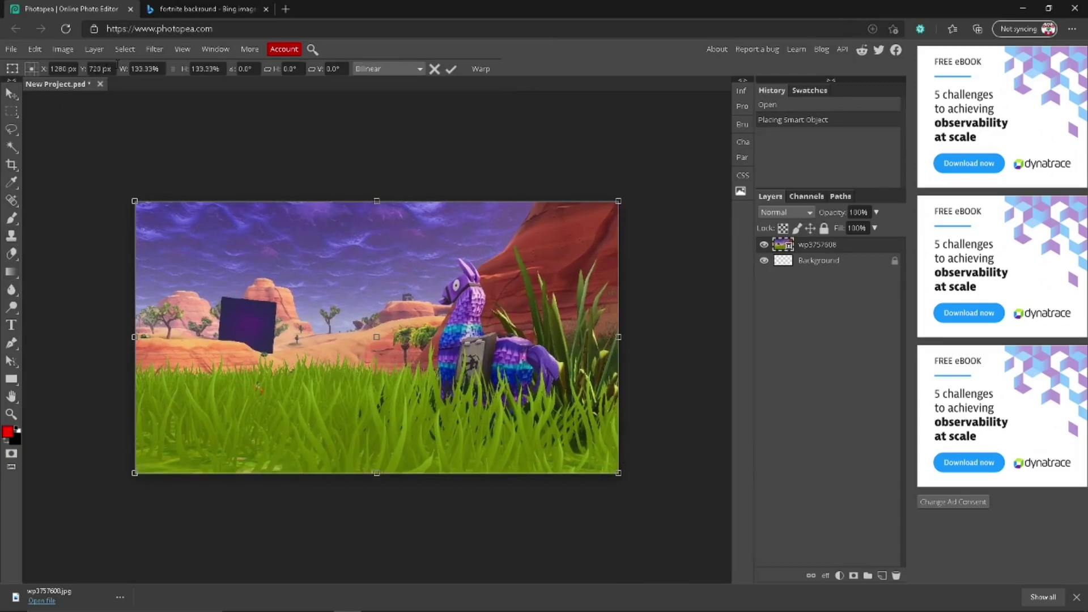
Apply the Blur More filter to the llama wallpaper layer and collapse its smart filter list
click(153, 49)
mouse_move(183, 161)
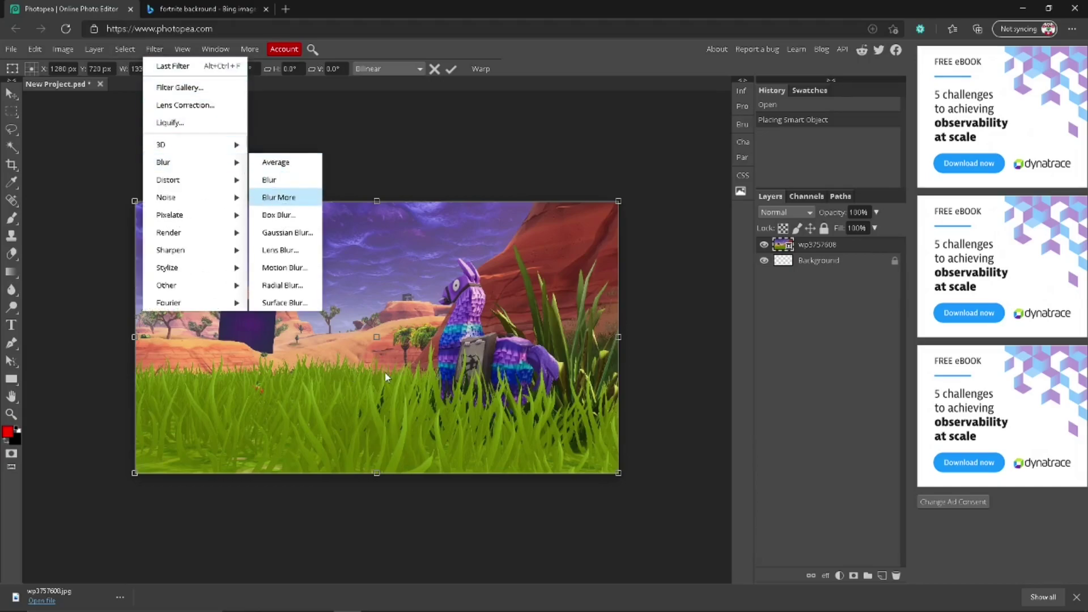
key(Return)
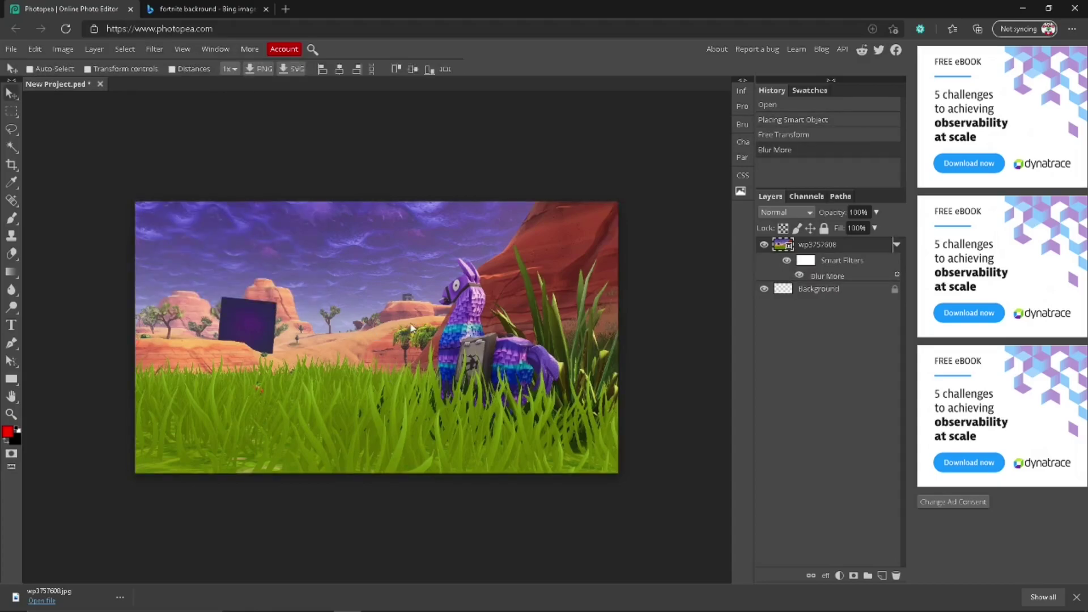
click(816, 265)
click(897, 245)
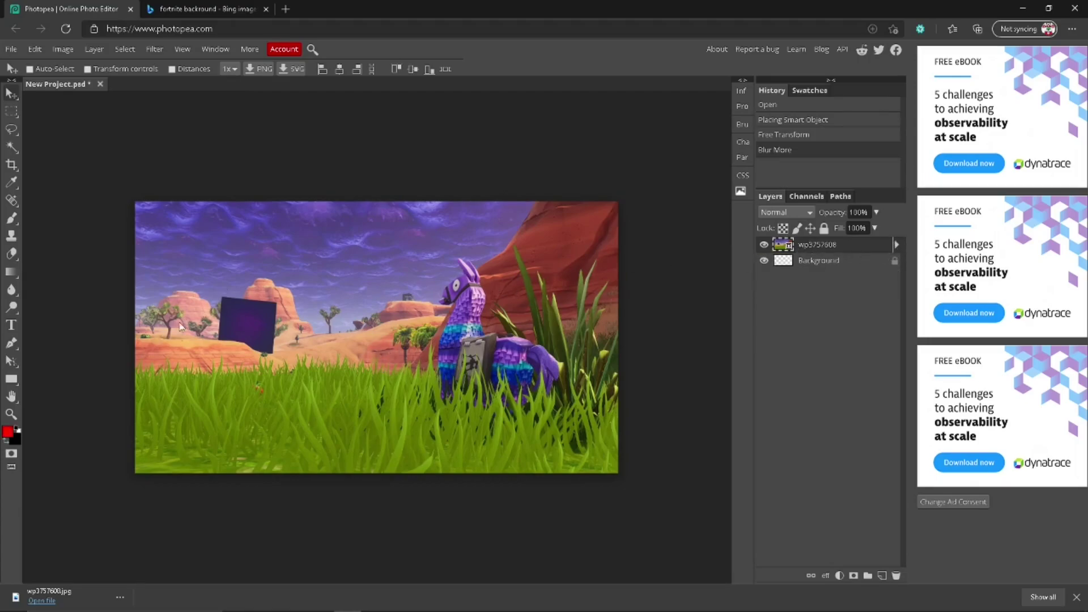
Switch to the Bing browser tab, search for "fortnite skins transparent" and show the image results
click(224, 11)
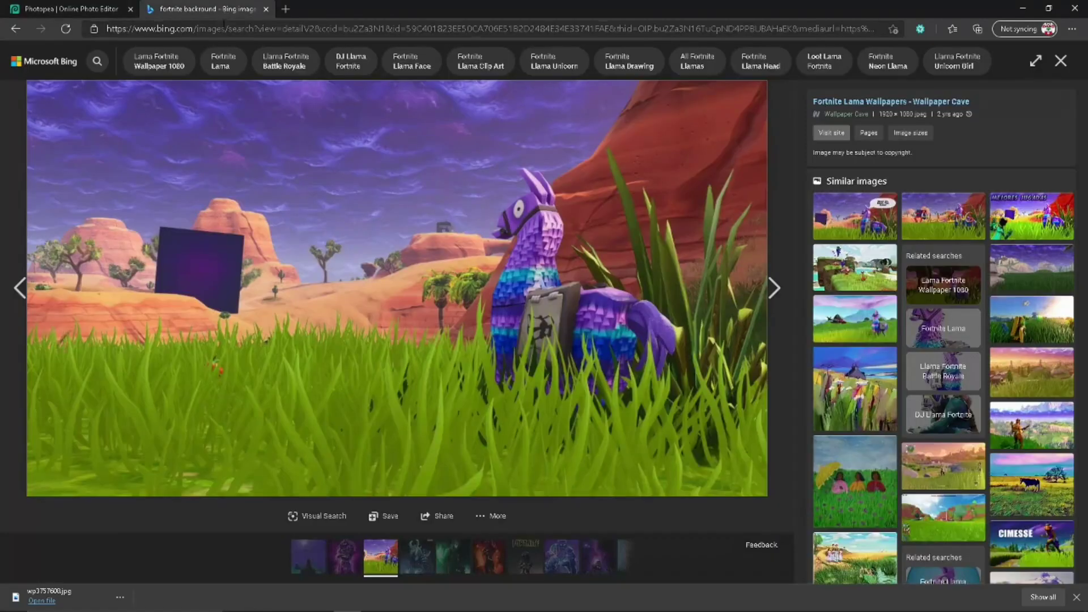
click(233, 29)
text(fortnite)
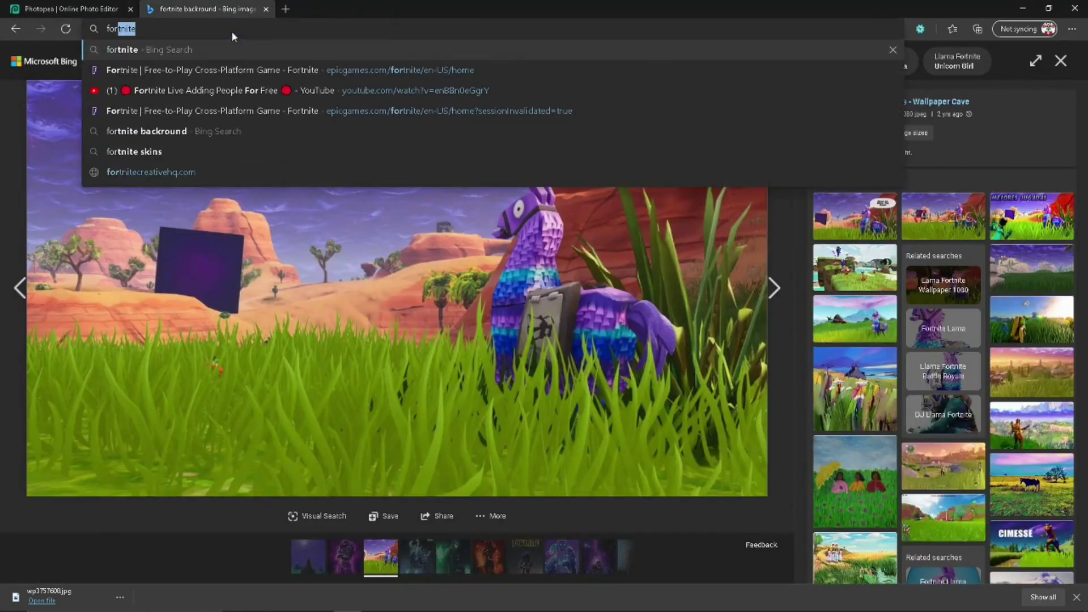
text( skins)
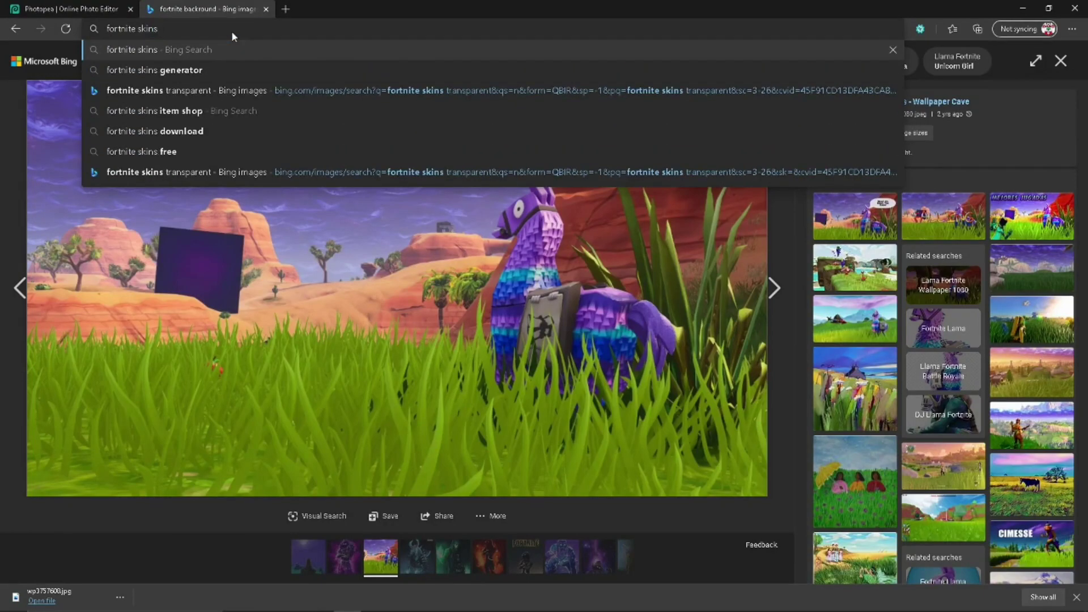
text( trans)
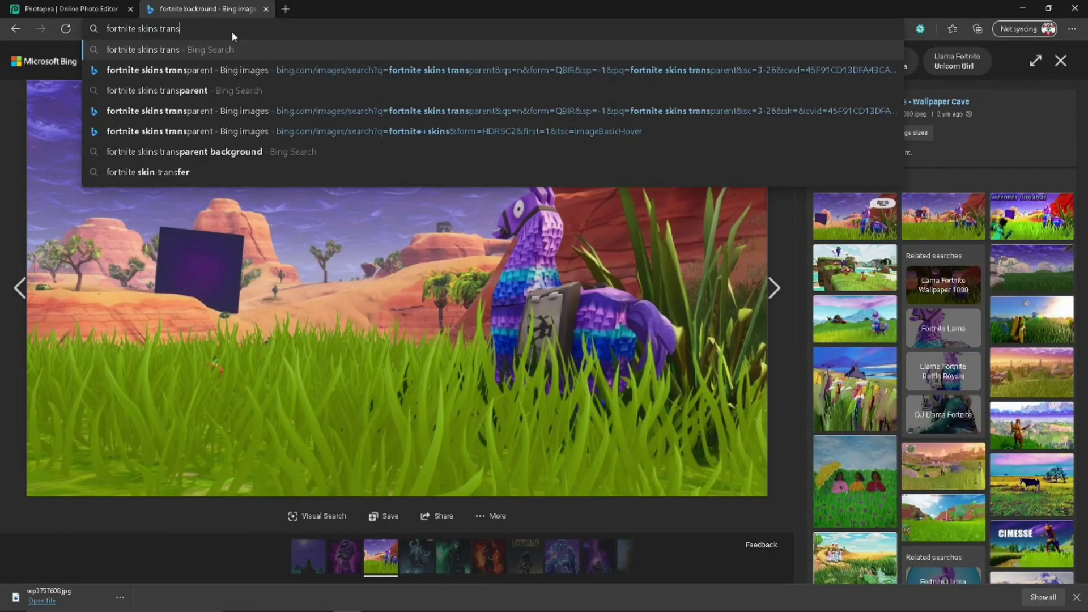
text(parent)
key(Return)
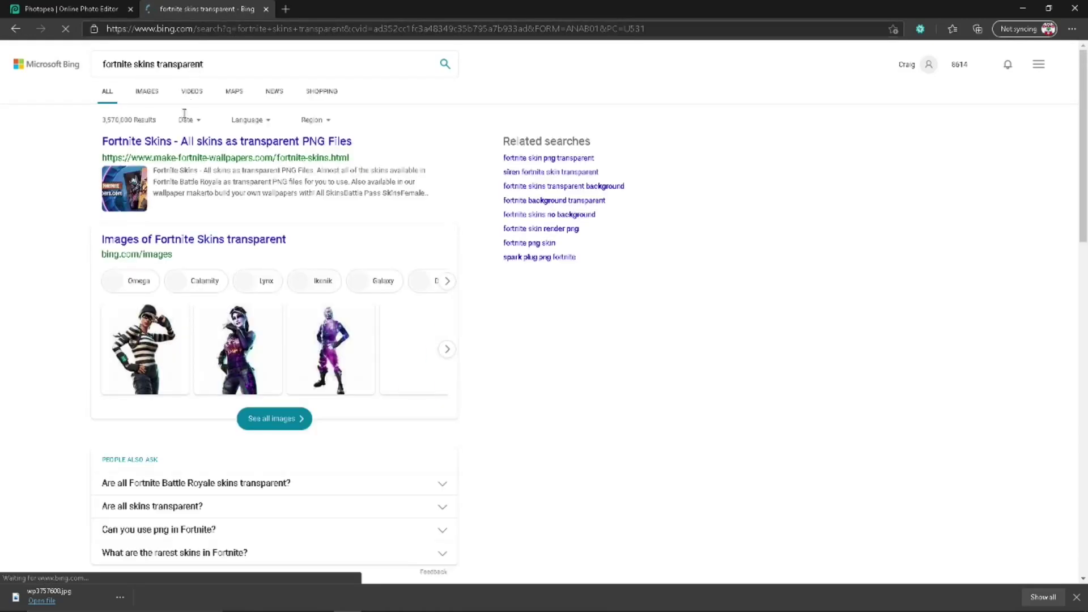
click(148, 94)
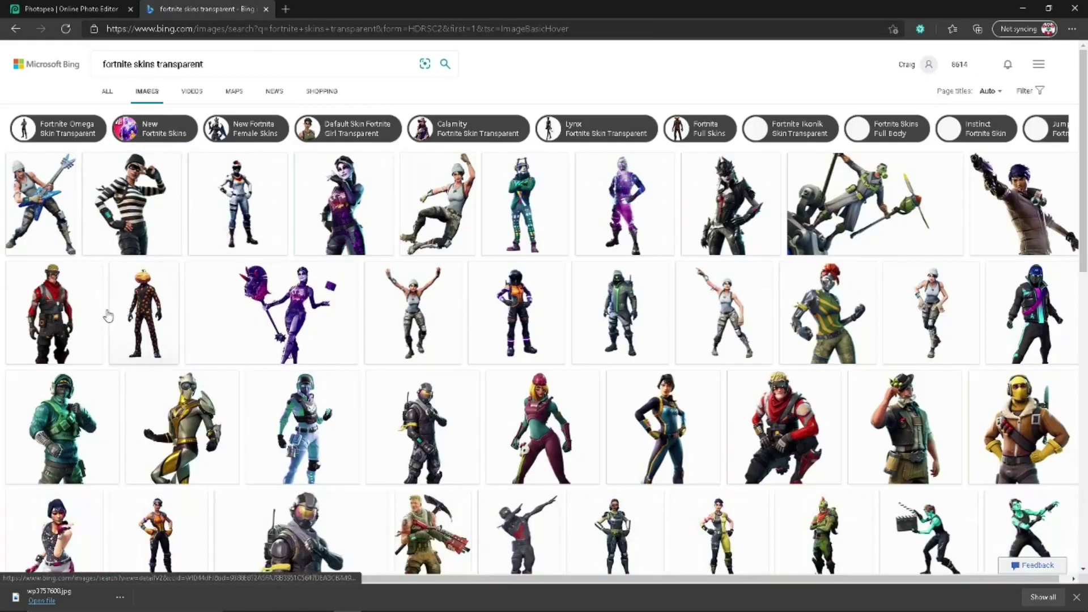
Open the green Fortnite Reflex skin image, save it as a PNG to the Pictures folder and return to Photopea
scroll(147, 448, down, 3)
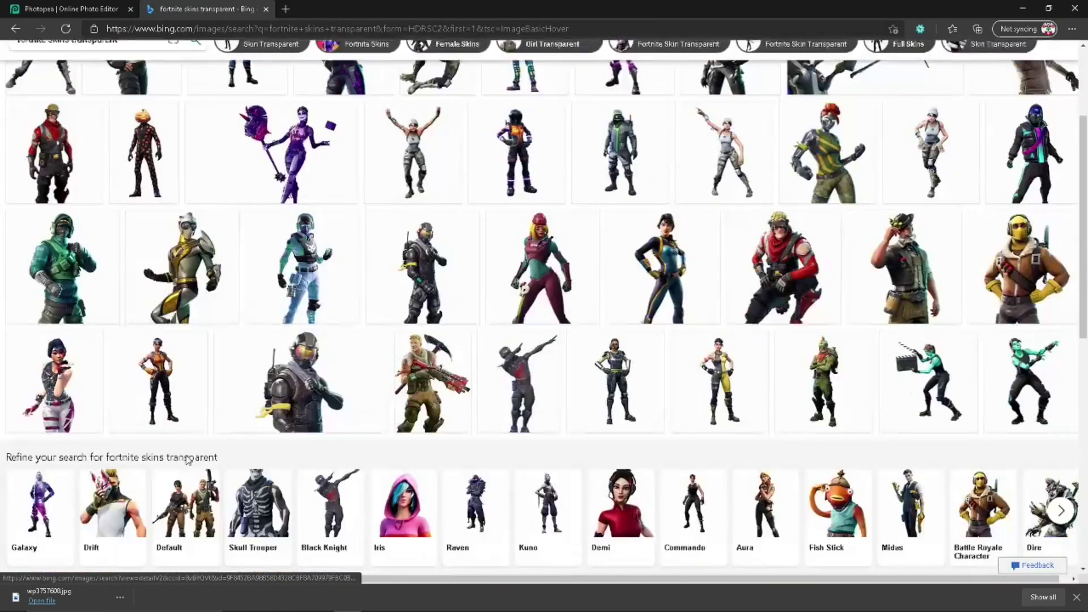
scroll(172, 450, up, 2)
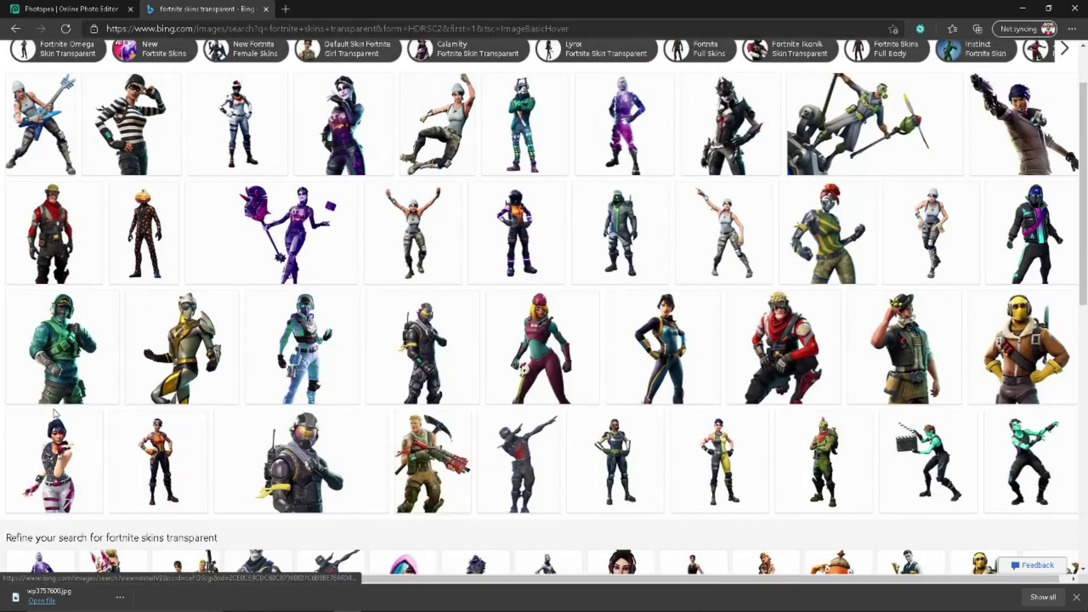
click(58, 353)
right_click(322, 358)
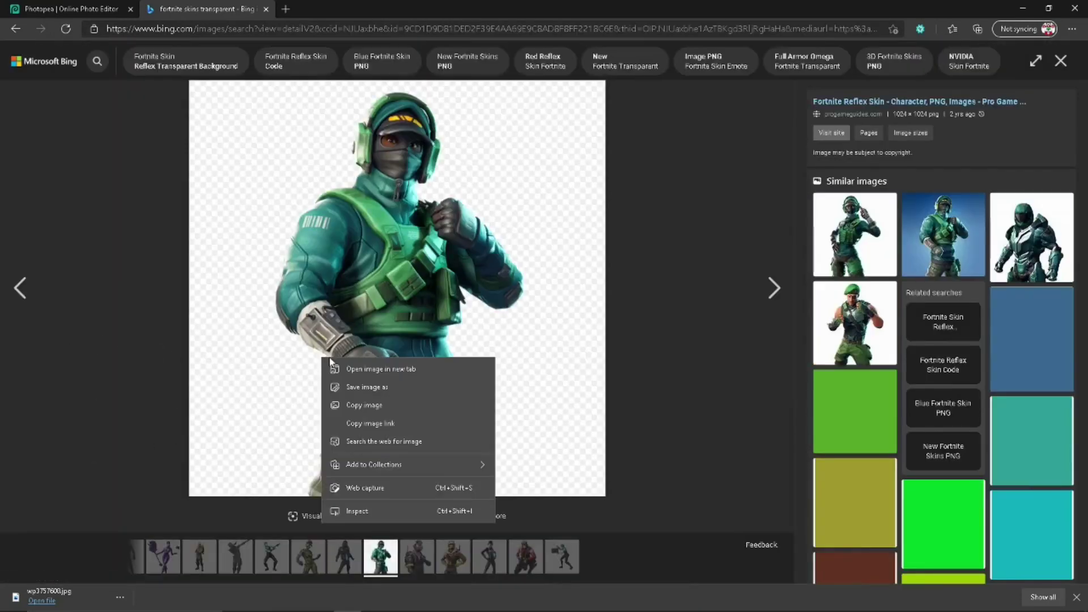
click(386, 388)
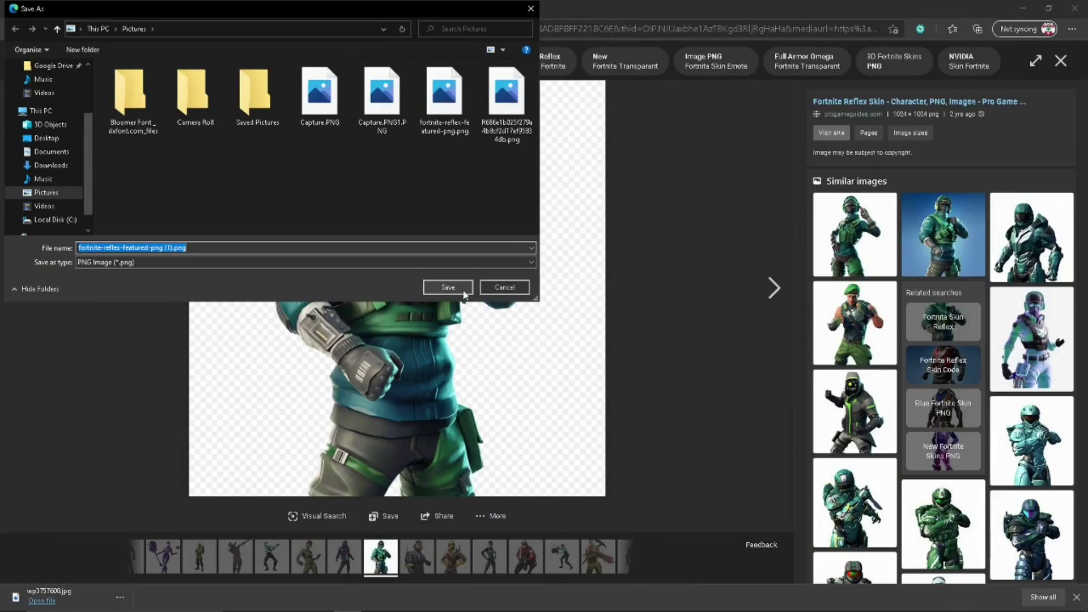
click(449, 290)
click(68, 9)
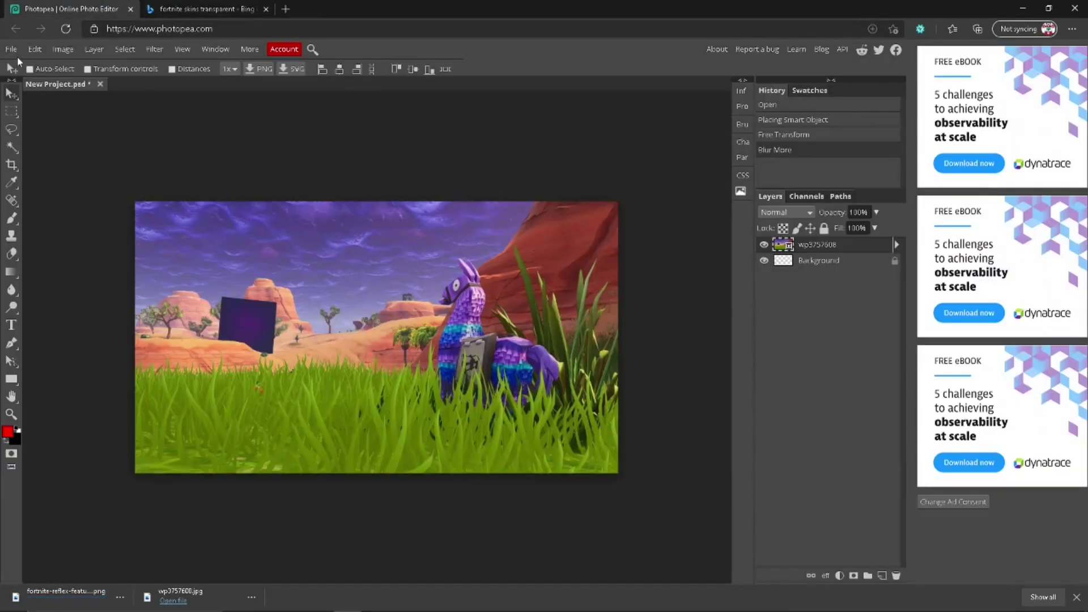
click(14, 49)
click(41, 101)
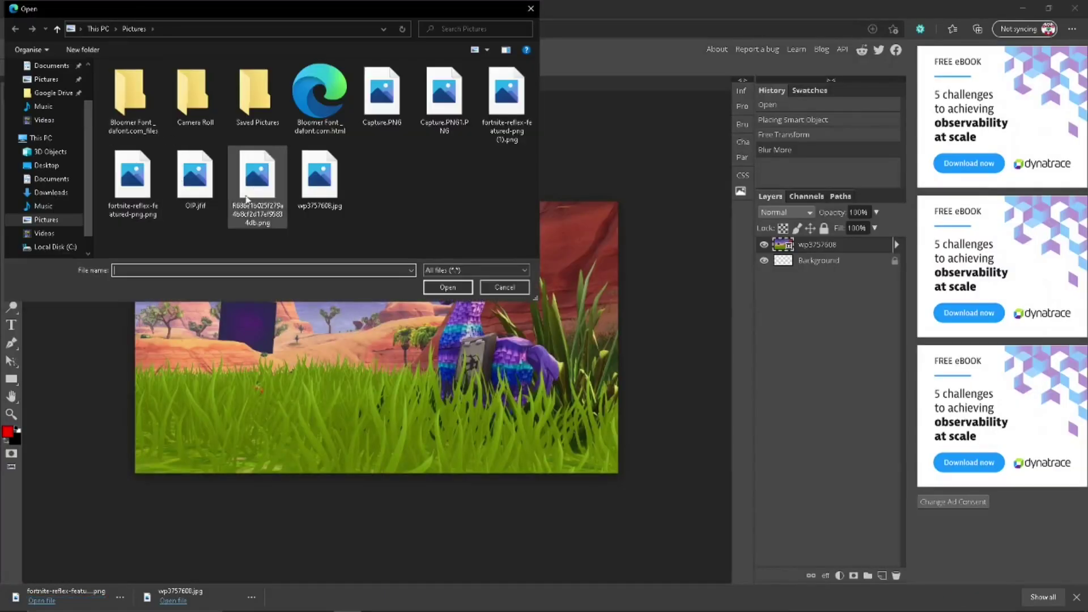
double_click(331, 190)
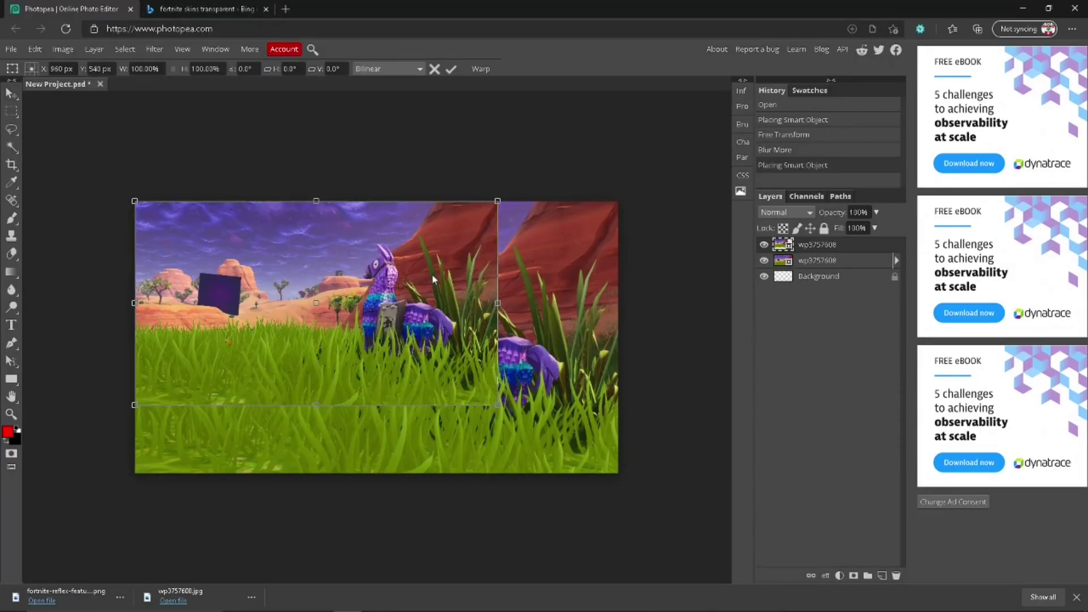
right_click(793, 252)
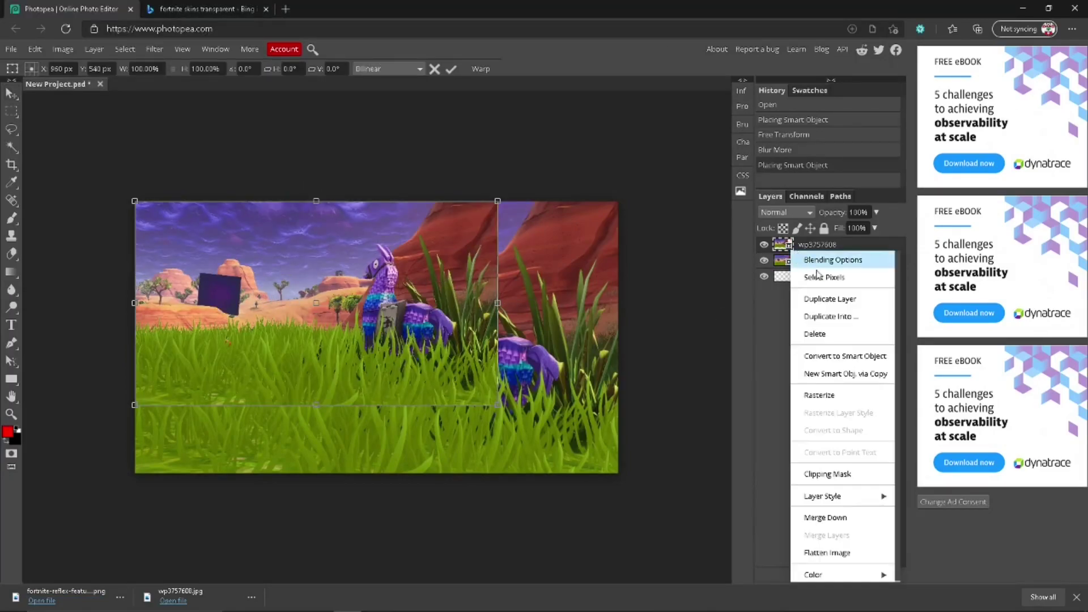
click(847, 334)
Place the downloaded fortnite-reflex-featured-png (1).png from Pictures into the thumbnail project
click(11, 49)
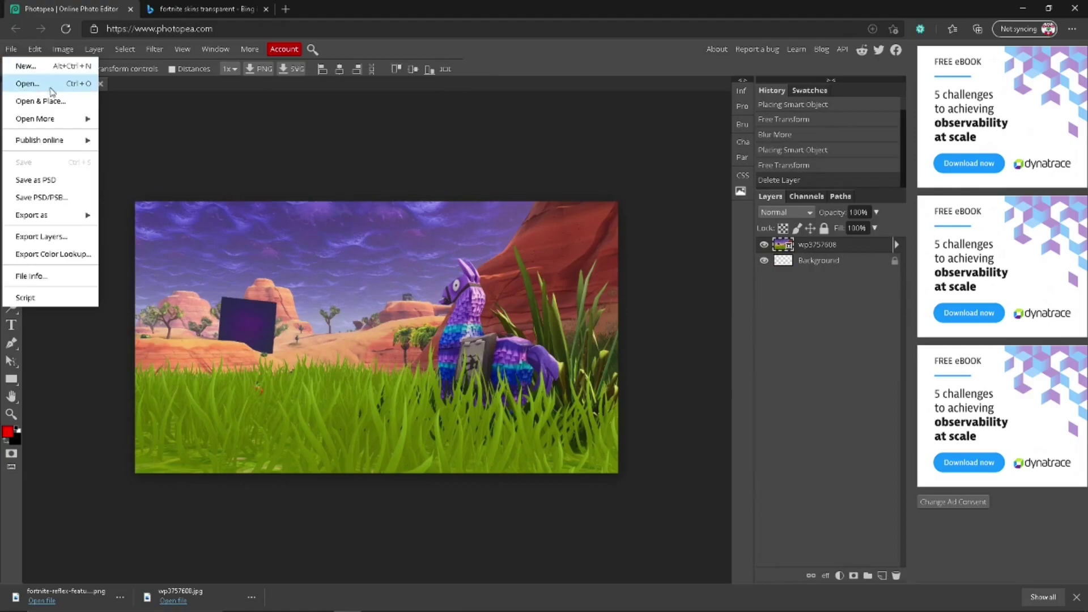
click(53, 101)
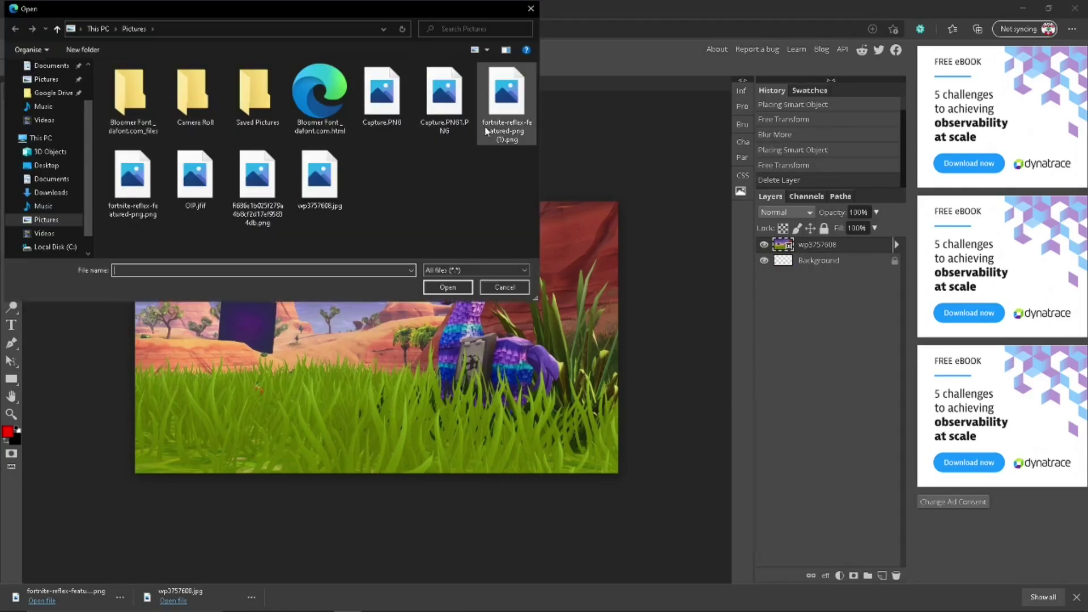
click(499, 130)
double_click(498, 131)
Scale the Reflex skin to about 186% width and 172% height, and position it over the llama on the canvas's right half
drag(239, 260, 374, 313)
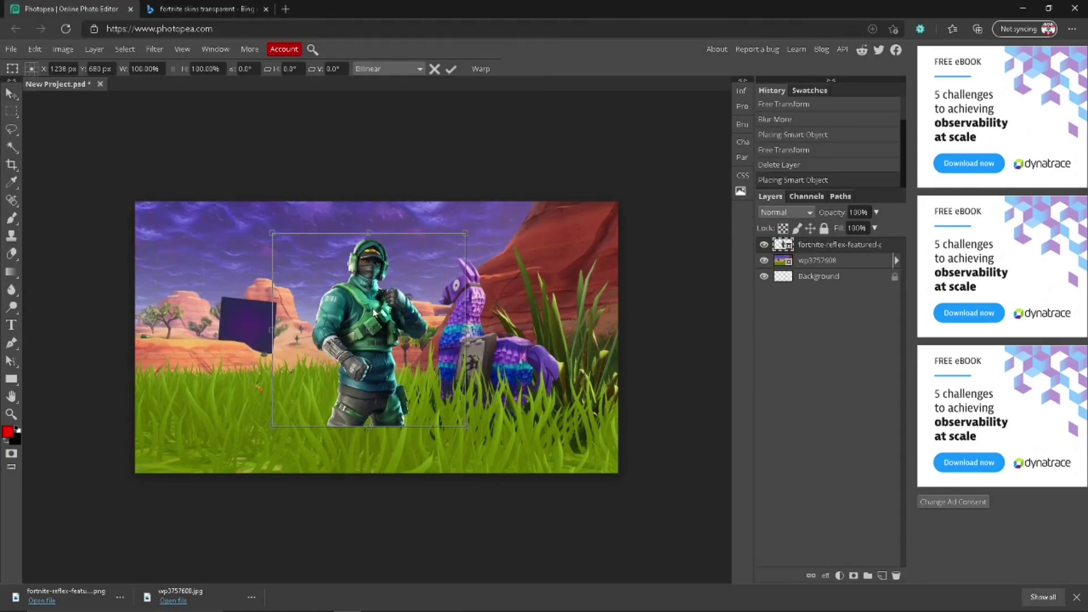
drag(271, 425, 285, 453)
drag(373, 391, 449, 432)
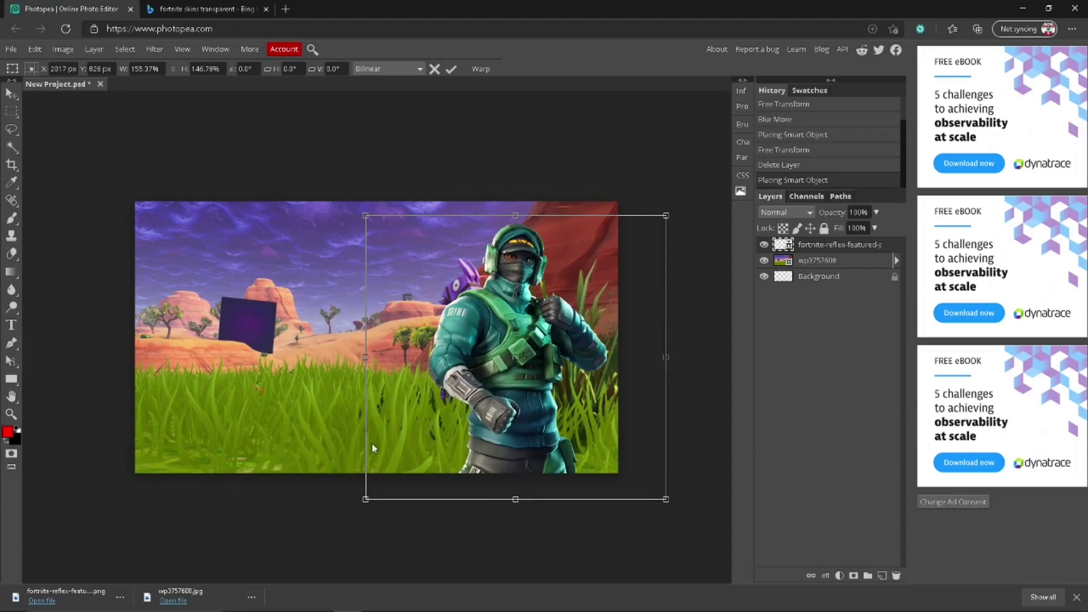
drag(364, 214, 283, 168)
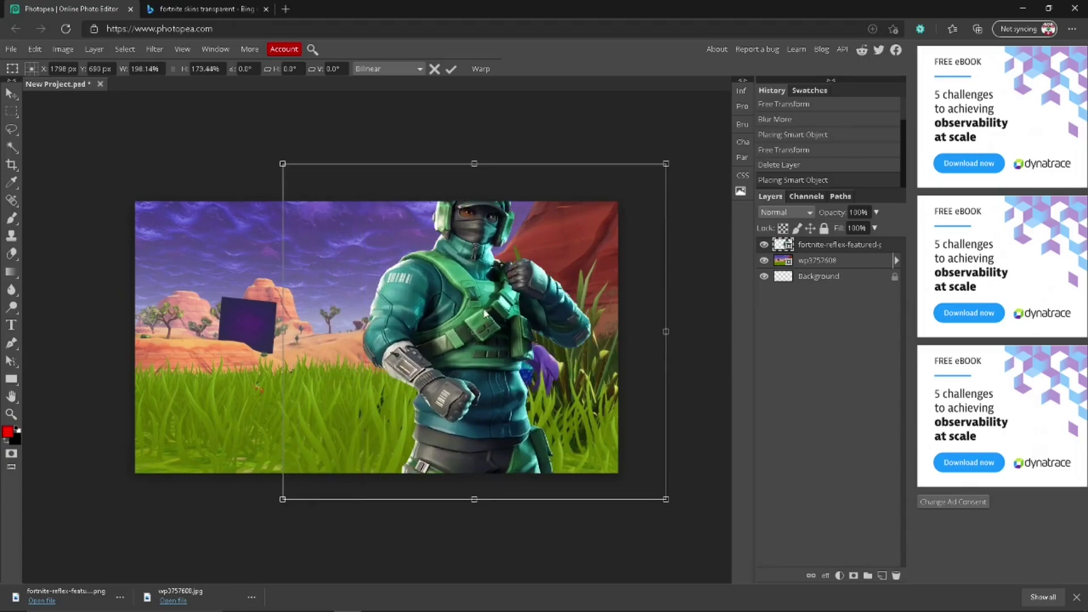
drag(484, 313, 533, 338)
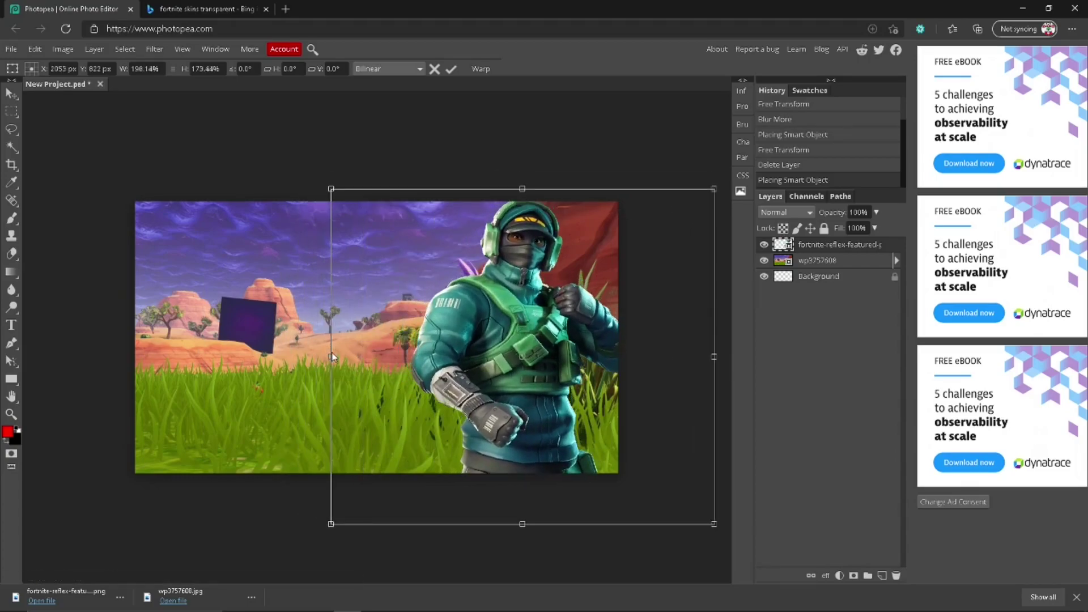
drag(329, 187, 355, 192)
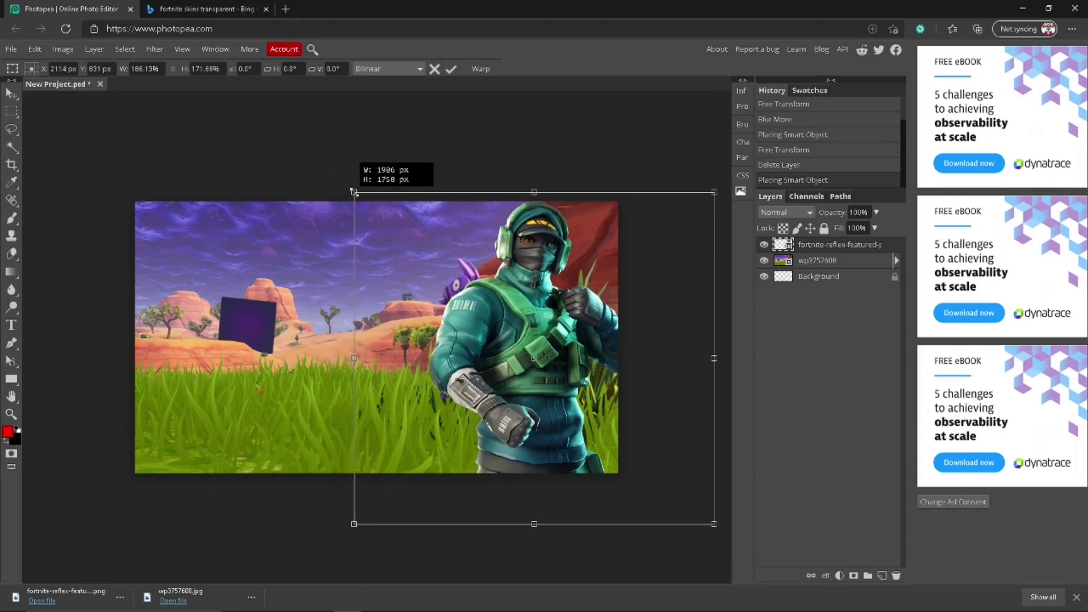
drag(547, 335, 519, 326)
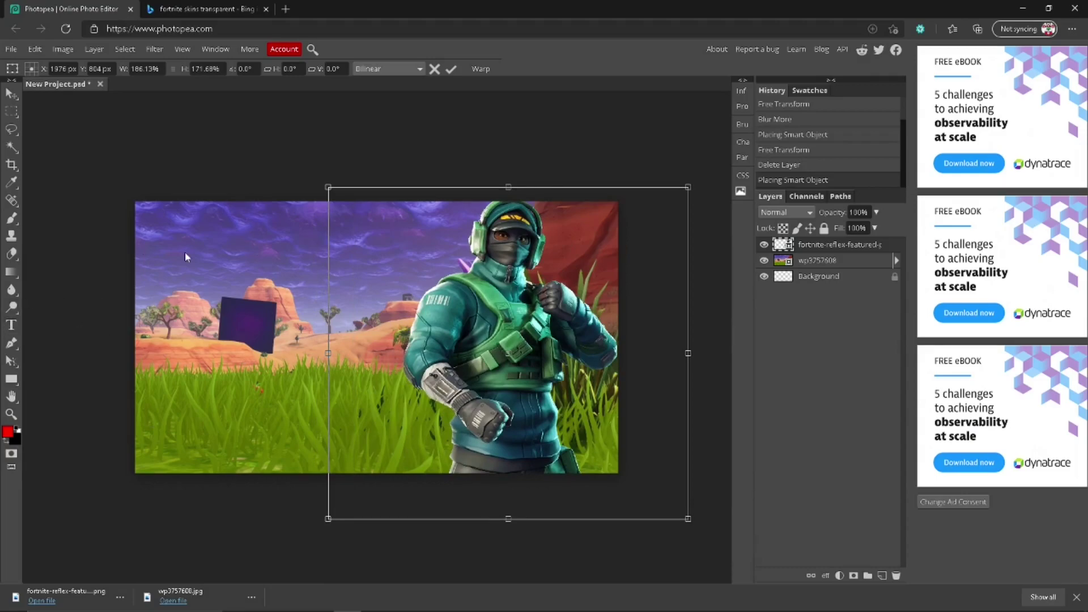
drag(452, 309, 463, 309)
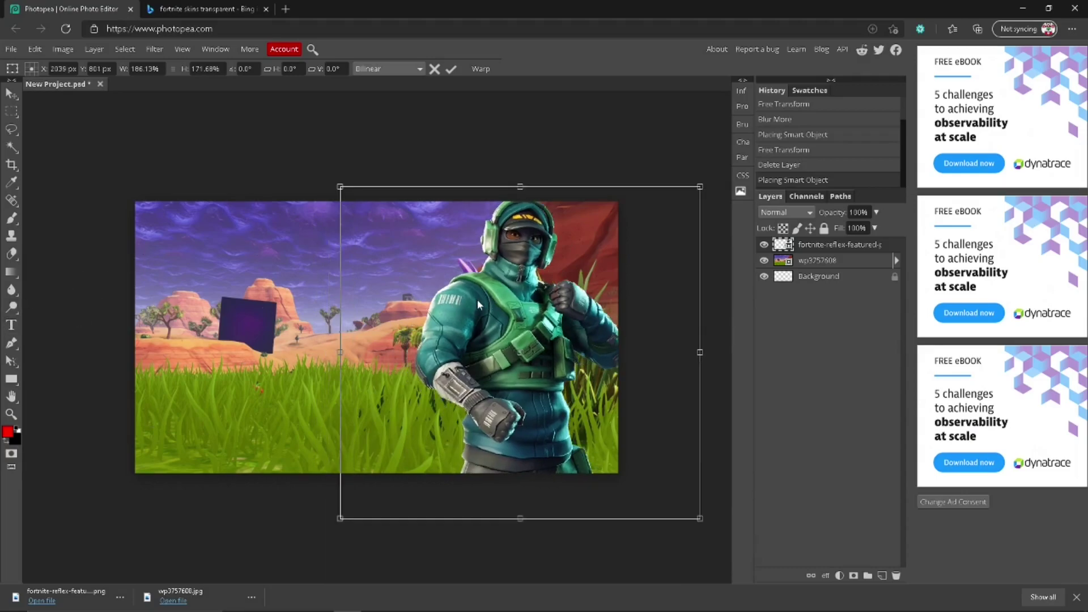
Add a full-height text box on the canvas beside the skin reading "HOW TO CREATE A FGREE FORTNITE THUMBNAIL"
click(10, 324)
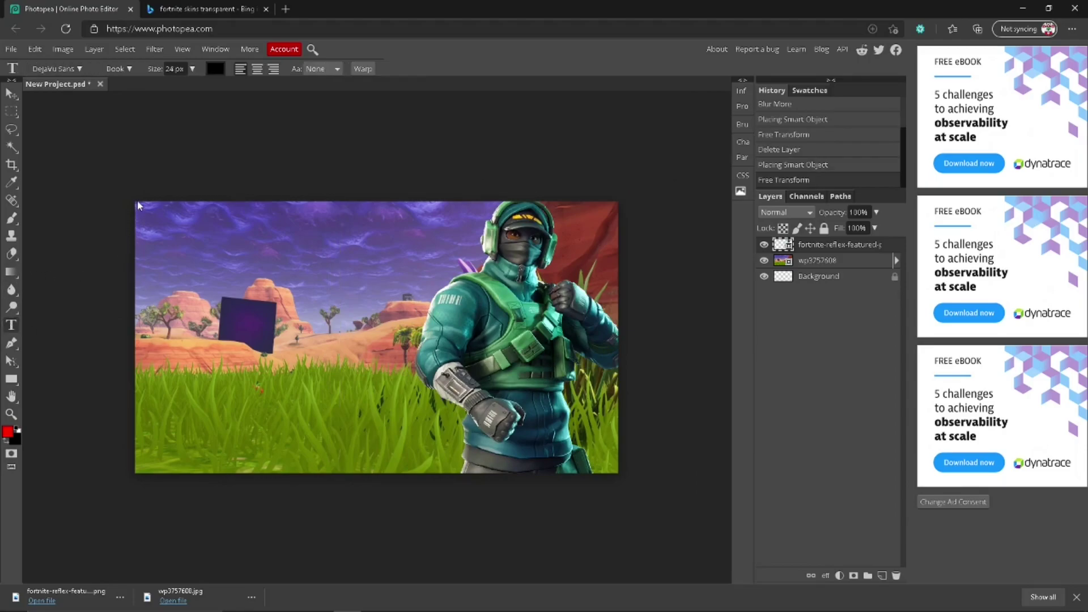
drag(135, 201, 431, 475)
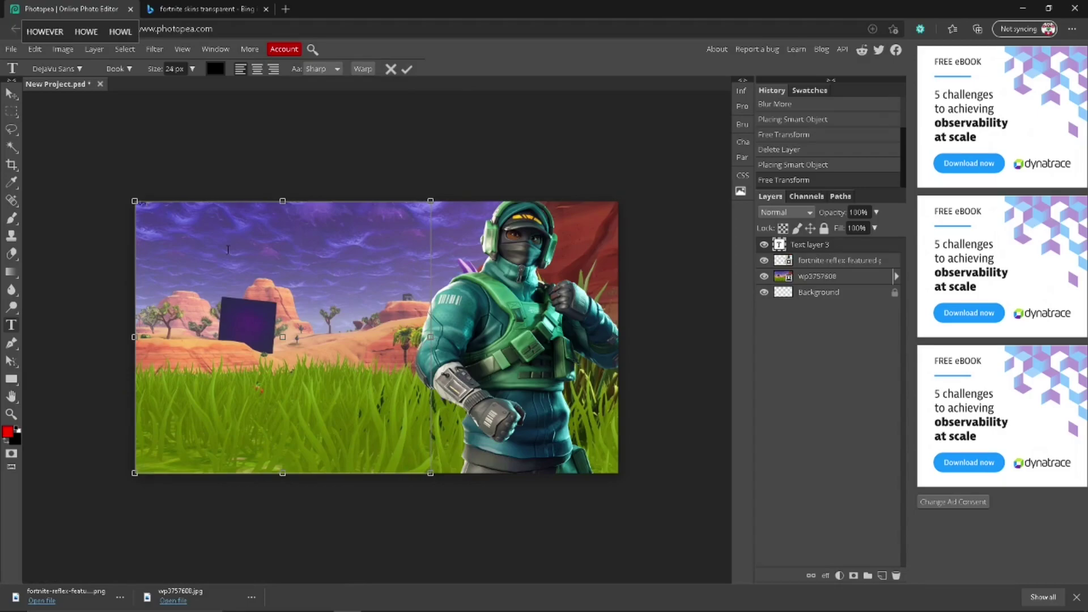
text(Create)
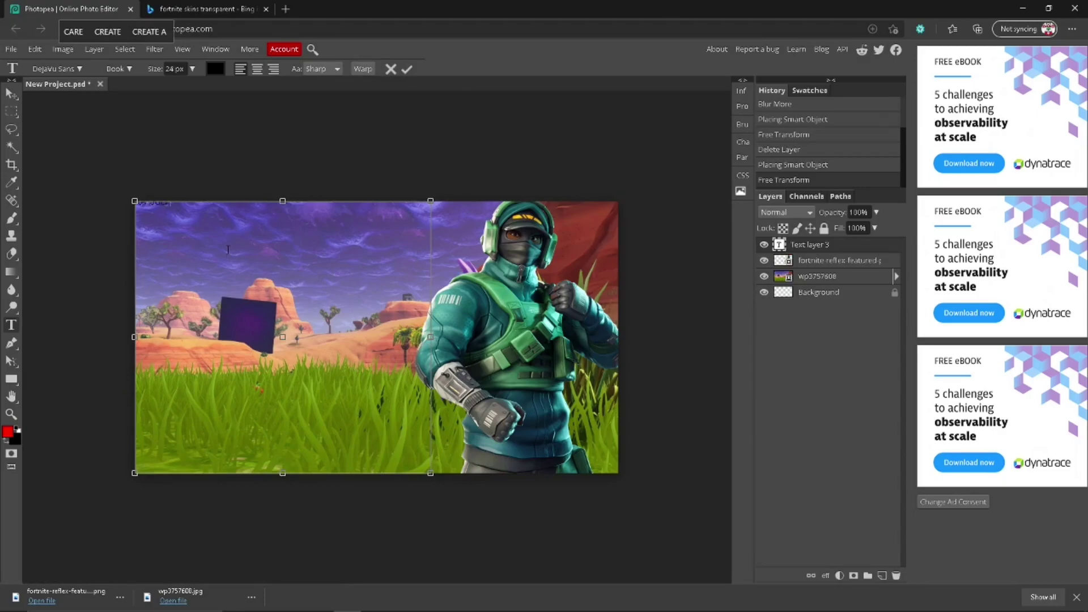
text(F)
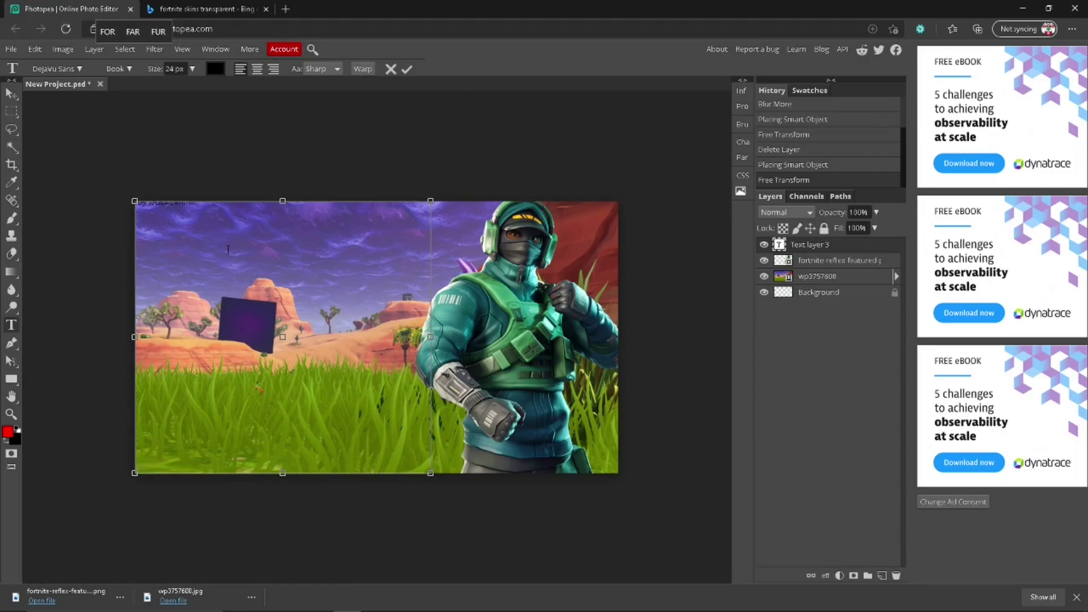
text( FORT)
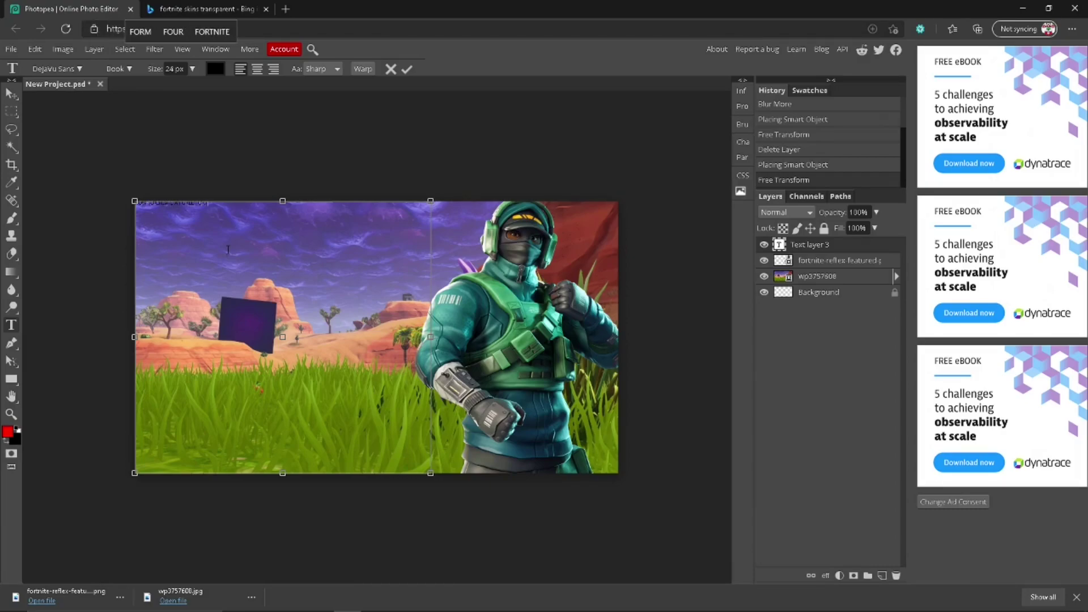
text(NITE)
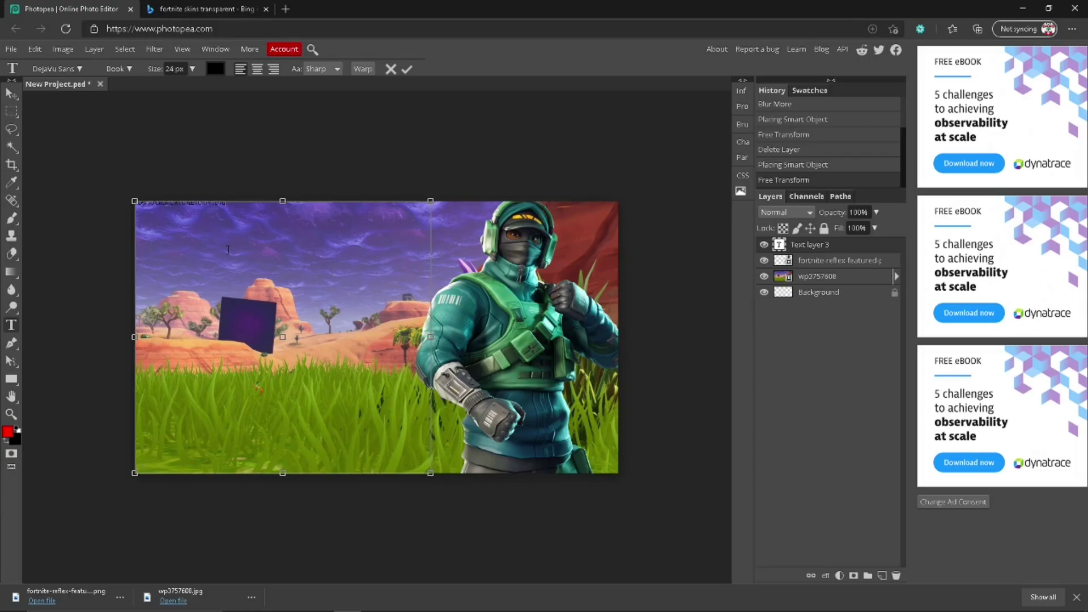
text(HUMBNAIL)
Select the whole title text and set its colour to yellow, hex ffe500
drag(252, 205, 134, 203)
click(215, 68)
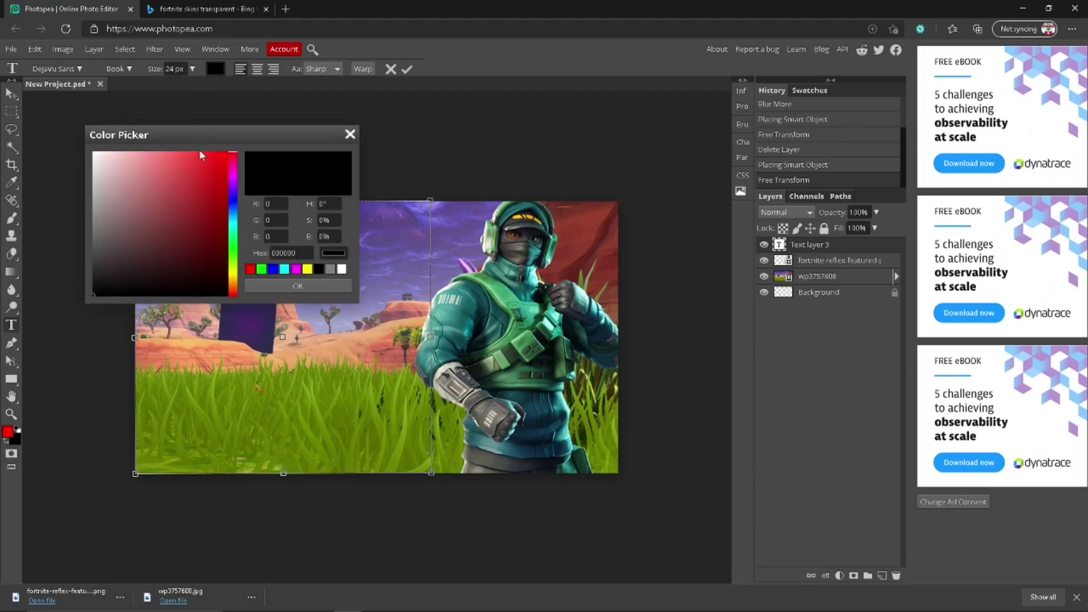
click(232, 273)
drag(204, 278, 289, 95)
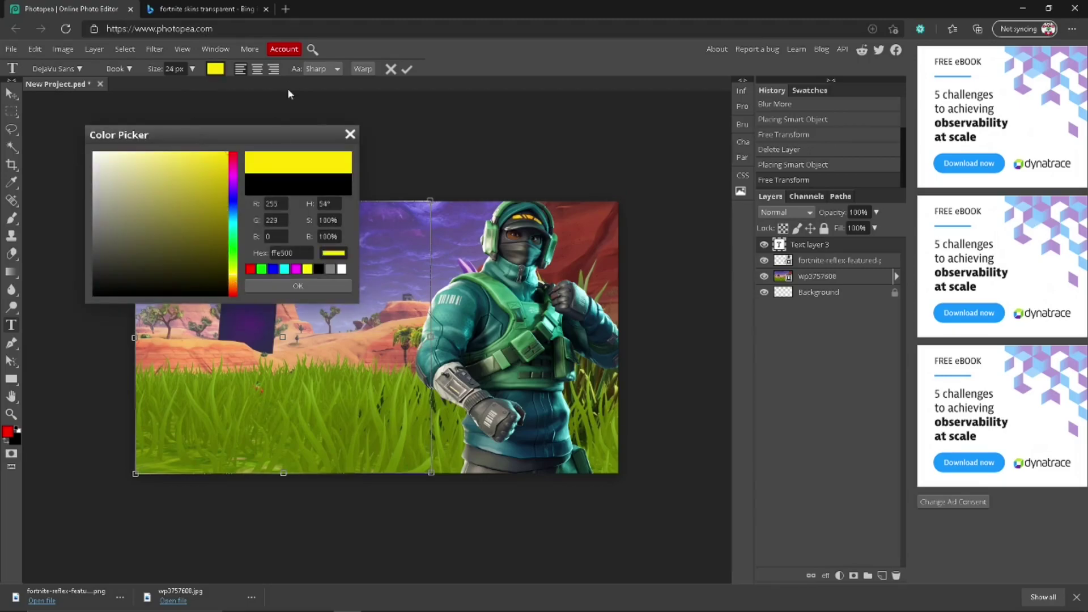
click(318, 285)
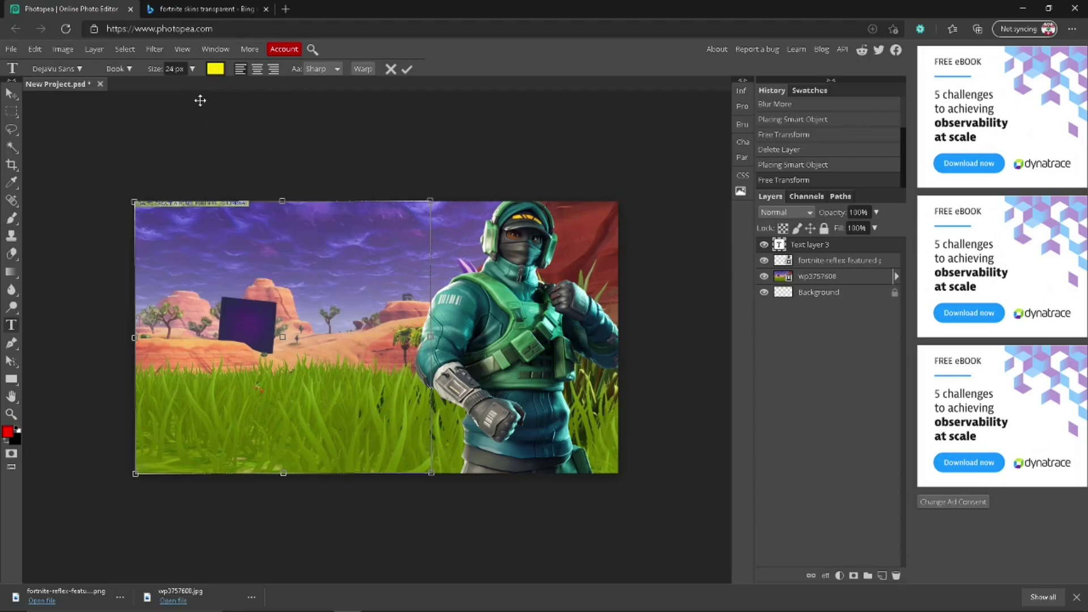
Set the title text size to 350 px and shift the text box upward and slightly to the right
double_click(169, 69)
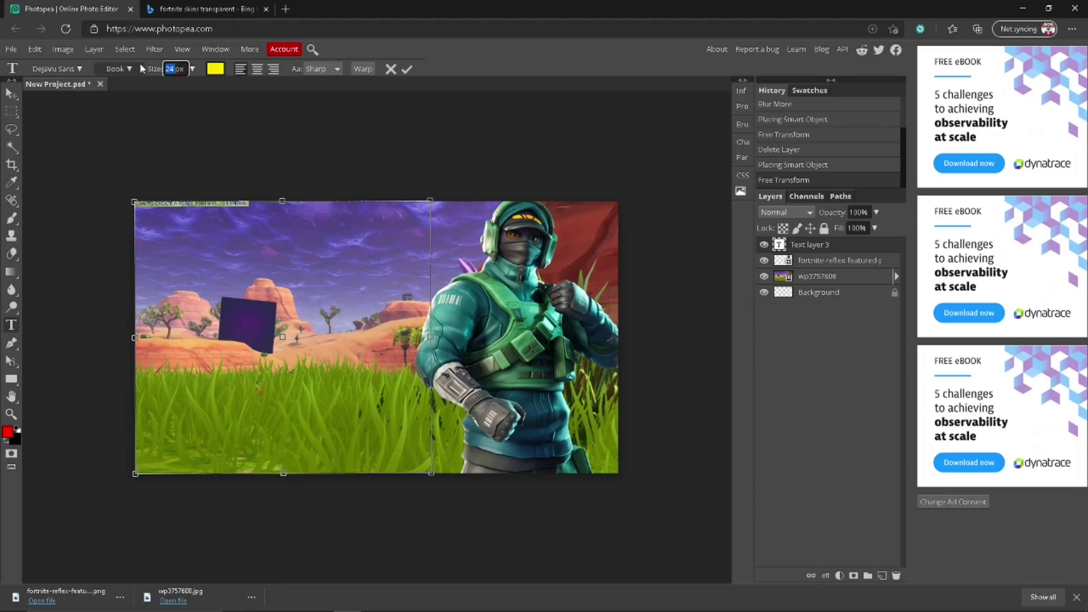
key(BackSpace)
text(350)
key(Return)
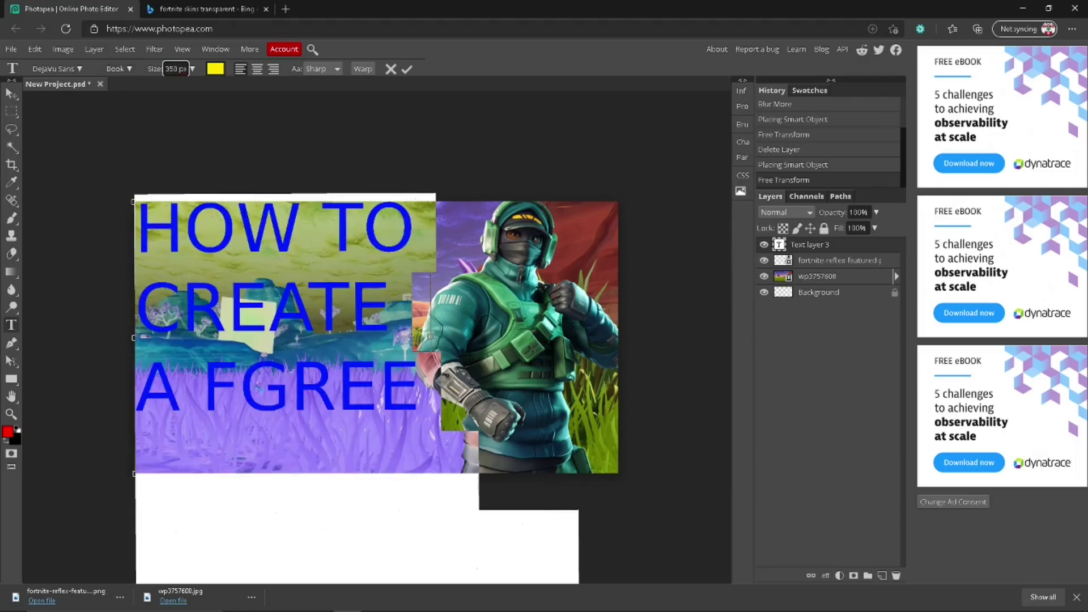
drag(257, 126, 294, 27)
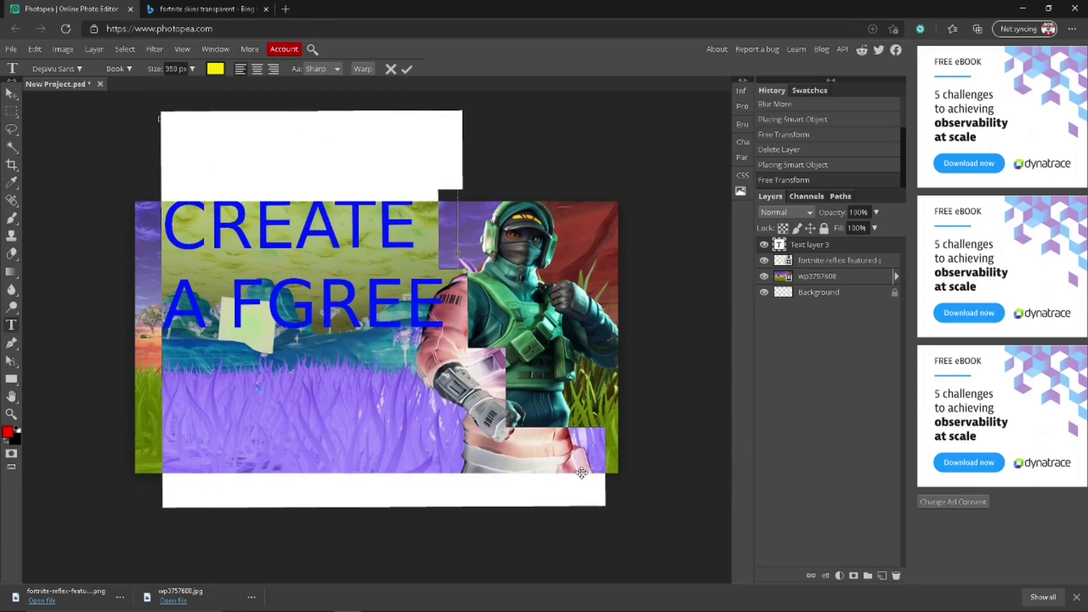
Move the title text box left and down so its first line is on the canvas, and correct "FGREE" to "FREE"
drag(609, 470, 581, 466)
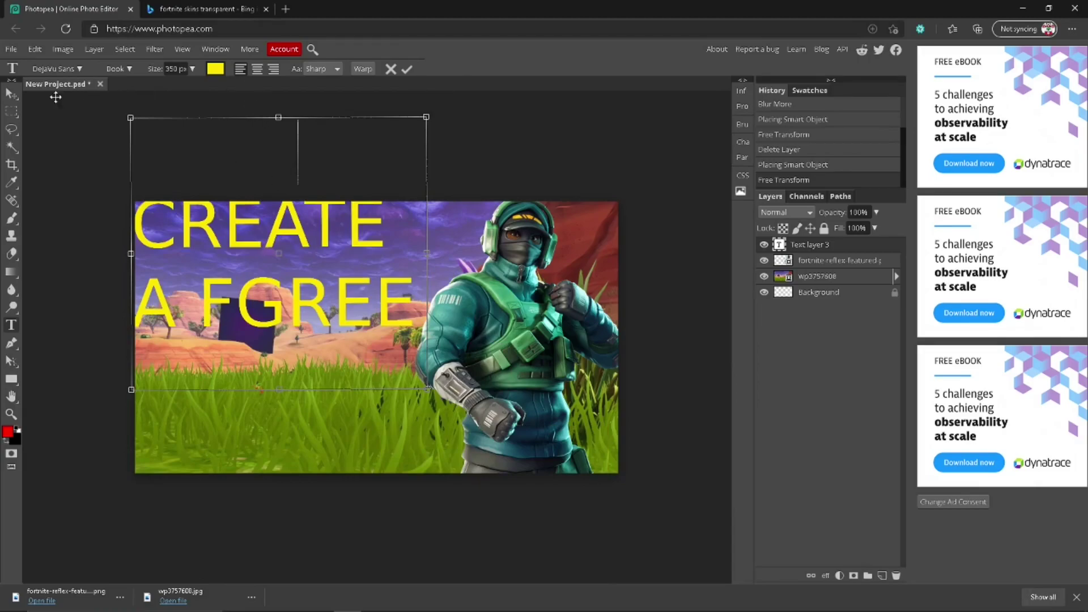
drag(55, 150, 61, 246)
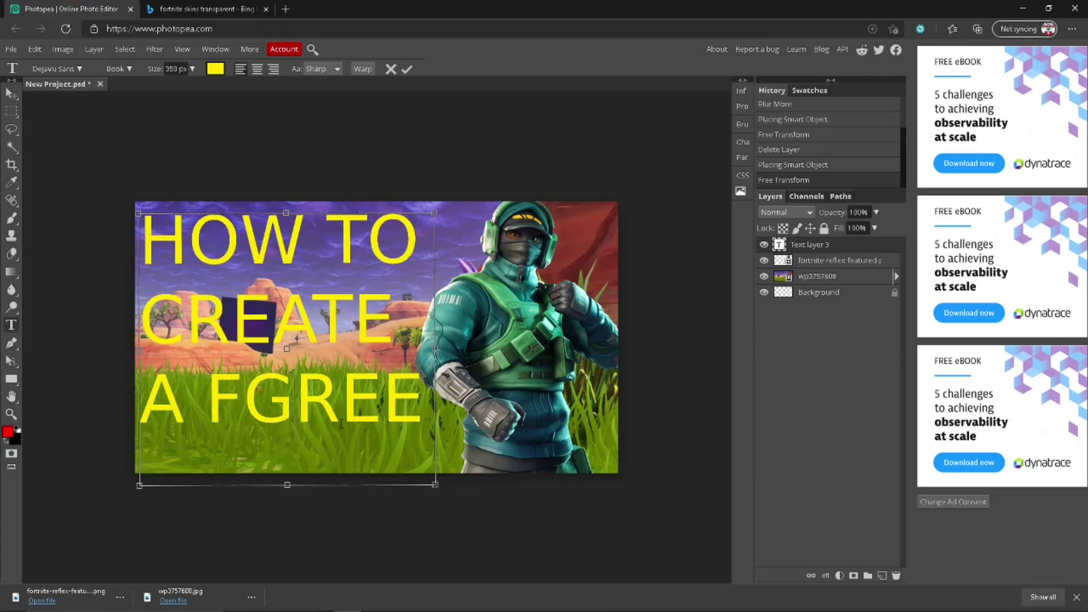
key(BackSpace)
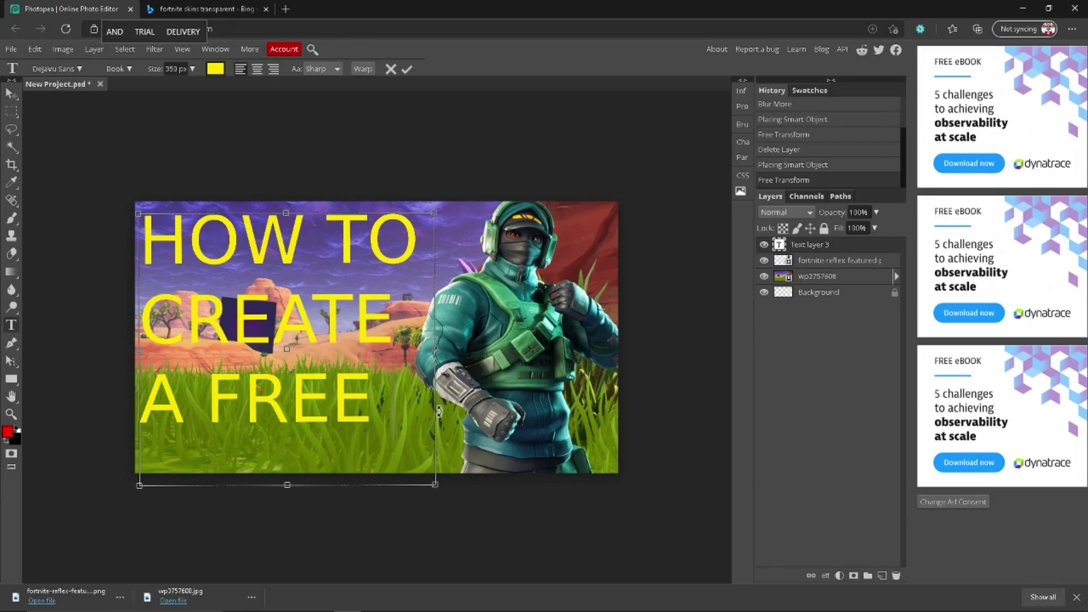
text(F)
key(BackSpace)
text(F)
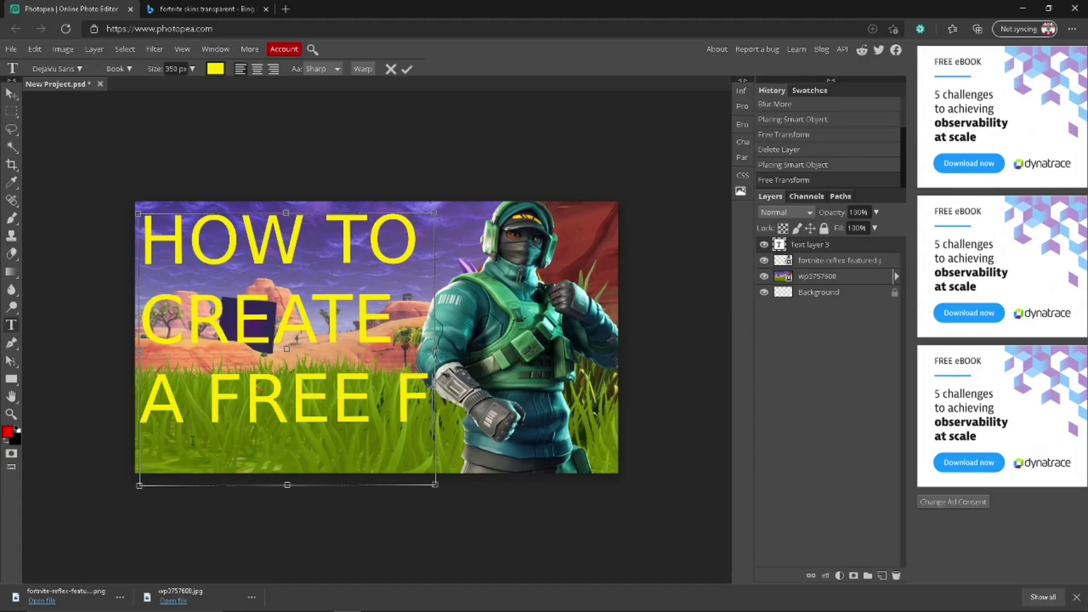
Align the text box with the canvas's top edge and set the title's first three lines to 200 px
double_click(170, 69)
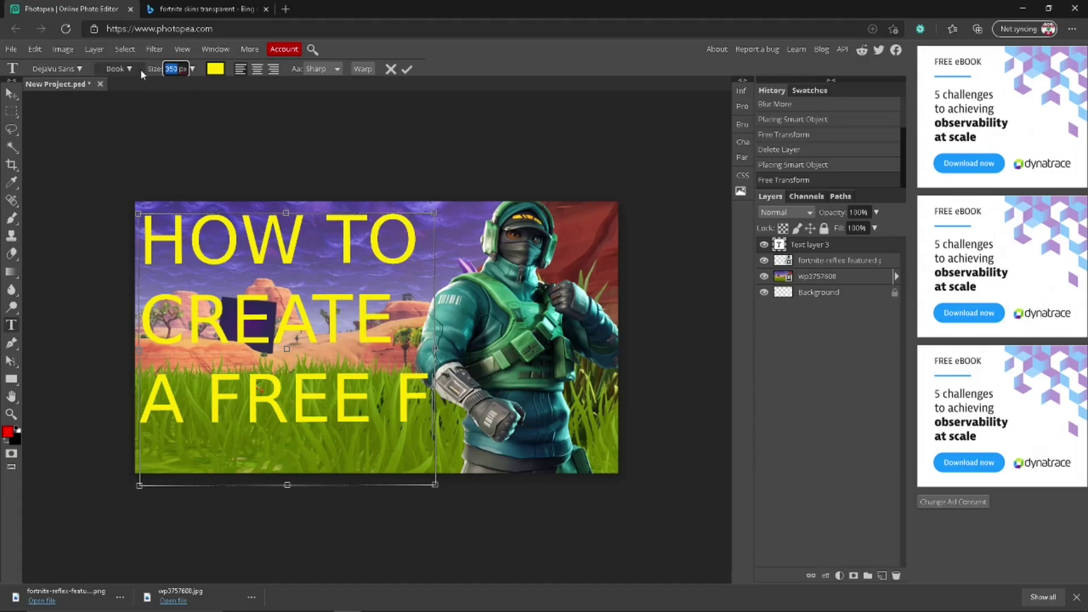
key(BackSpace)
text(200)
drag(277, 133, 277, 121)
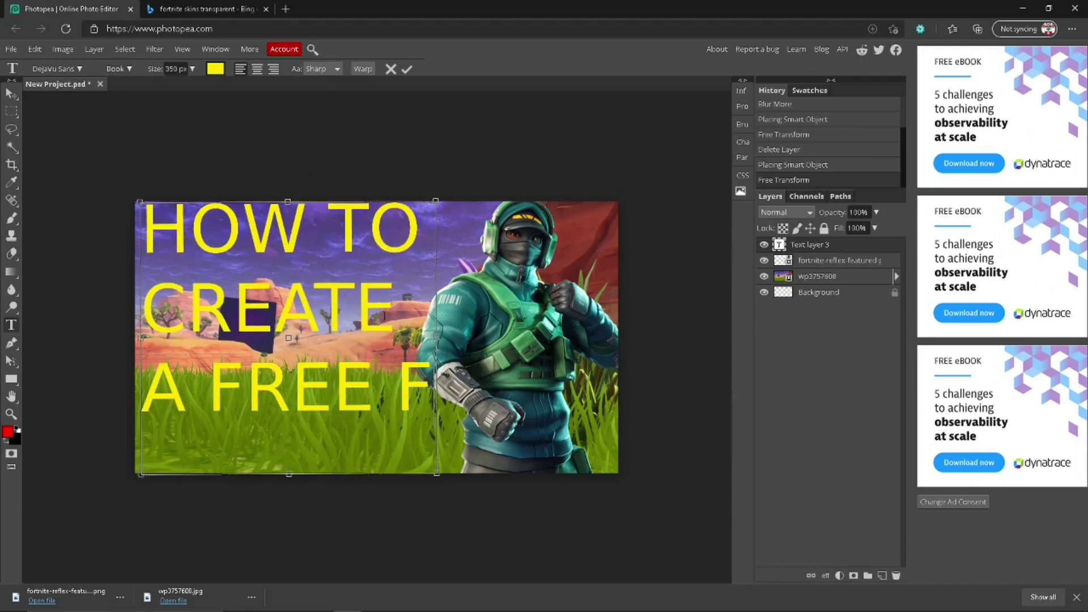
drag(433, 409, 188, 69)
click(173, 68)
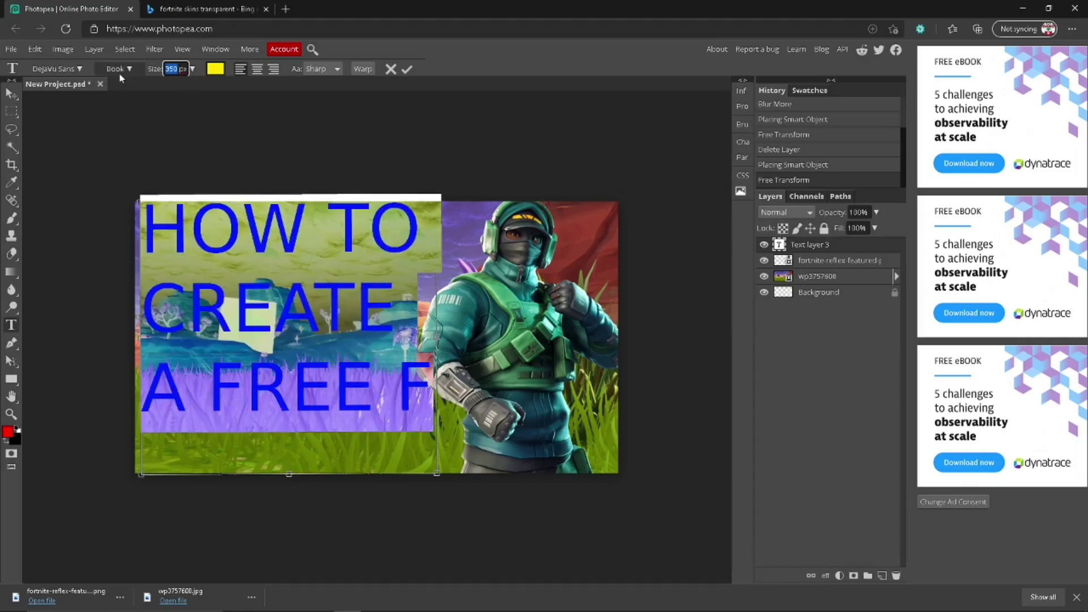
text(200)
key(Return)
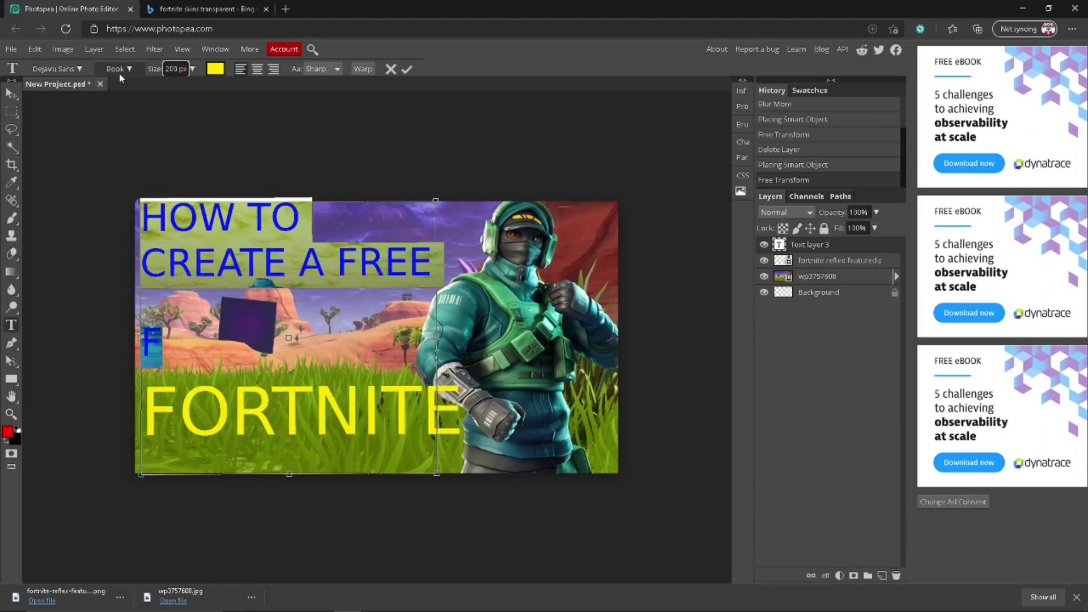
Shift the text box slightly to the right and delete all title text after "HOW TO"
click(237, 341)
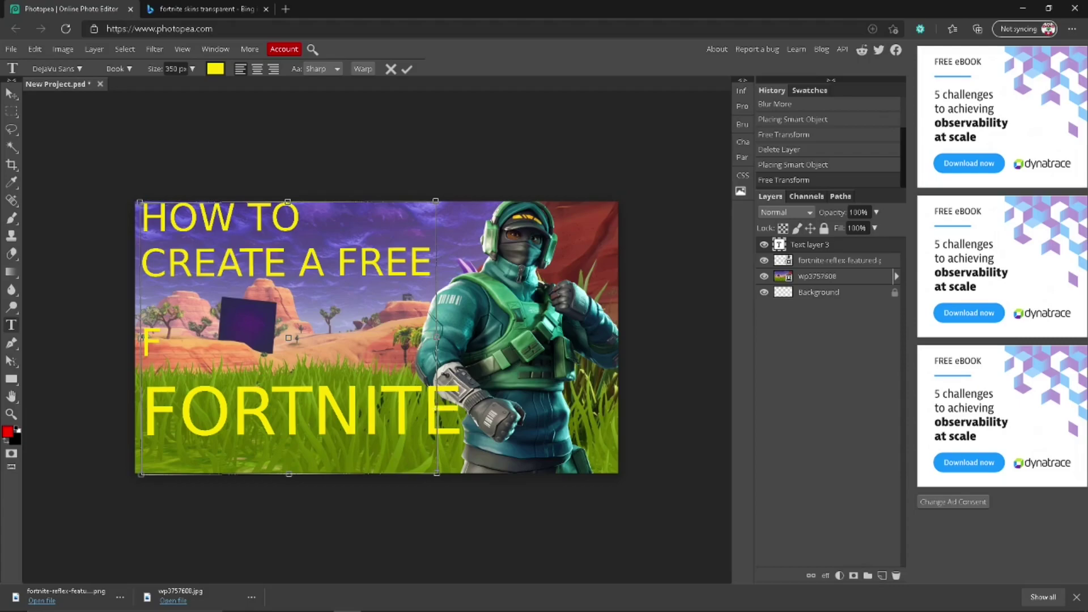
drag(491, 321, 514, 320)
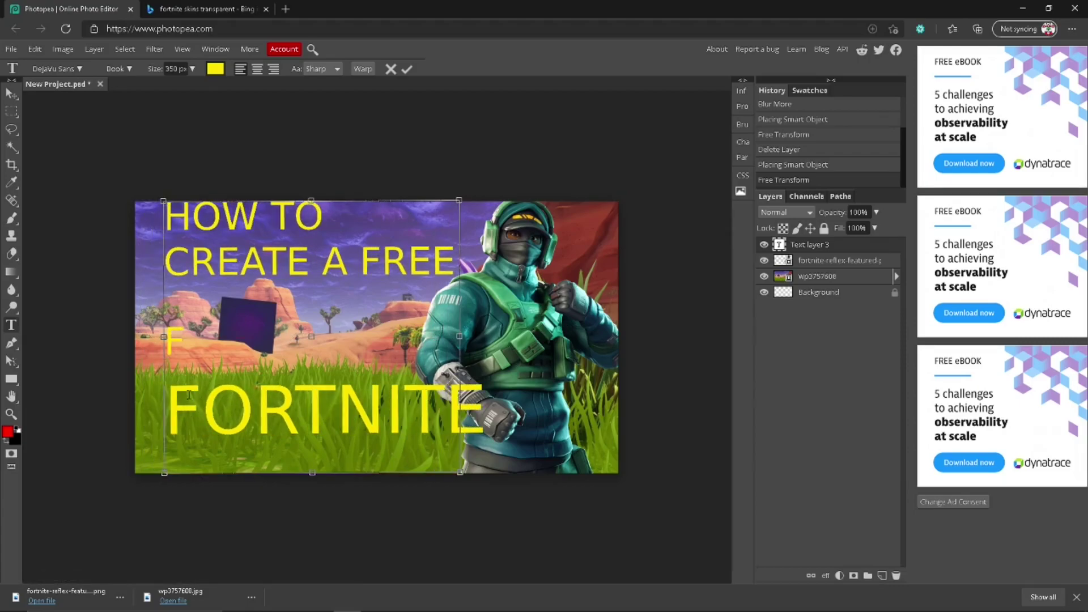
drag(169, 401, 522, 454)
text(NAIL)
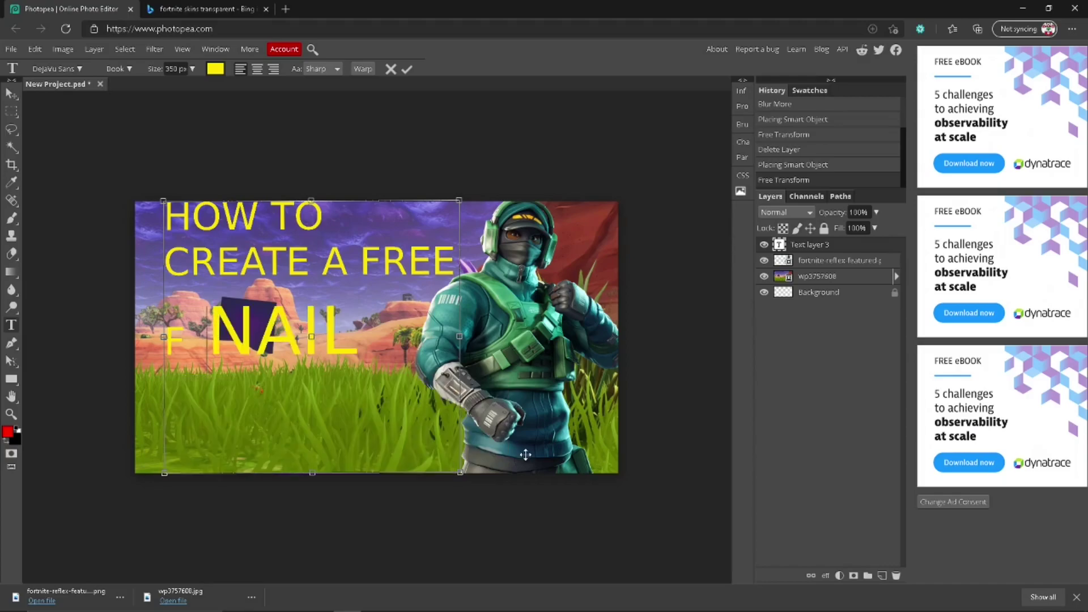
drag(358, 340, 166, 339)
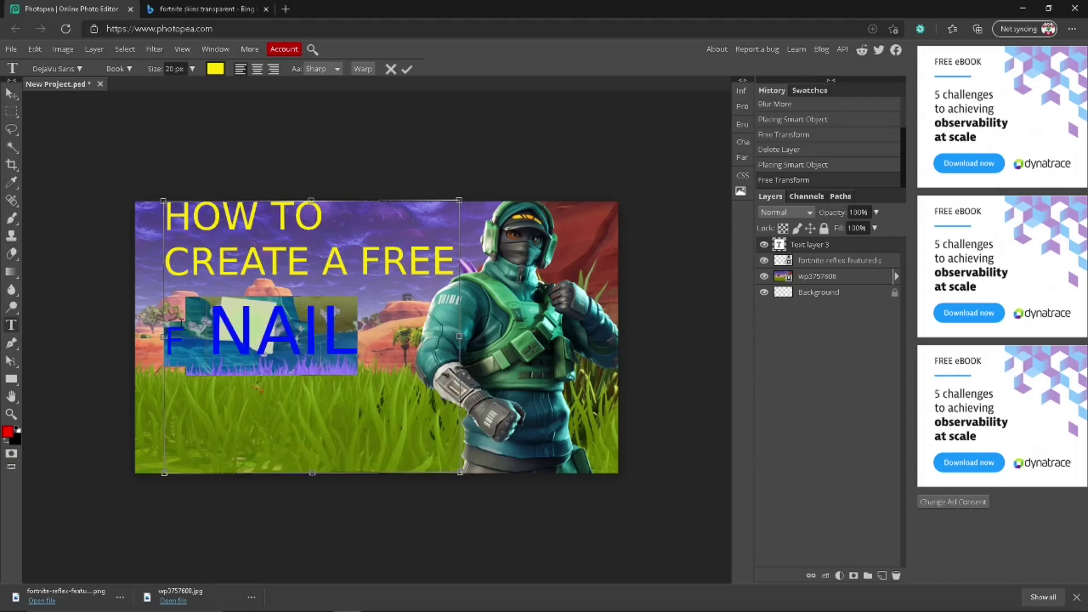
key(BackSpace)
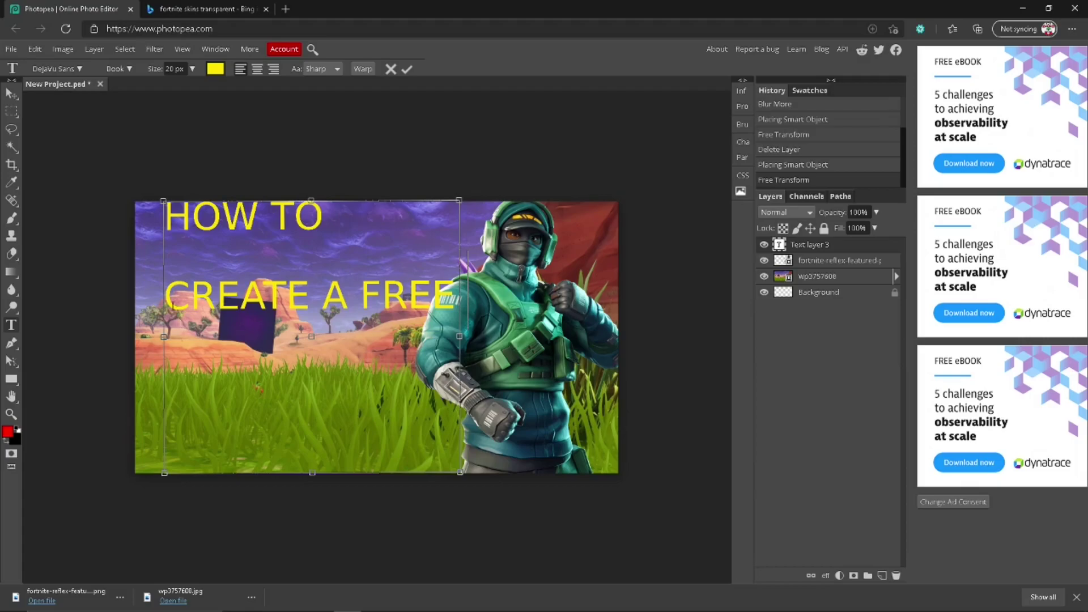
text(0)
drag(457, 296, 87, 284)
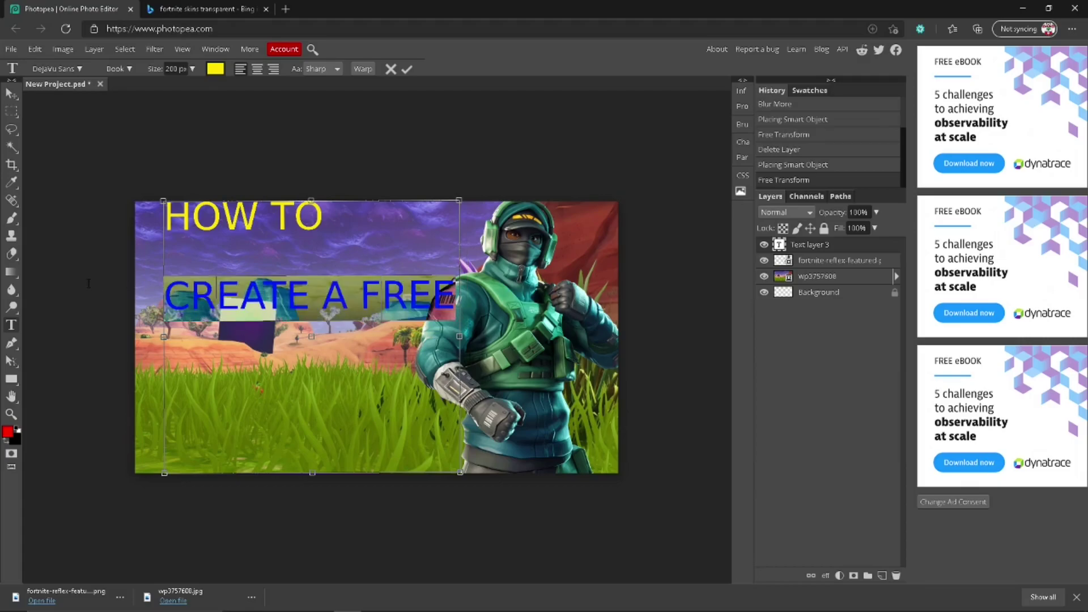
key(BackSpace)
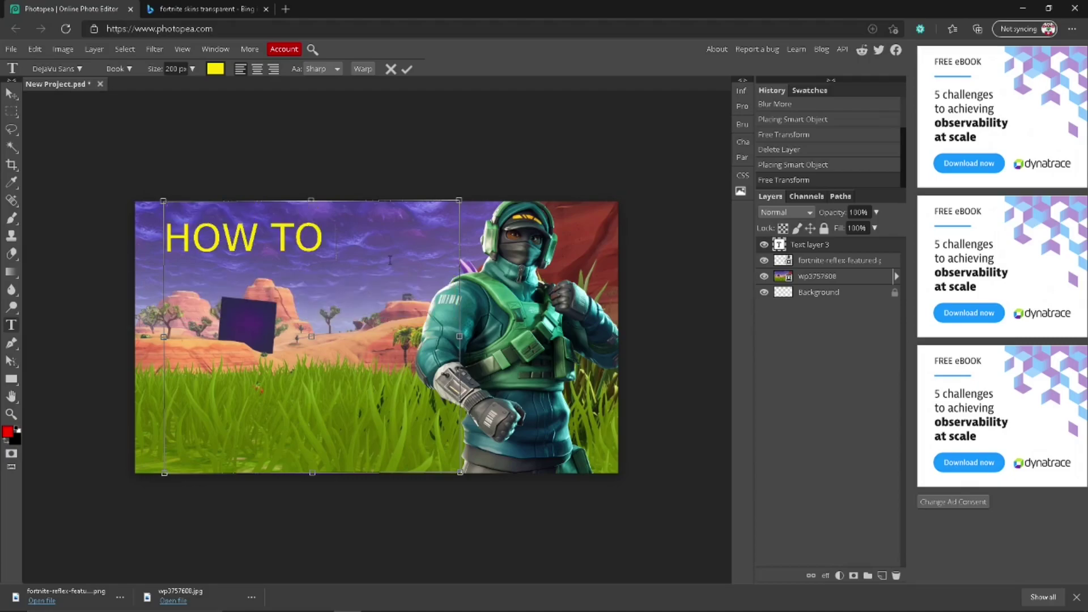
Continue the title after "HOW TO" with "CREATE A FORTNITE THUMBNAIL" in capitals
text(cre)
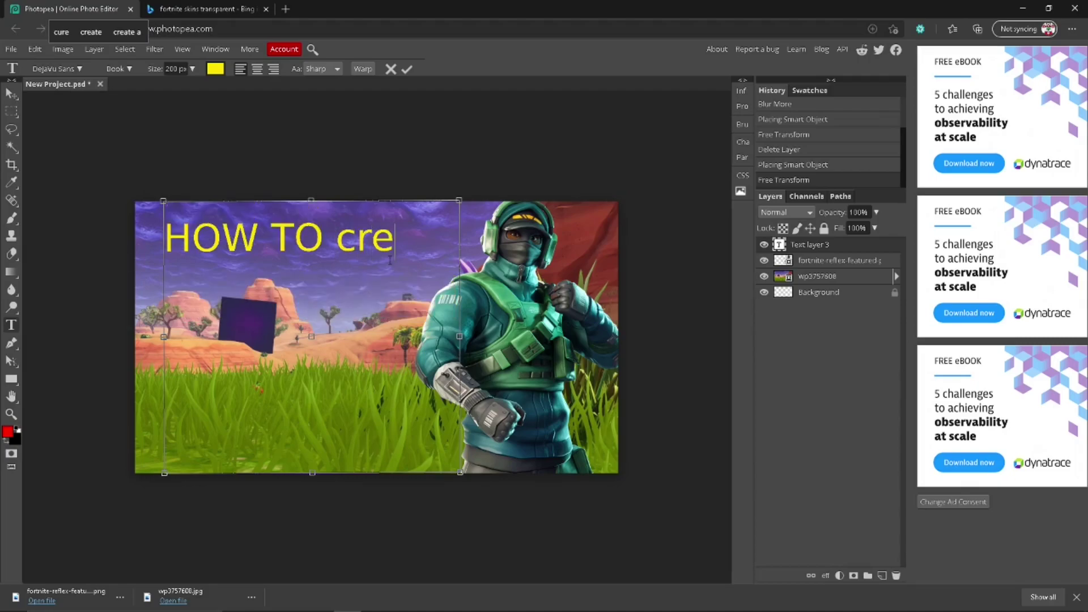
key(BackSpace)
key(BackSpace)
key(BackSpace)
text(CRE)
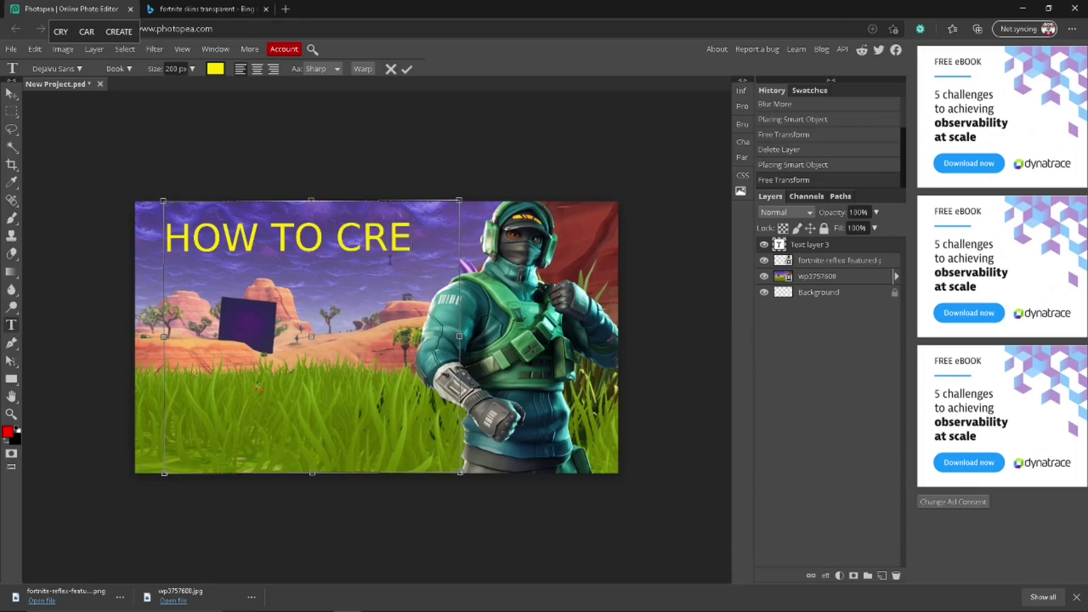
text(AT)
key(BackSpace)
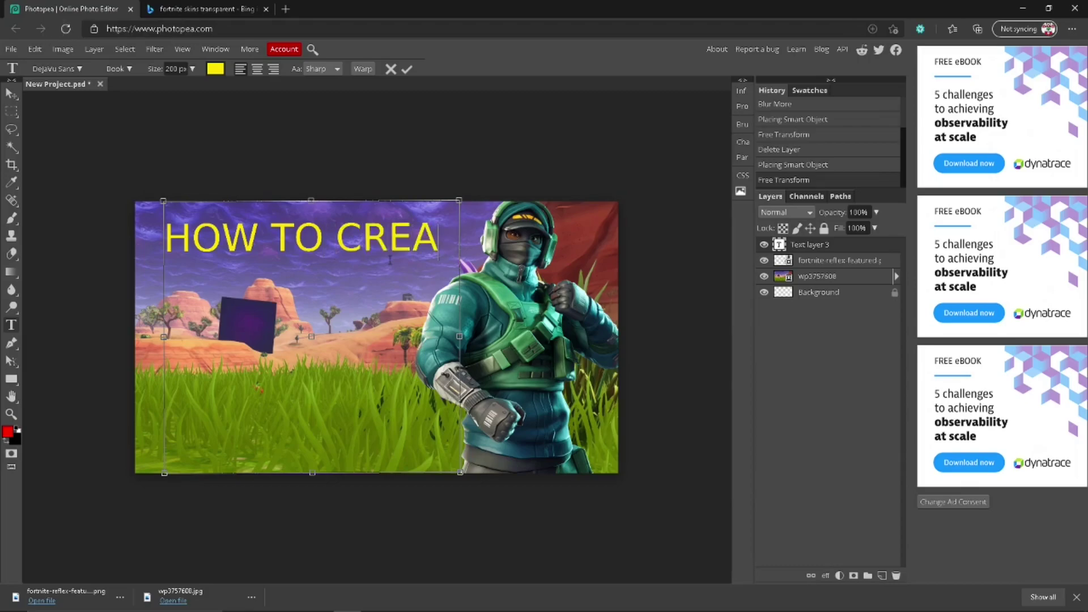
text(TE A)
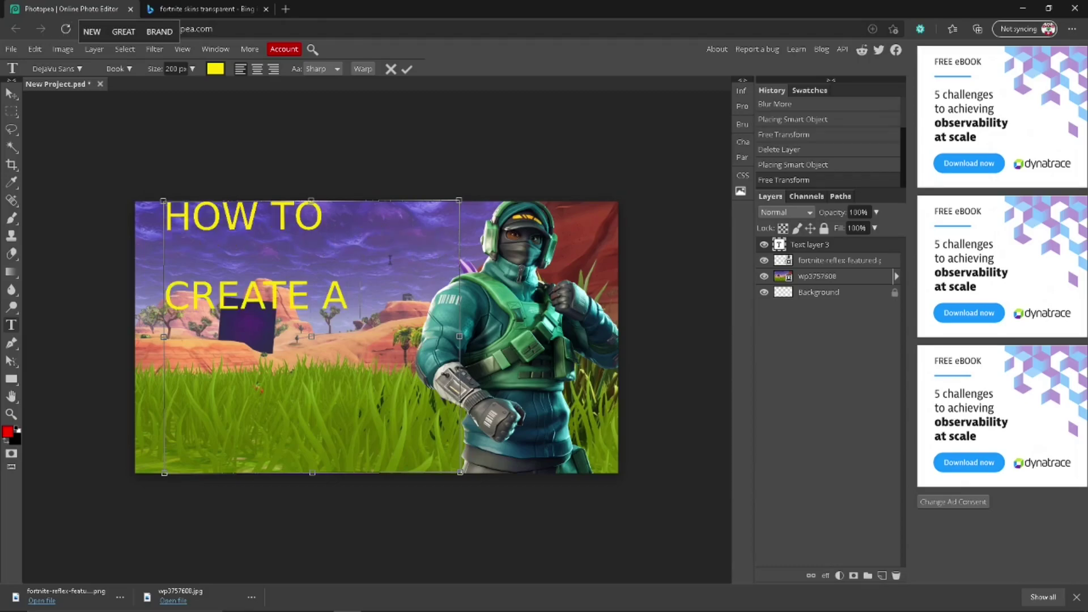
text( FORTNITE)
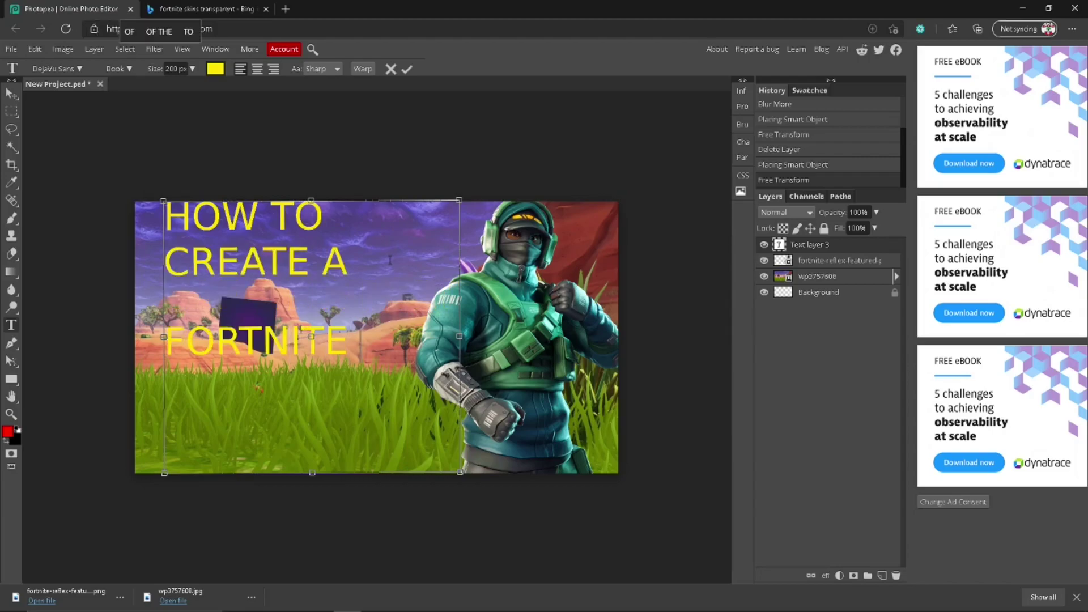
text( THUMBNAI)
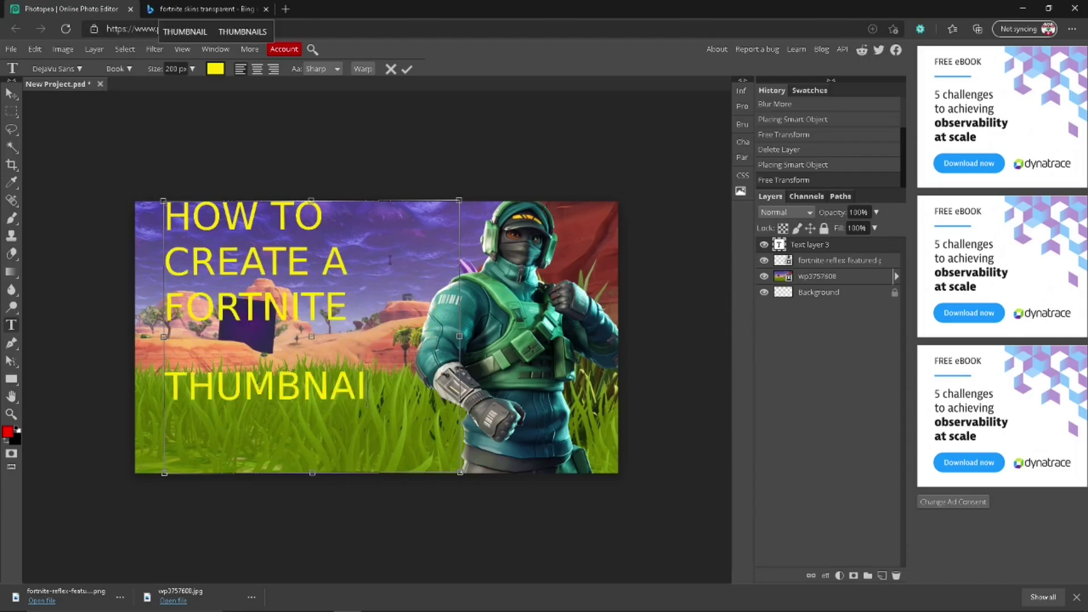
text(L)
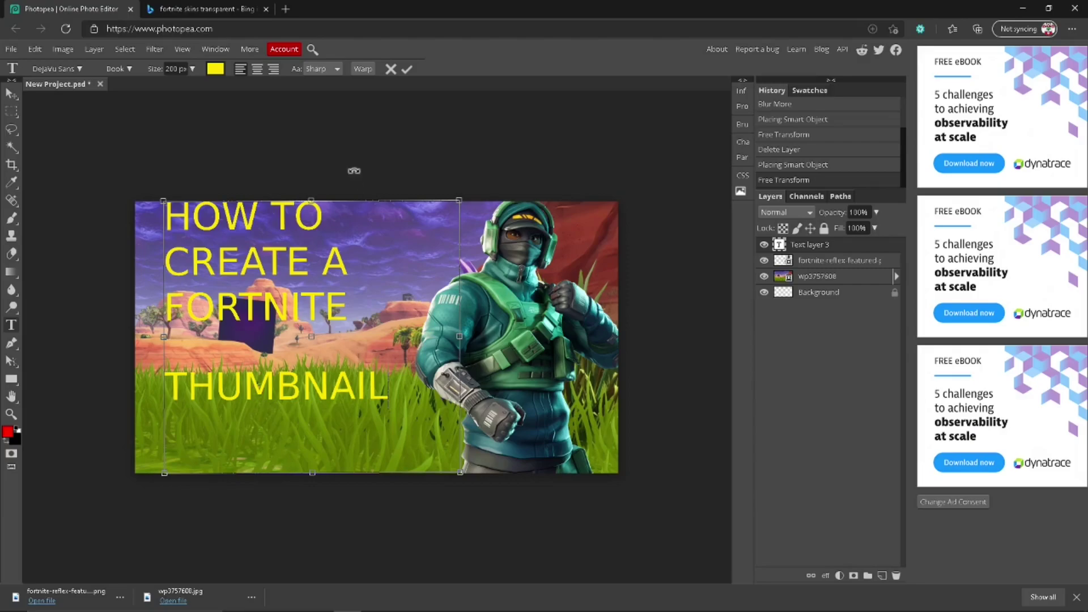
Align the text box with the canvas's left edge and set the whole title's text size to 250 px
drag(345, 143, 313, 145)
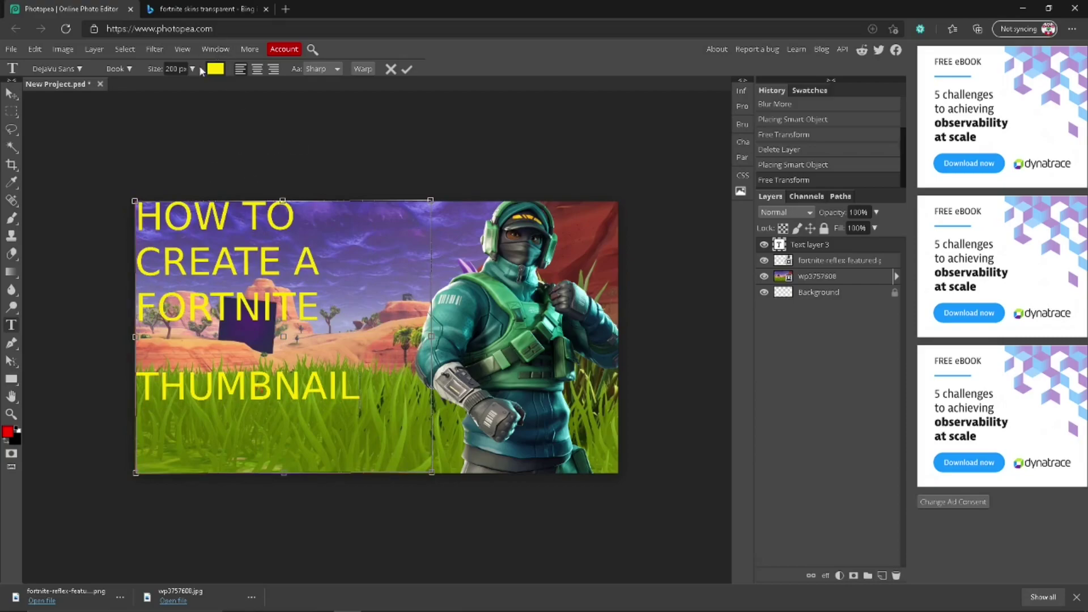
double_click(171, 69)
key(BackSpace)
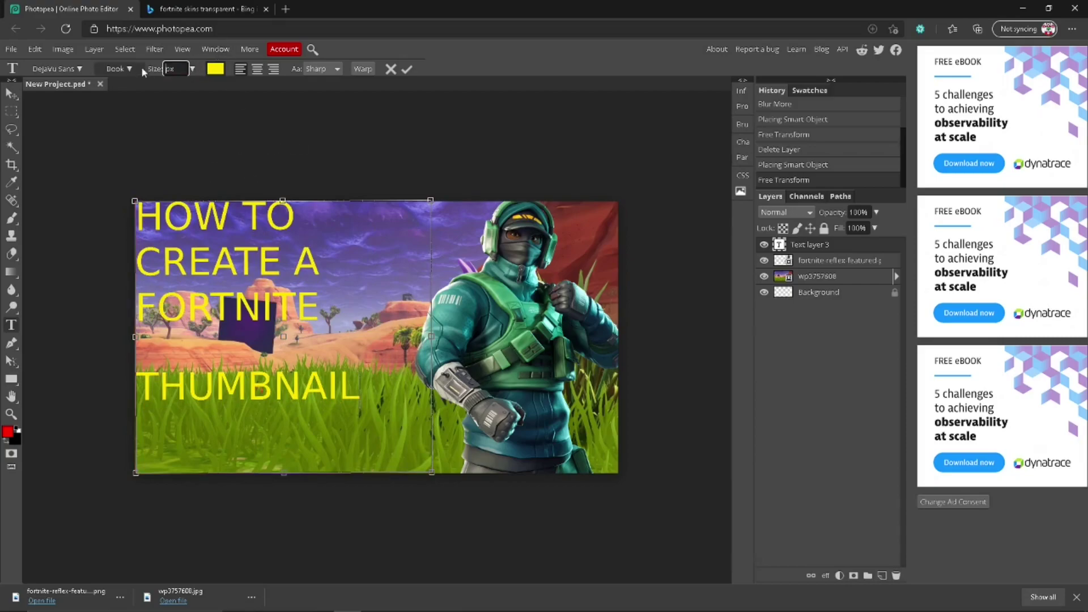
text(250)
key(Escape)
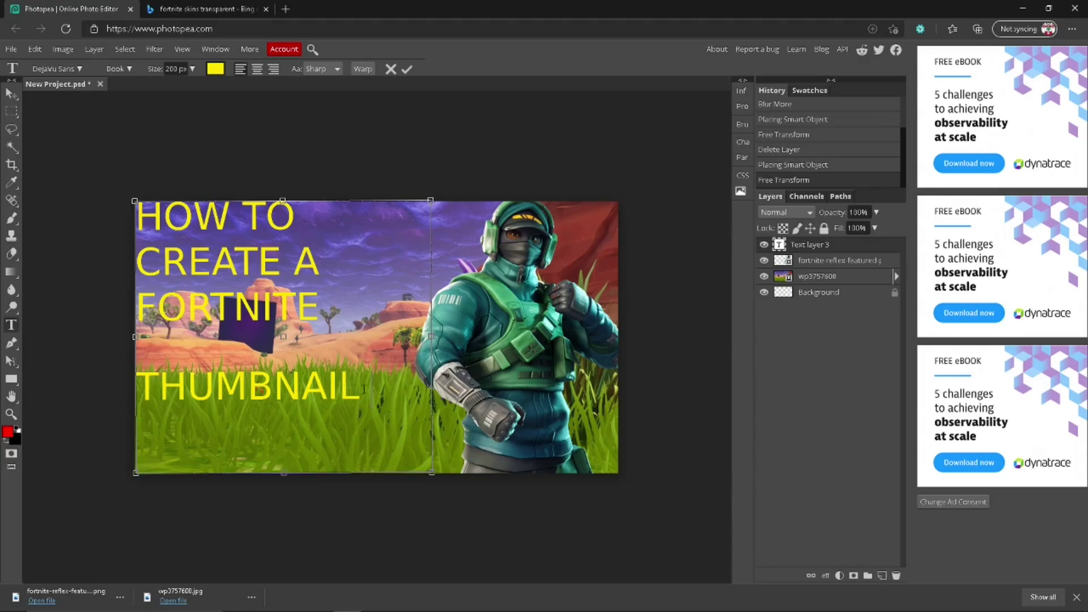
drag(364, 388, 170, 160)
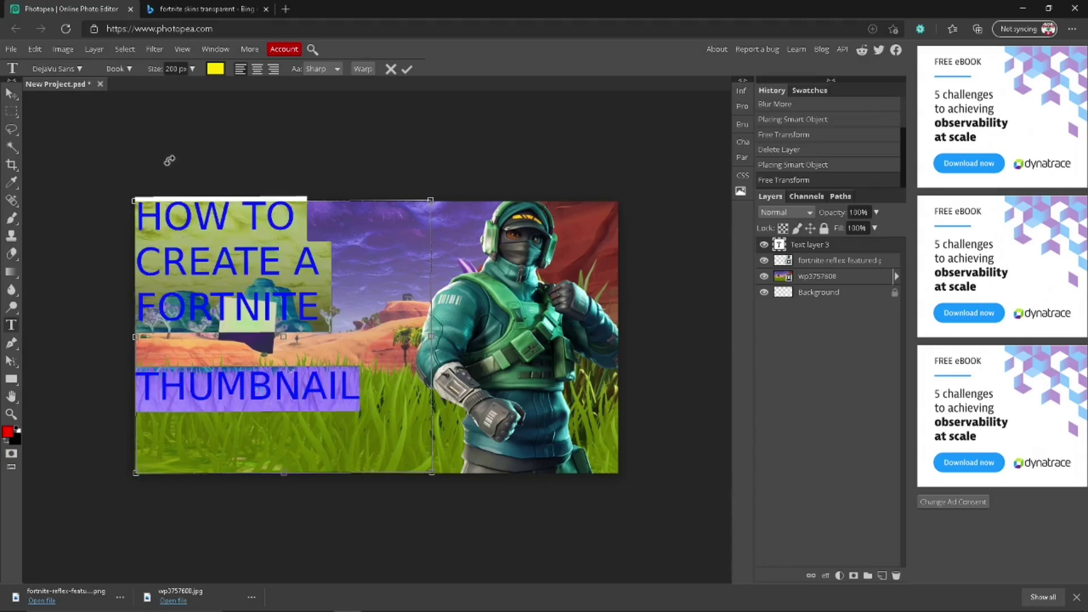
double_click(171, 69)
key(BackSpace)
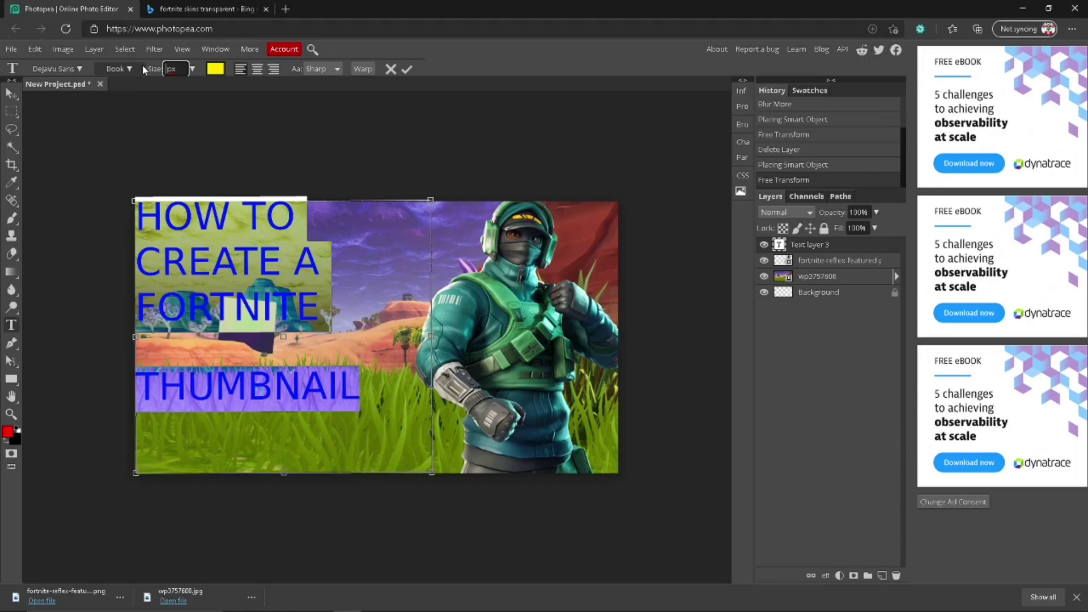
text(250)
key(Return)
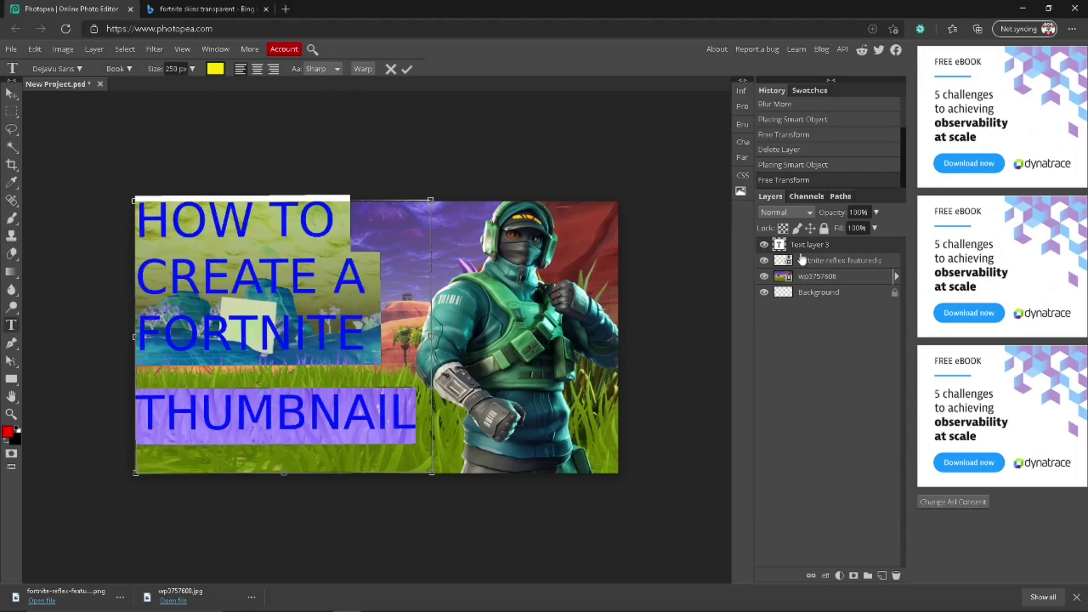
click(234, 316)
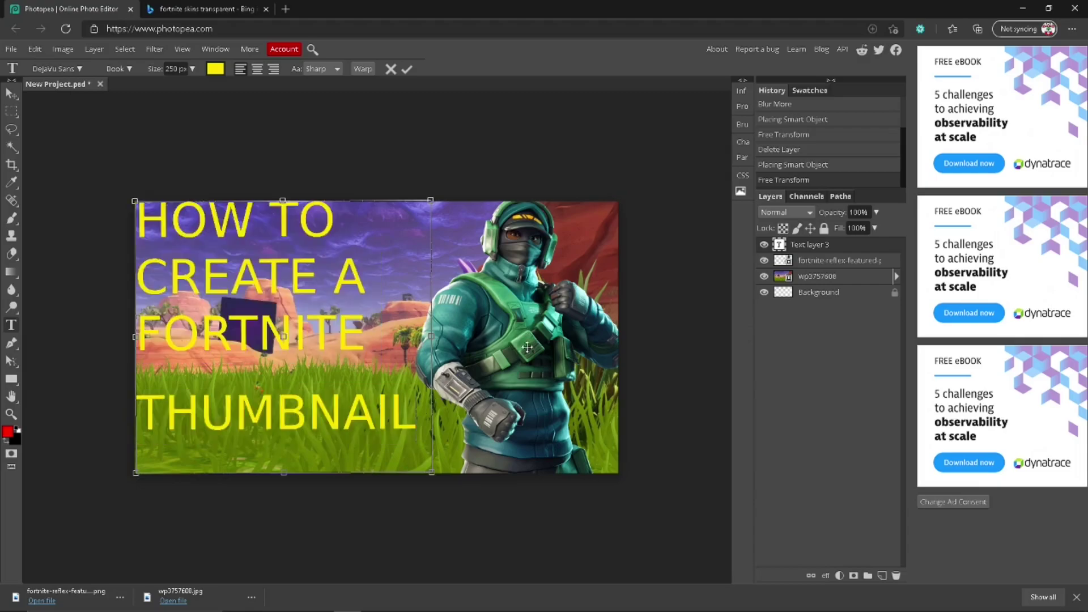
Apply five stacked drop shadows and an outer glow to the title text layer through its layer style
right_click(797, 244)
click(832, 254)
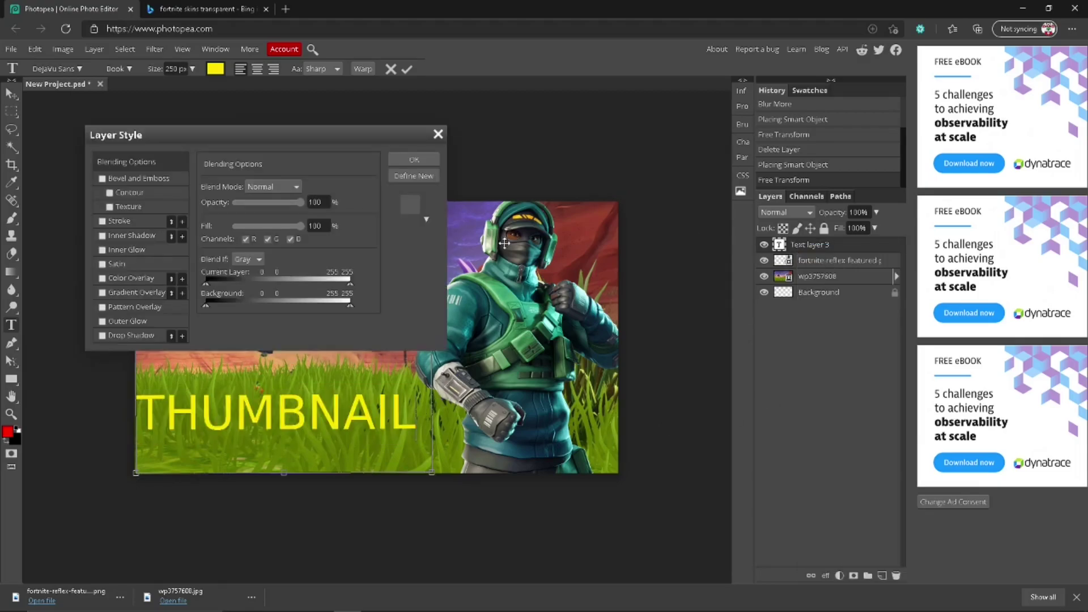
drag(308, 144, 755, 173)
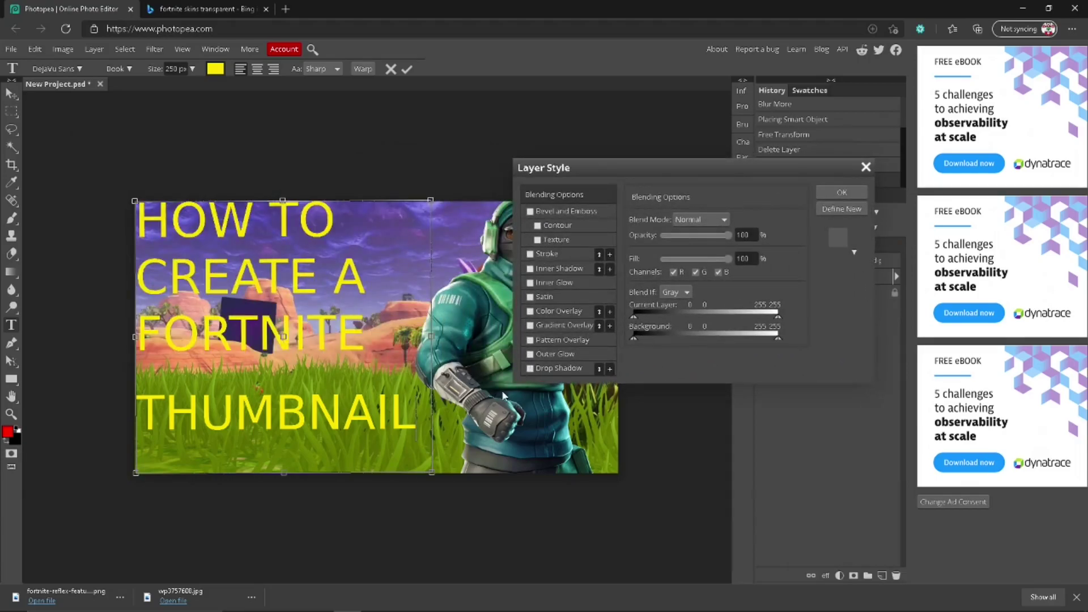
click(530, 369)
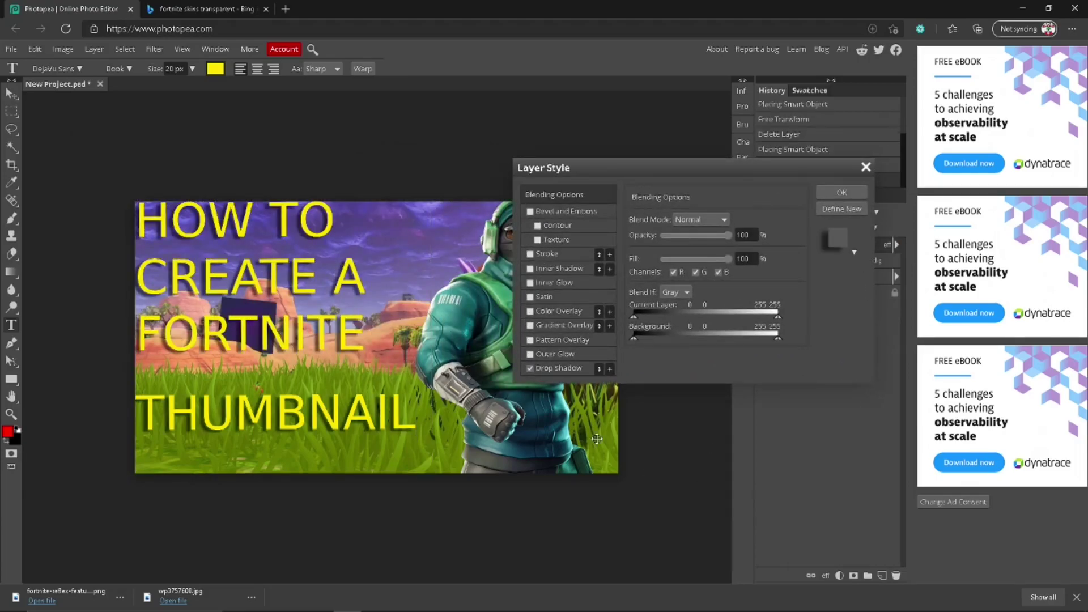
click(609, 369)
click(610, 369)
click(609, 369)
click(610, 369)
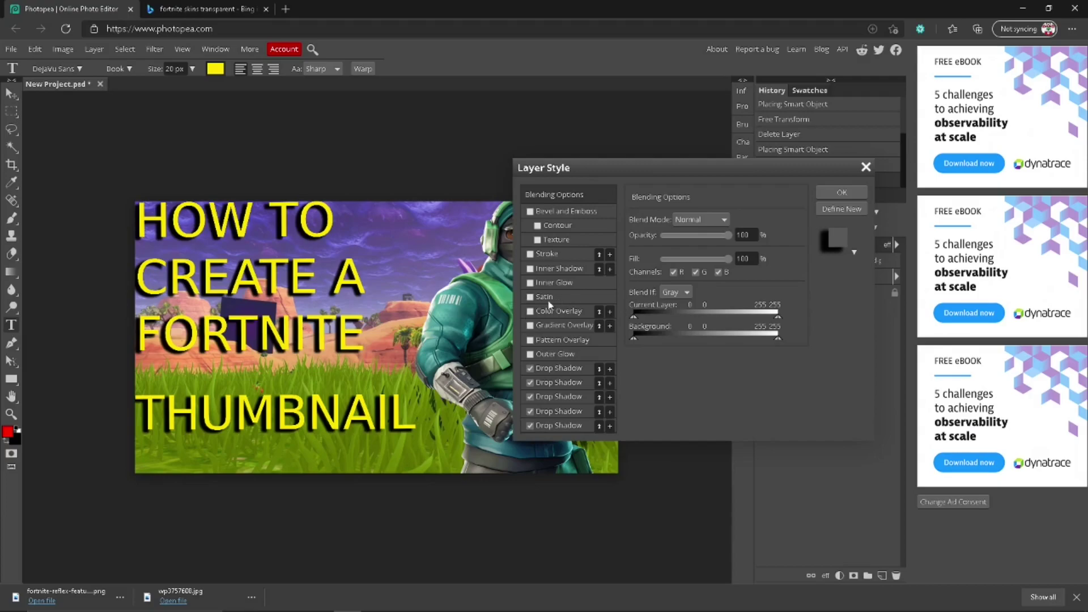
click(531, 355)
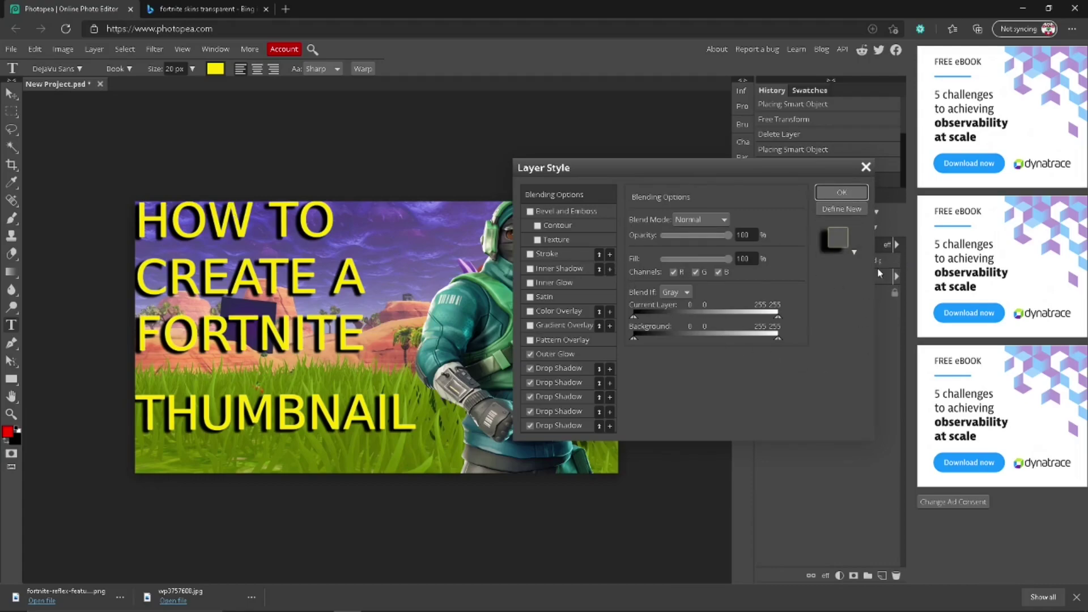
key(Return)
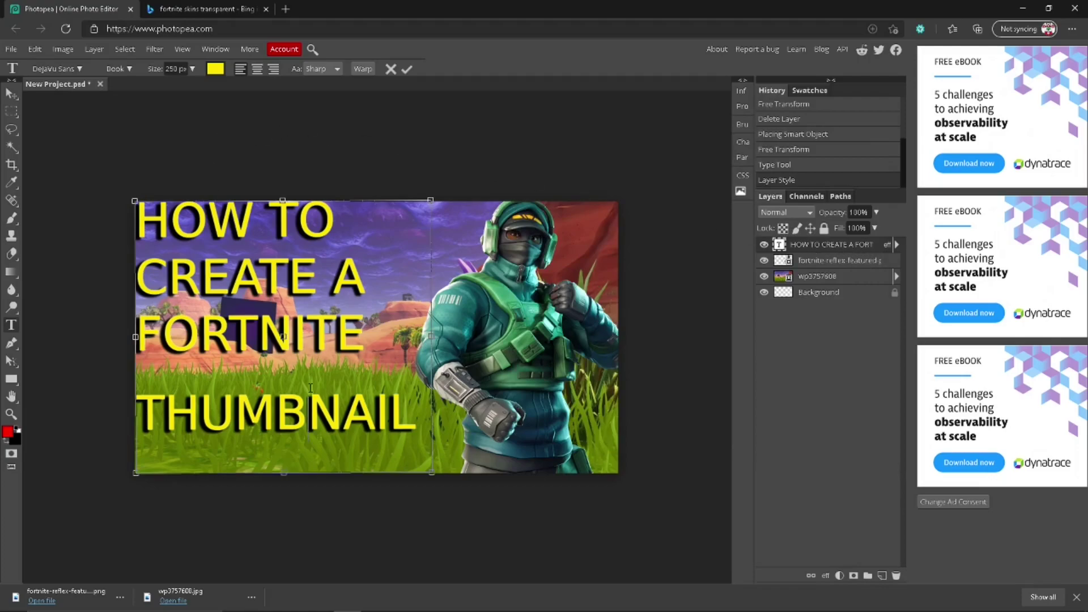
Change the font of the whole title text to Dhurjati
drag(417, 416, 81, 221)
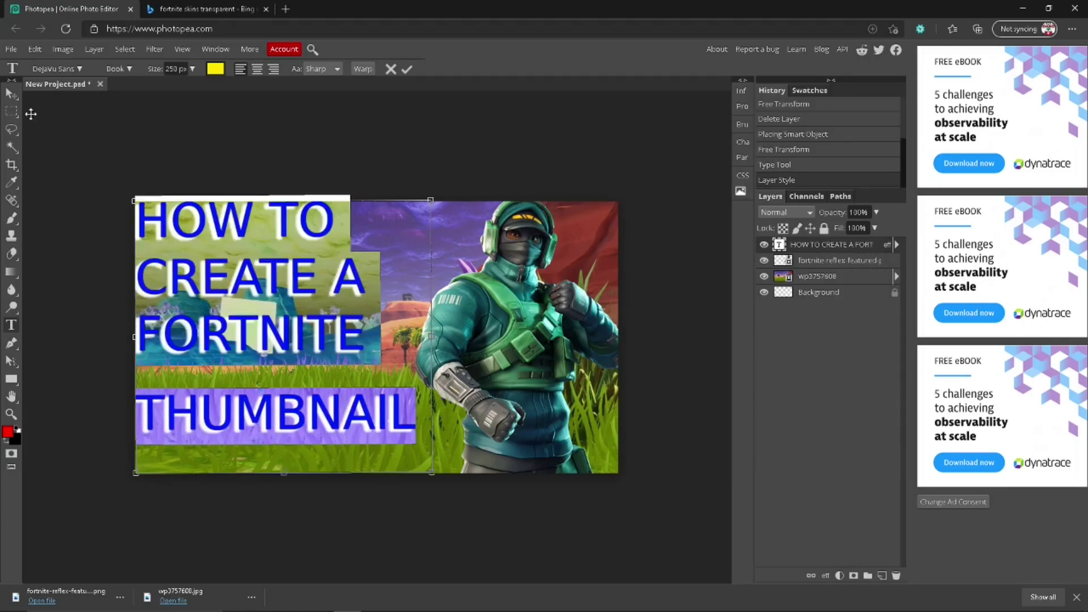
click(74, 69)
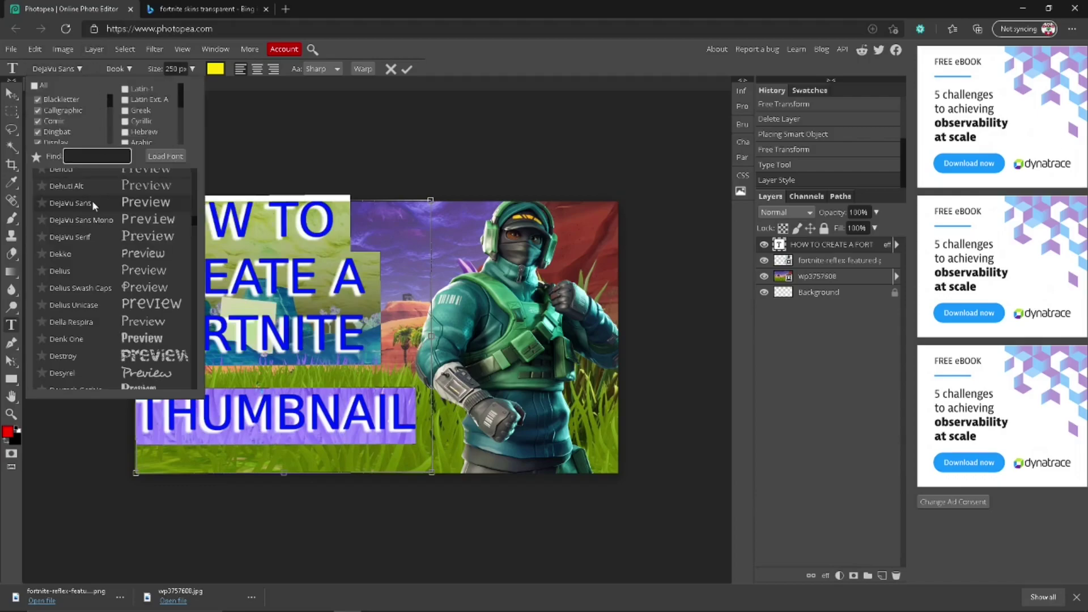
scroll(115, 232, down, 2)
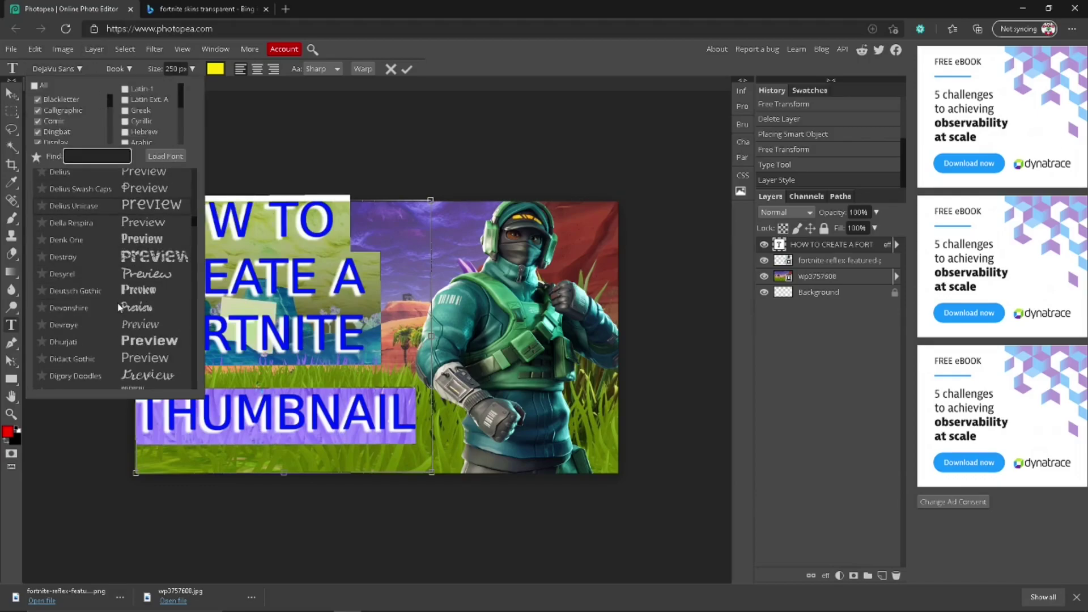
click(128, 342)
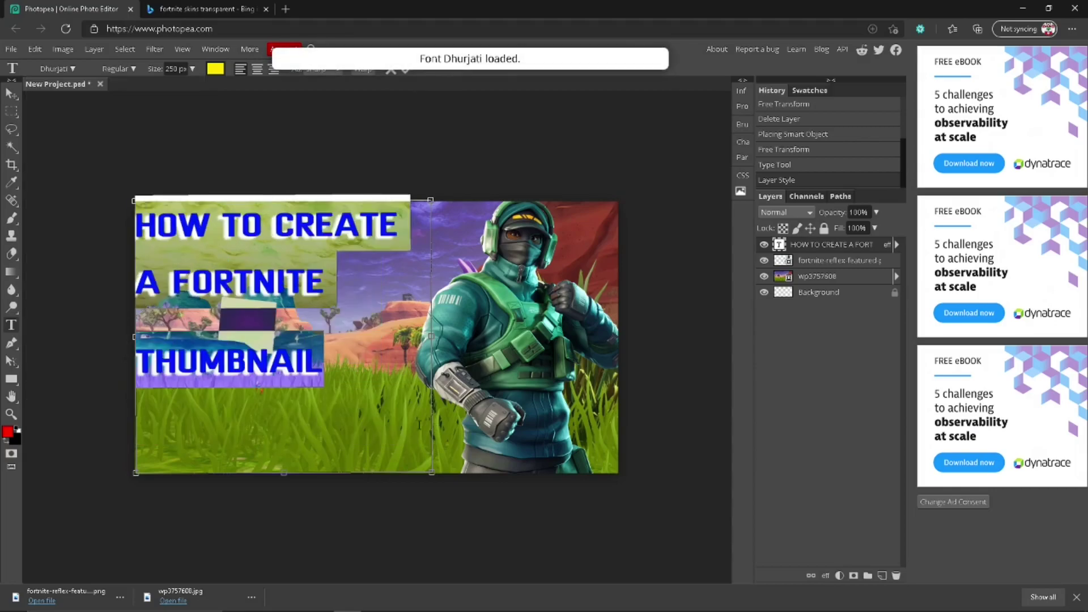
click(338, 366)
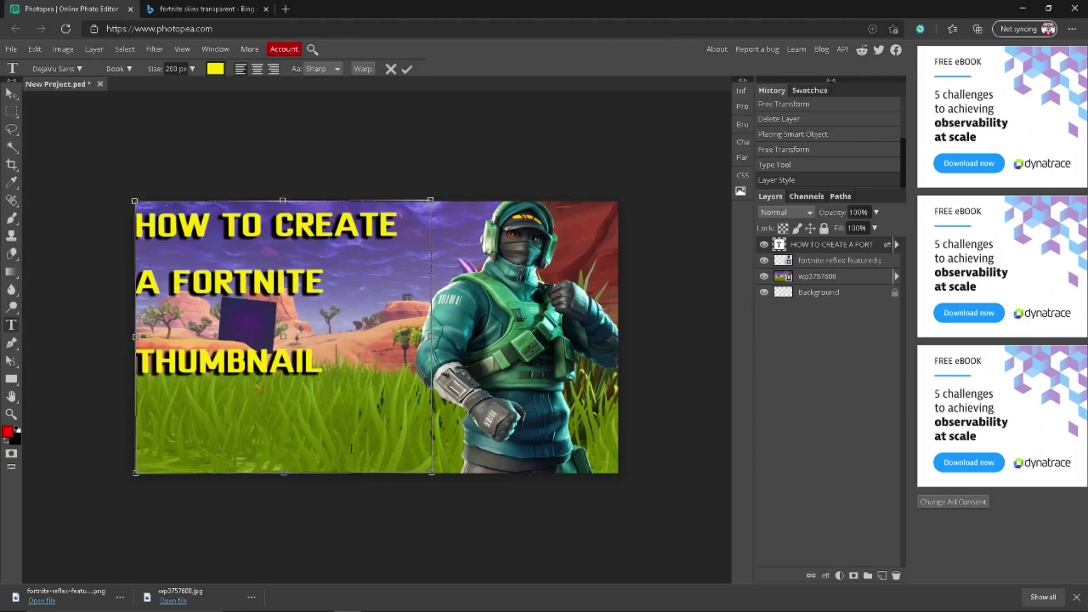
Extend the text box below the canvas, narrow it from its right side and set the whole title's text size to 300 px
drag(283, 473, 282, 539)
drag(432, 370, 391, 370)
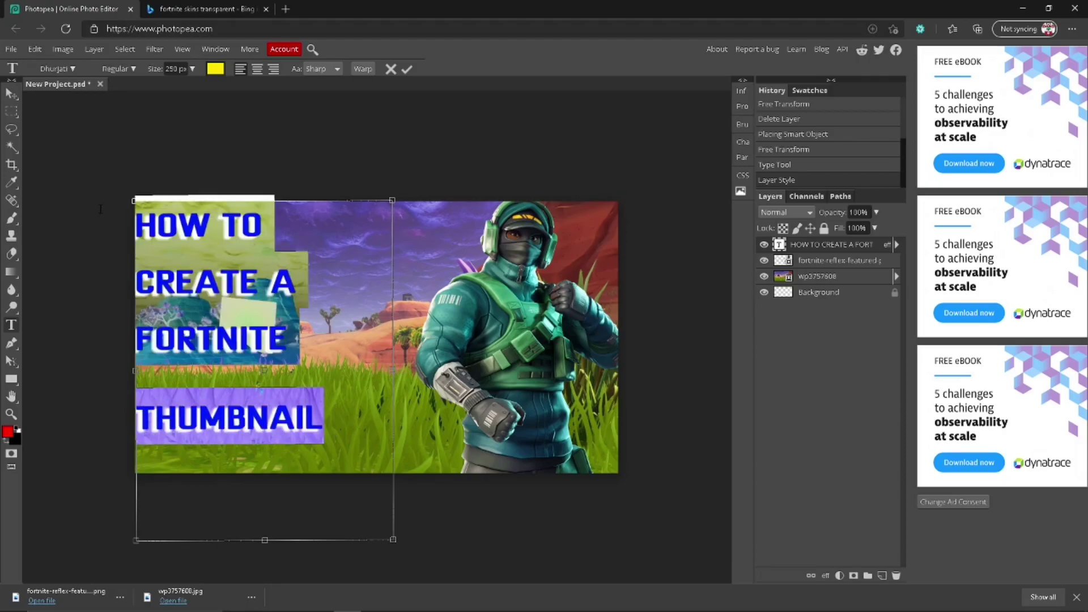
click(172, 69)
text(300)
key(Return)
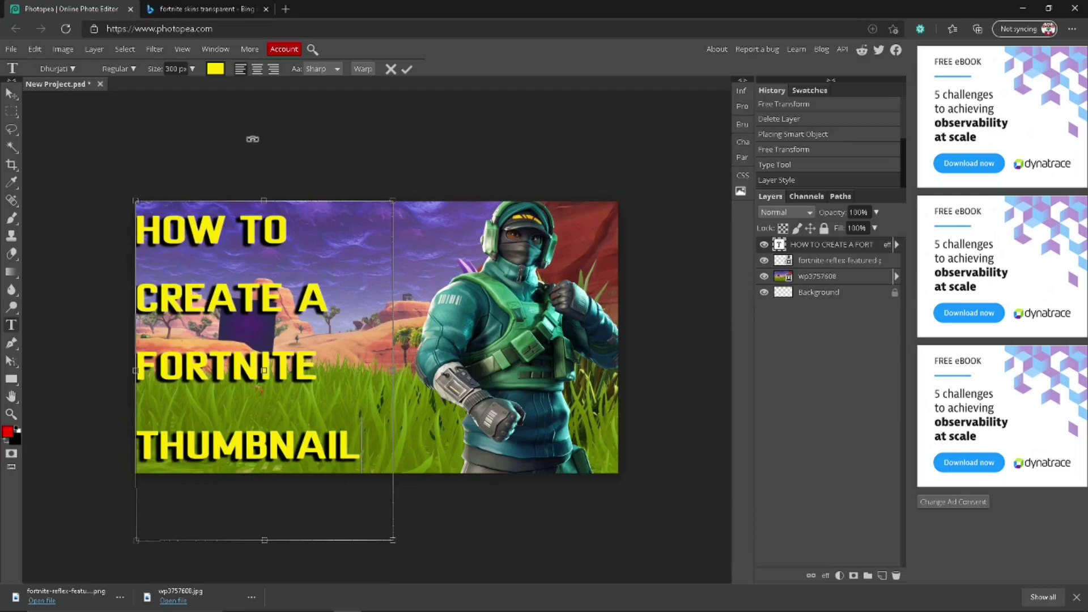
Tilt the title text box slightly clockwise
drag(253, 139, 284, 141)
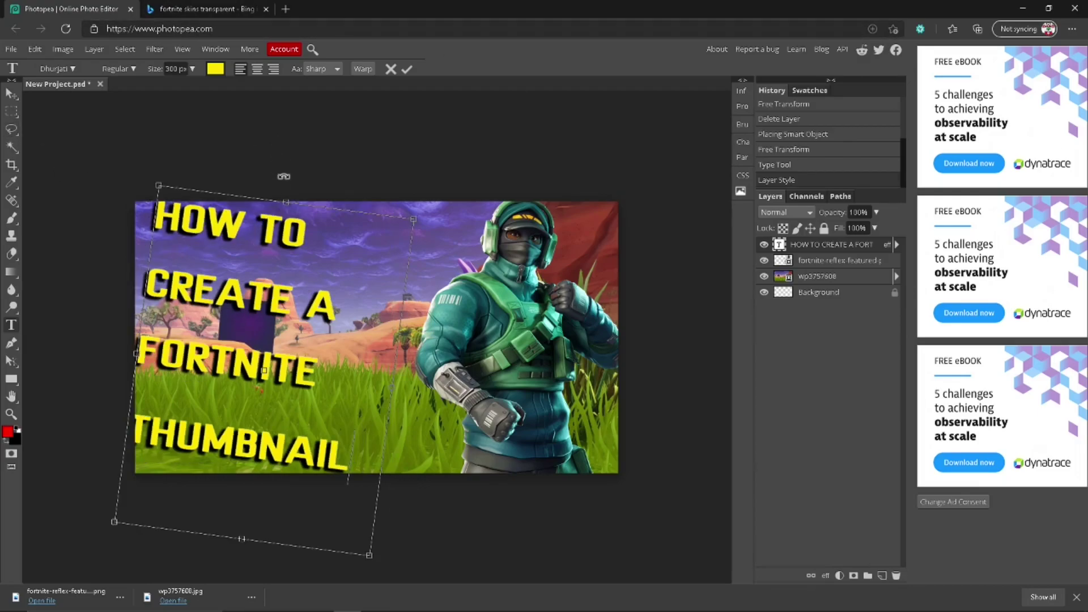
mouse_move(283, 177)
mouse_down()
mouse_move(164, 162)
mouse_move(280, 170)
mouse_up()
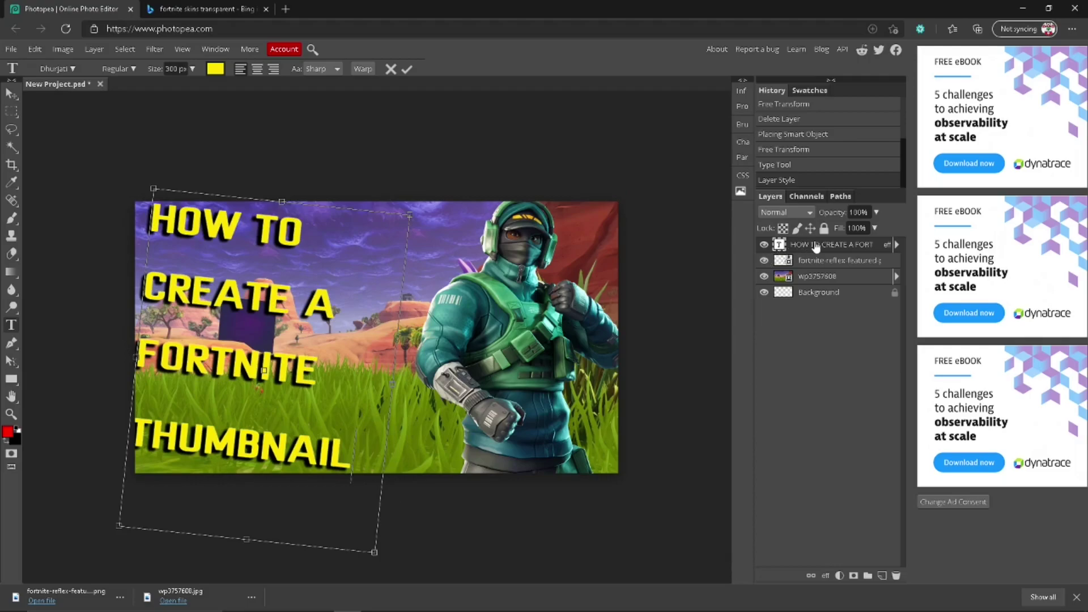
Delete the title text layer and draw a new full-height text box over the left half of the canvas
right_click(816, 245)
click(816, 320)
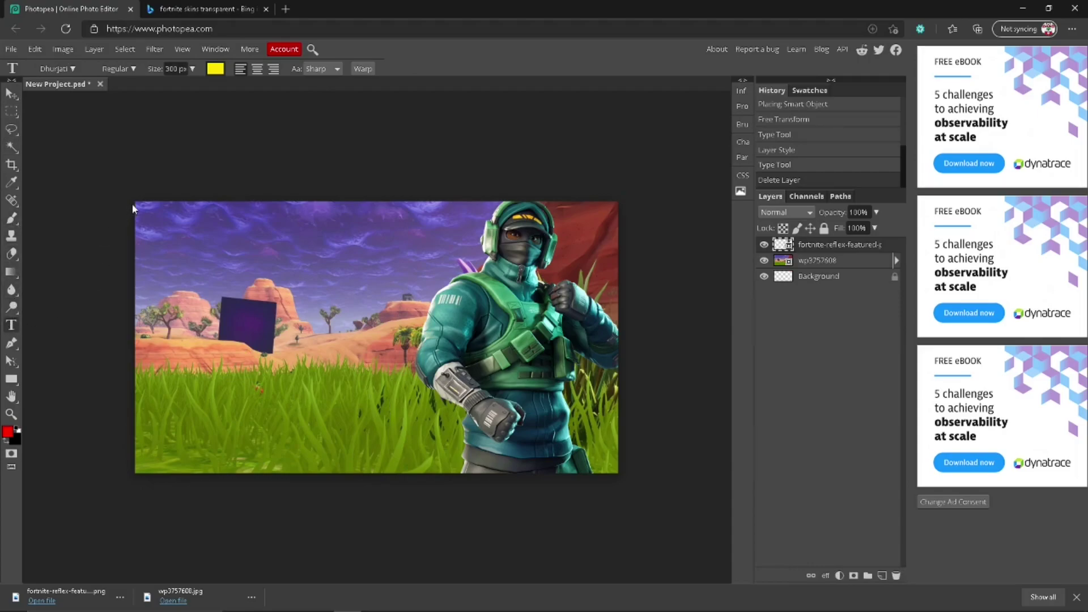
drag(135, 201, 391, 472)
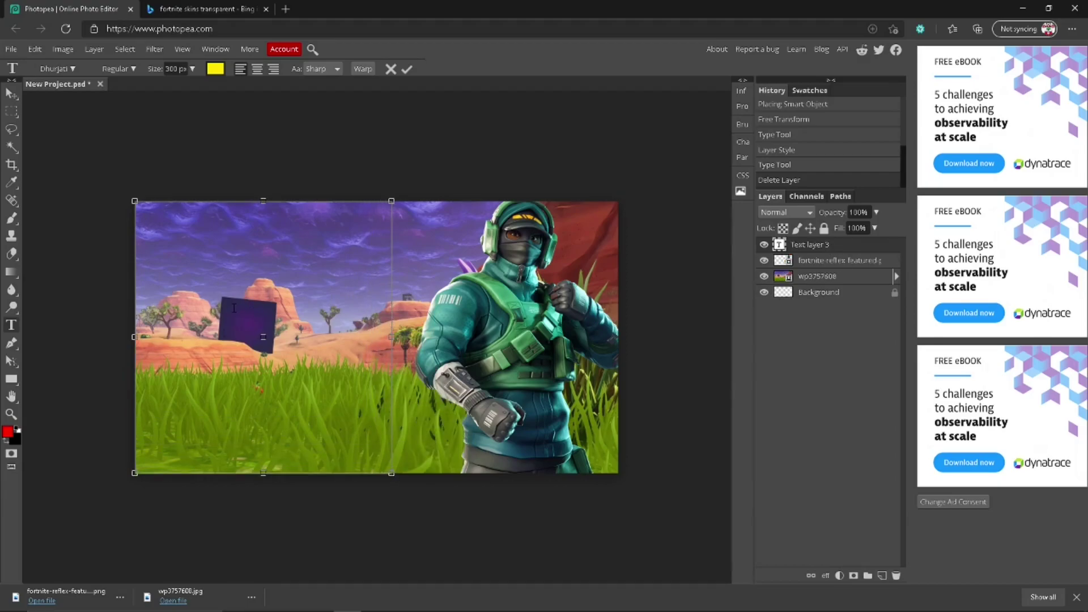
Enter the title "HOW TO CREATE A FORTNITE THUMBNAIL" in capitals in the new text box
text(ho)
key(BackSpace)
key(BackSpace)
text(H)
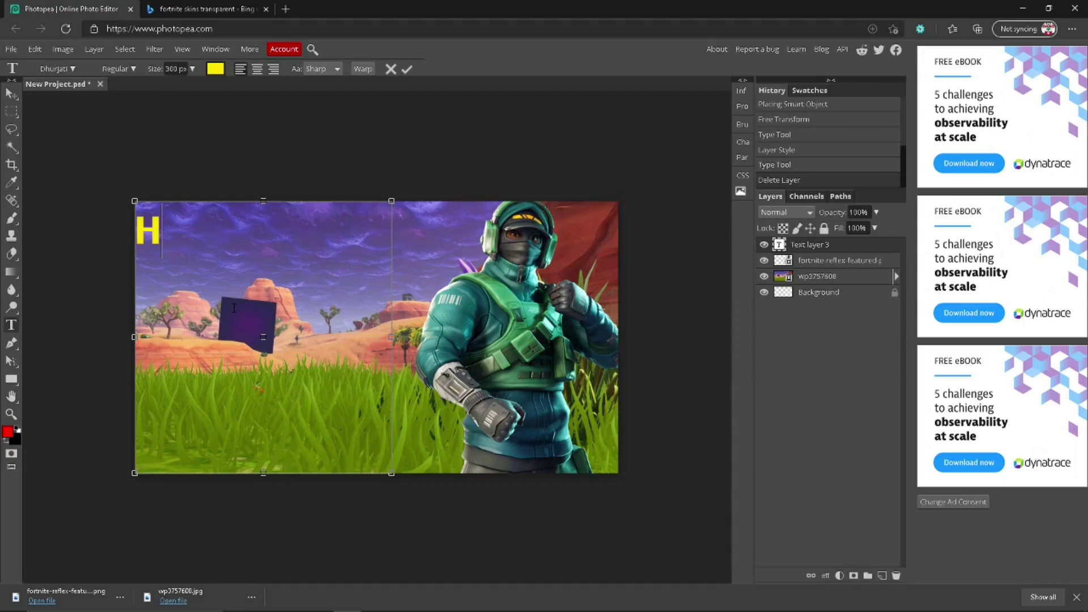
text(OW TO )
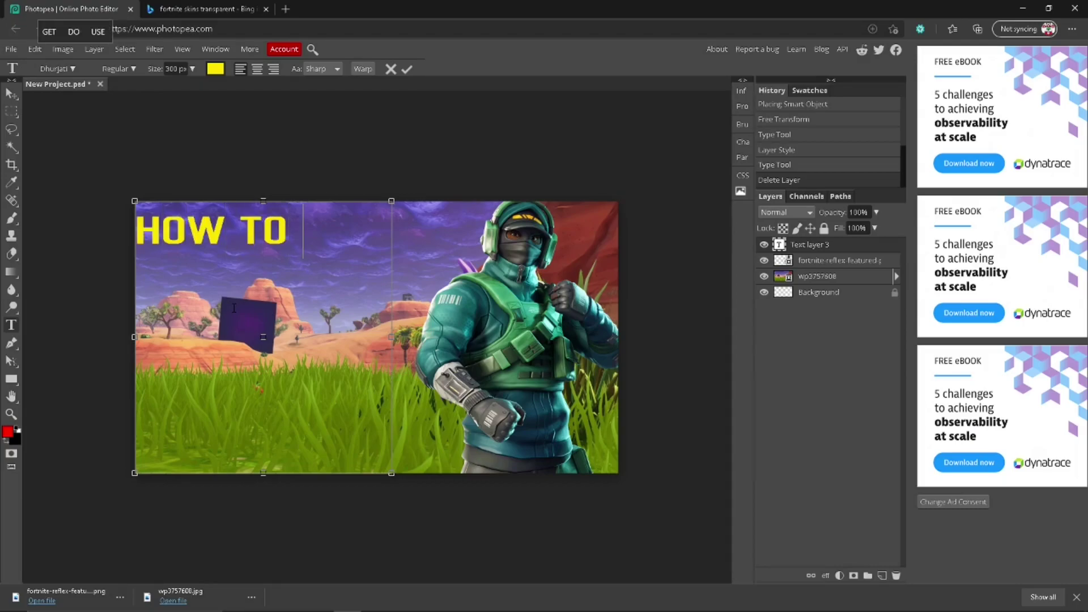
text(CREATE A )
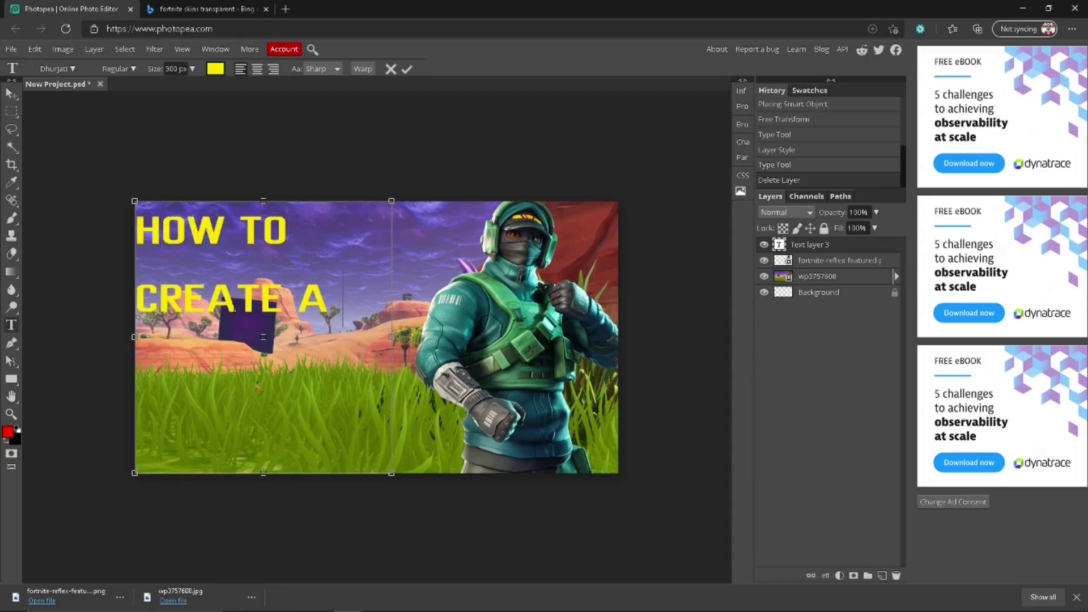
text(FORTNITE)
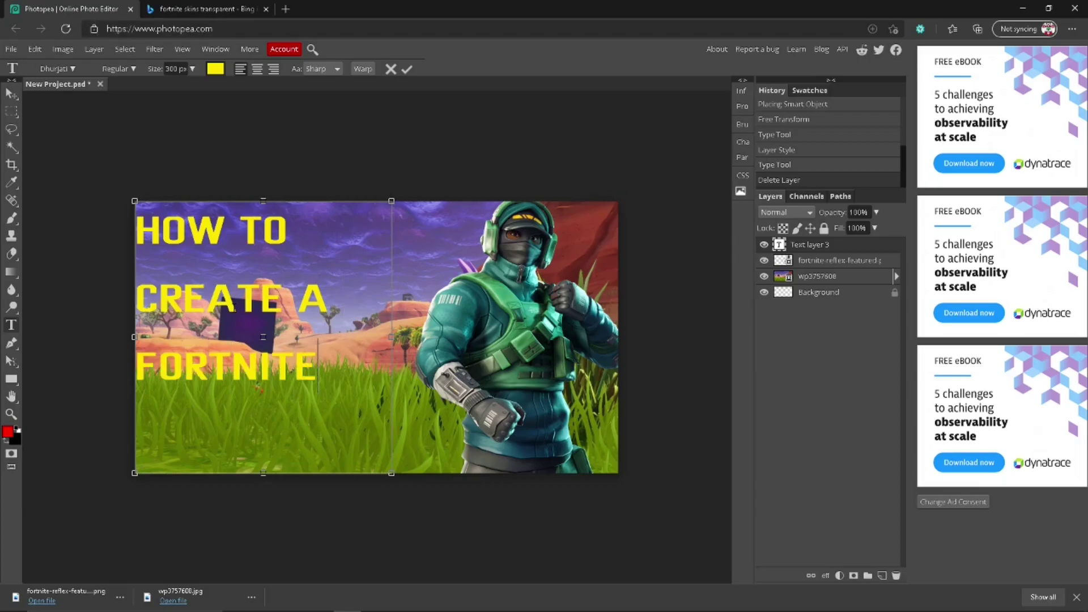
text( THUMBNAIL)
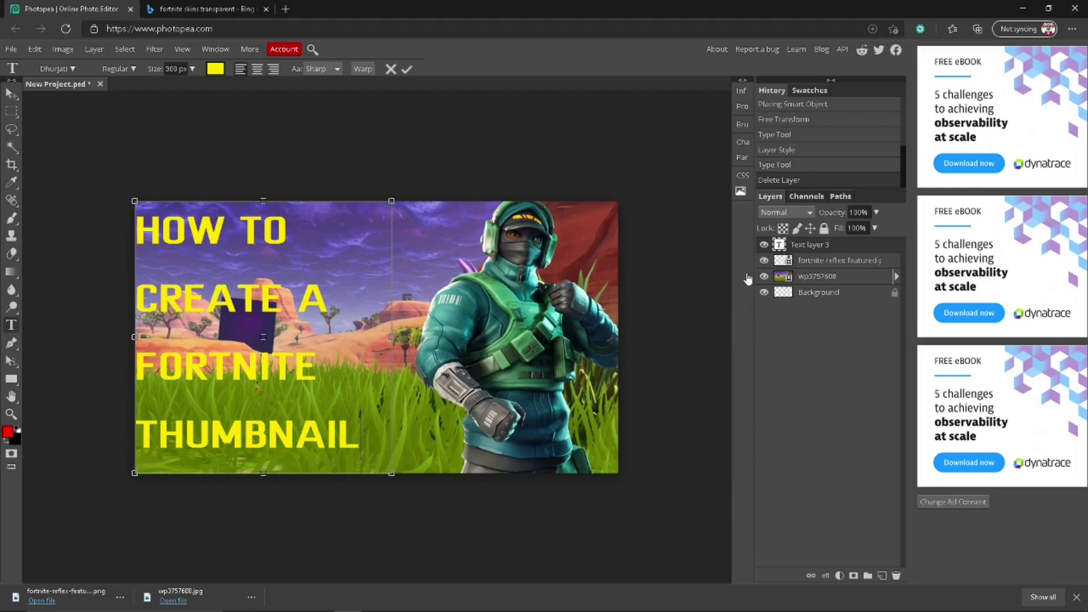
Add Bevel and Emboss and seven stacked drop shadows to the new title layer, and set the Outer Glow opacity to 100%
right_click(811, 250)
click(826, 255)
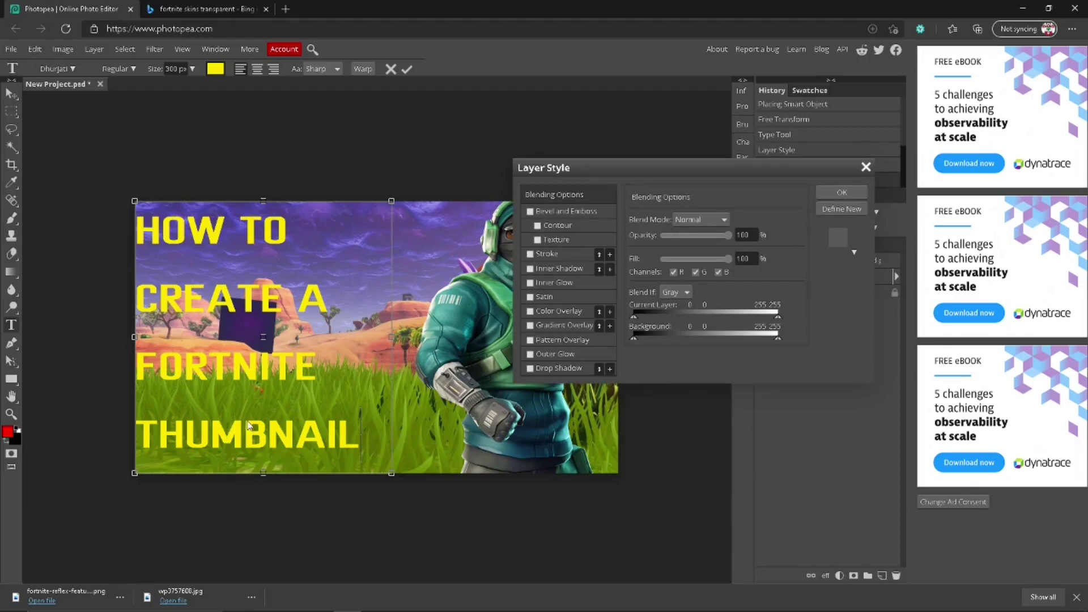
click(296, 474)
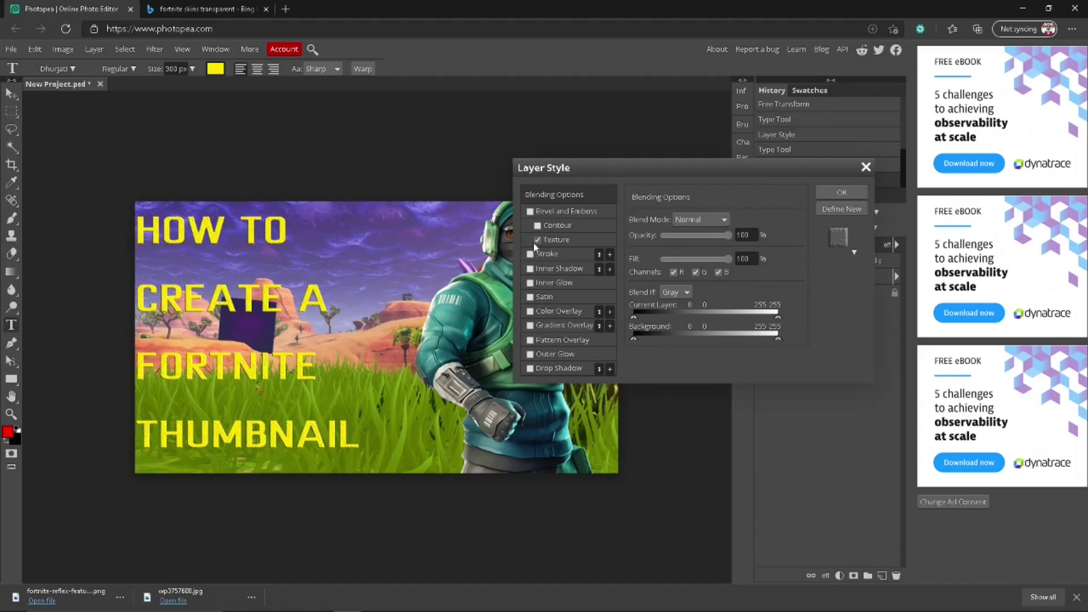
click(531, 368)
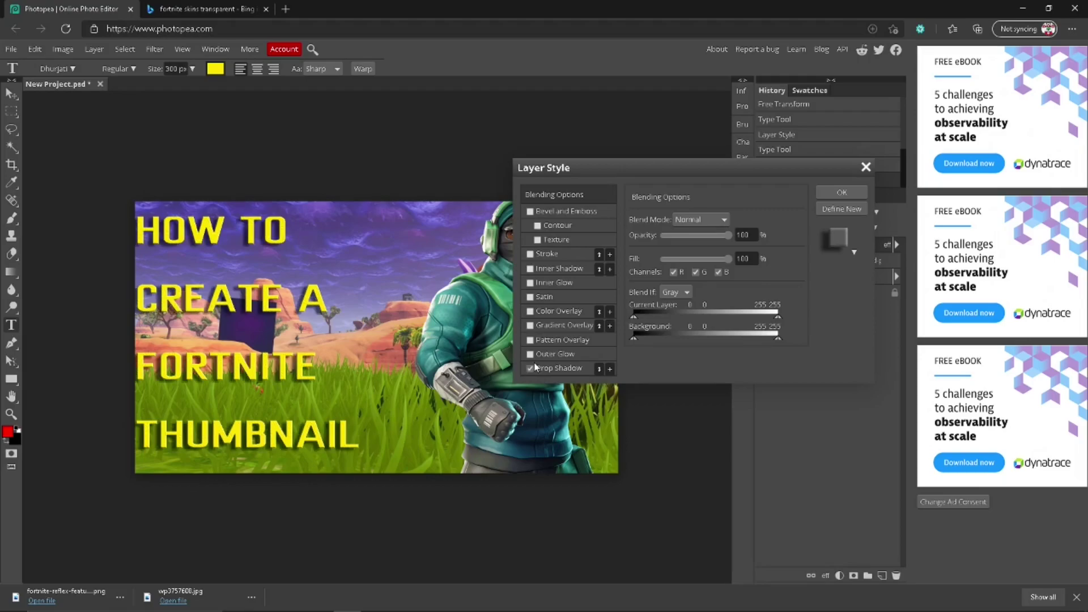
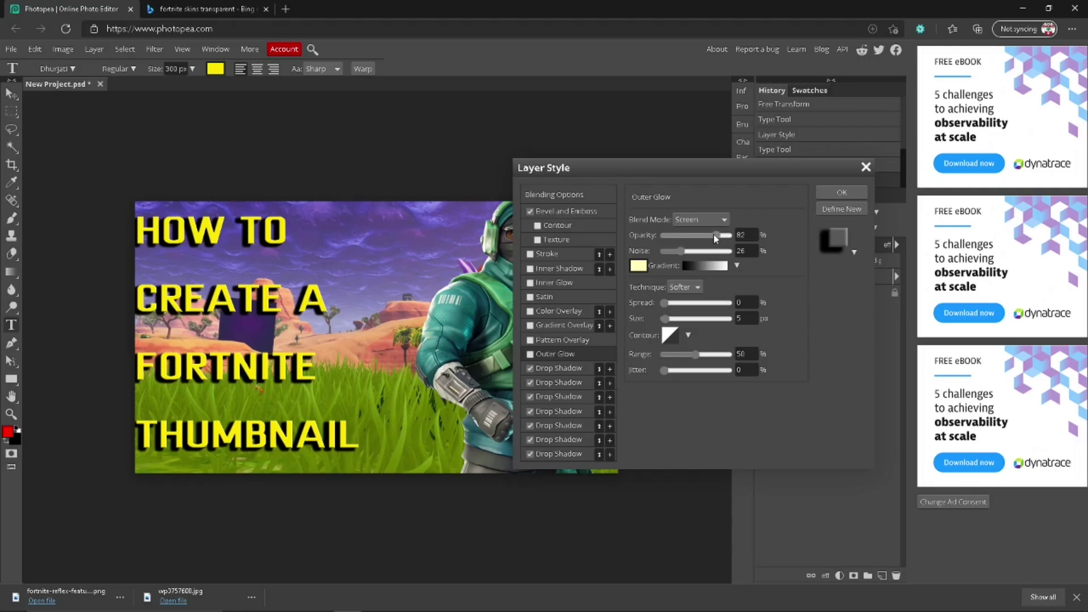
drag(713, 234, 797, 230)
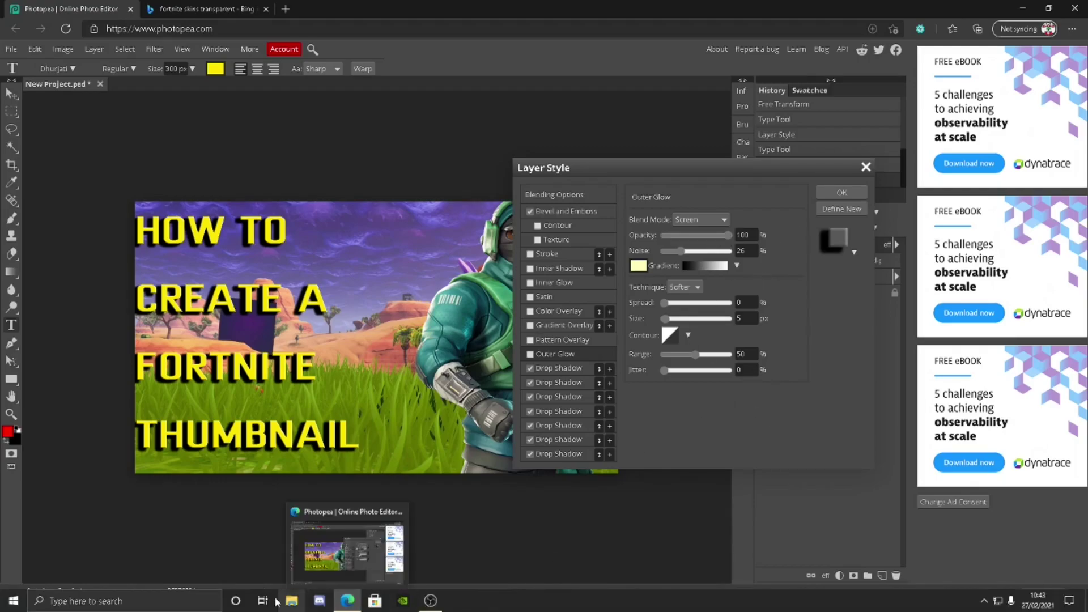
Open New Project.png from the Downloads folder in File Explorer, examine its title text styling and close both windows
click(291, 600)
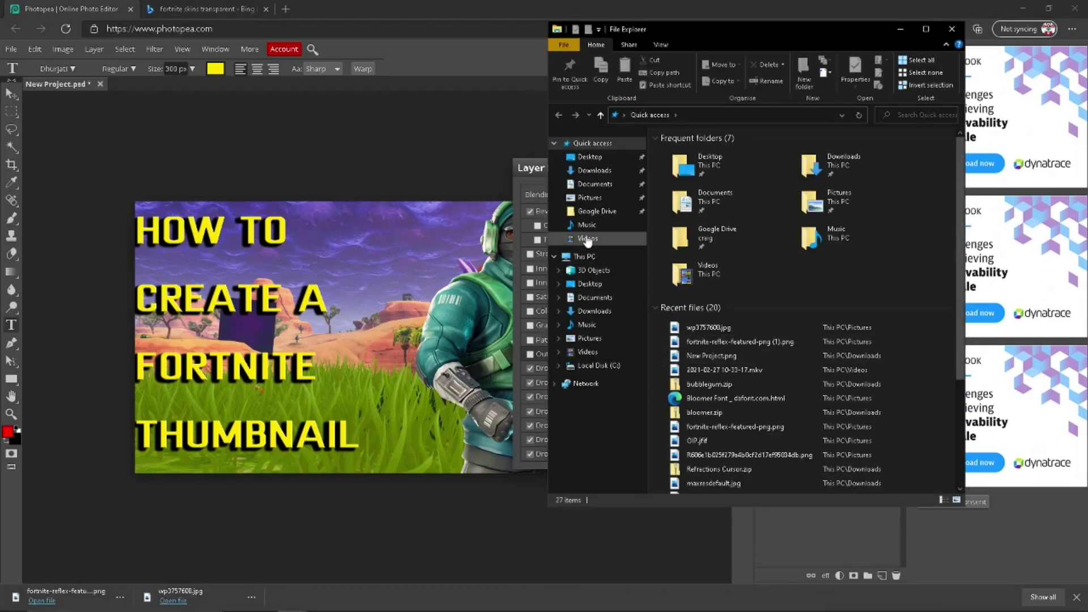
click(595, 171)
double_click(694, 167)
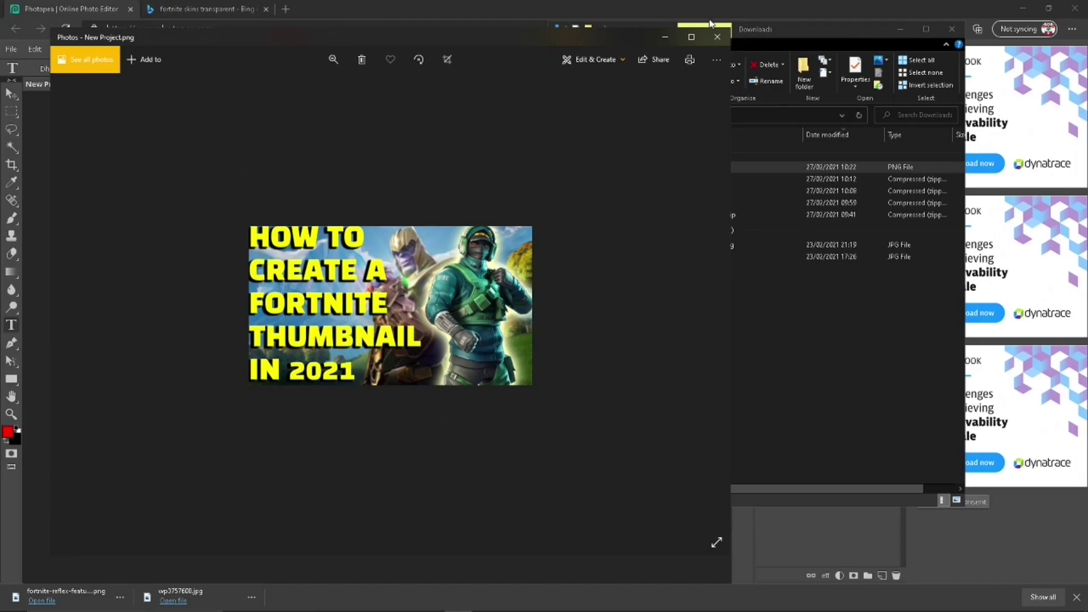
click(717, 36)
click(955, 29)
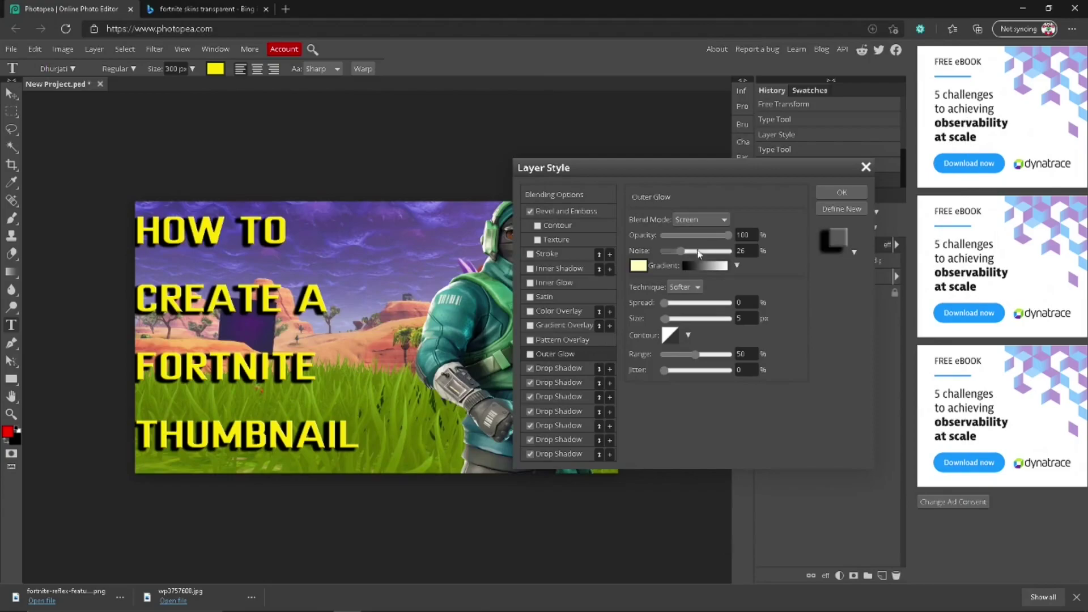
Look through the Outer Glow blend modes, turn off Inner Glow and apply the layer style to the title
click(700, 218)
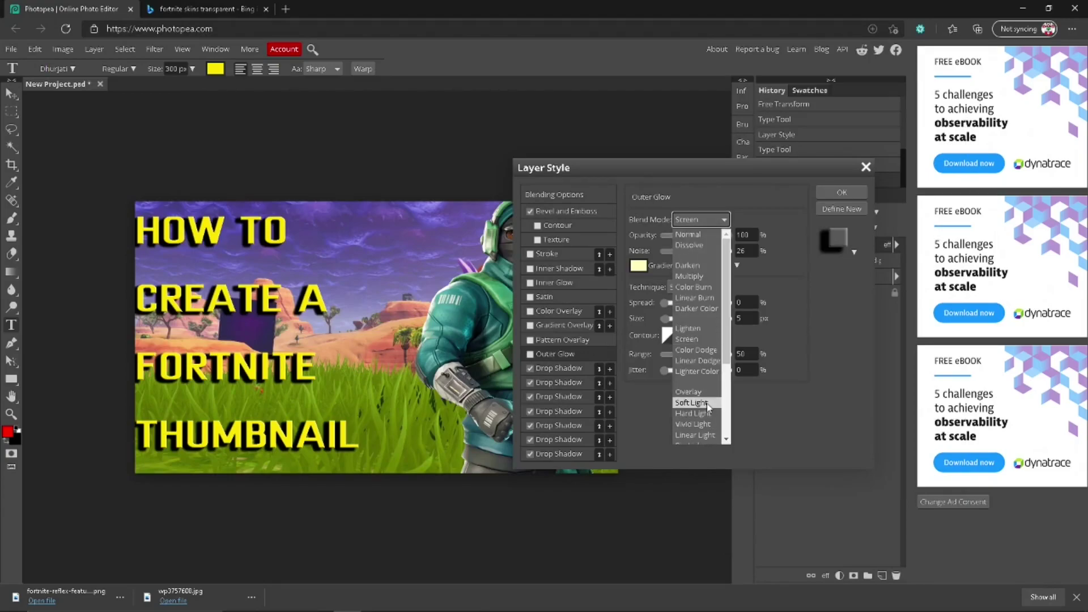
scroll(703, 410, down, 2)
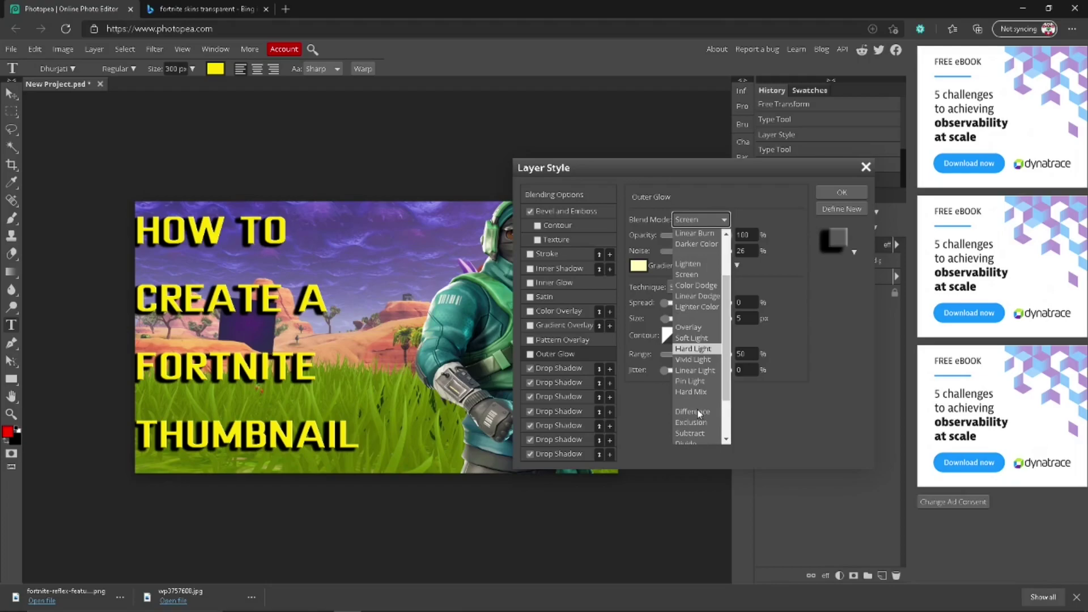
scroll(699, 413, down, 1)
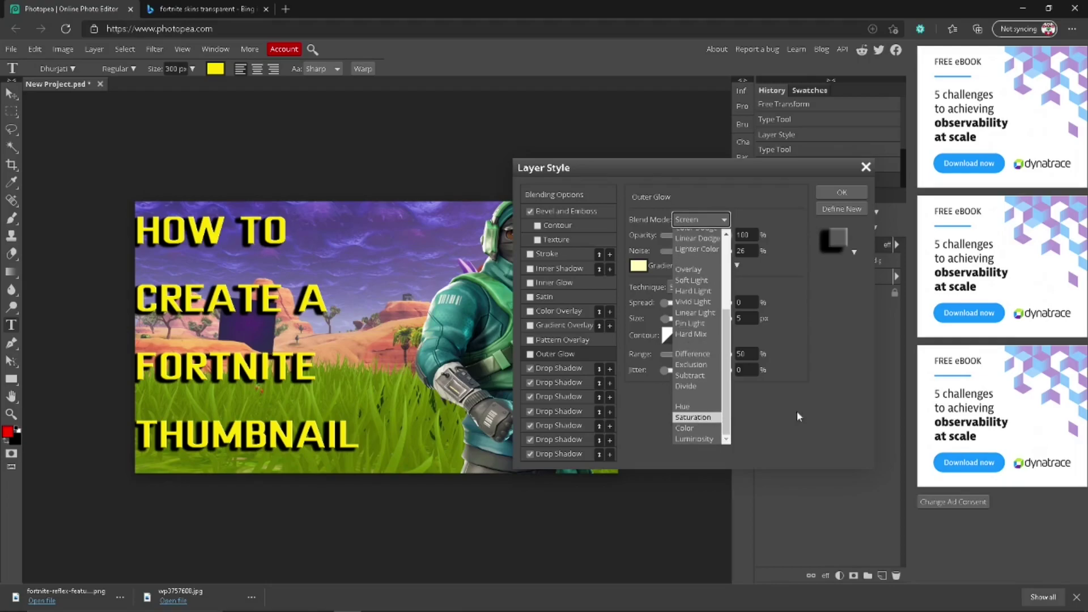
click(823, 409)
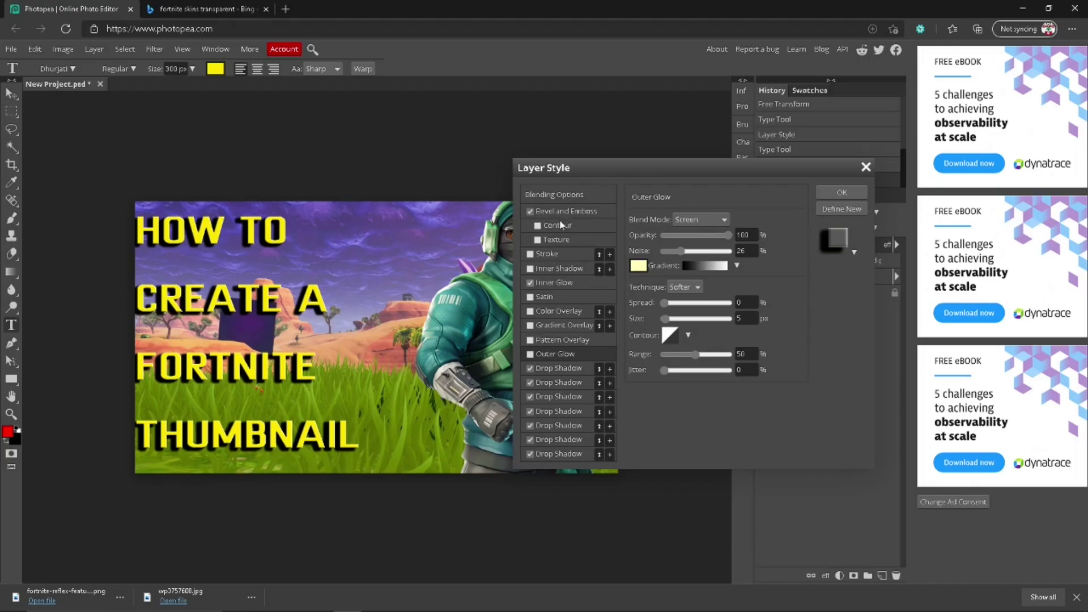
click(530, 282)
click(829, 193)
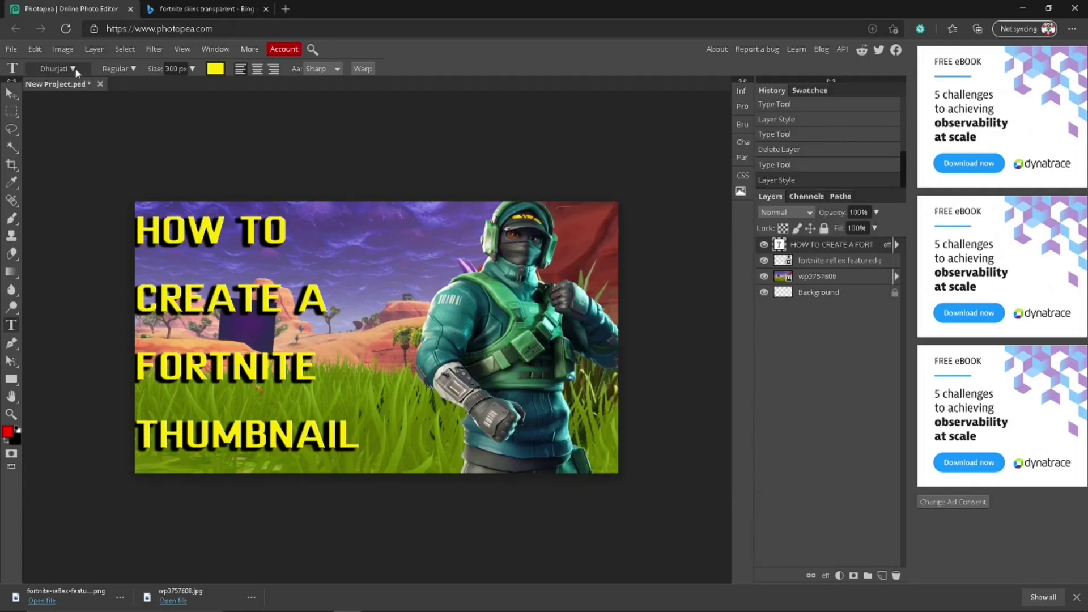
Look through the font list for bold typefaces suited to the thumbnail title, browsing the names from D back to B
click(72, 68)
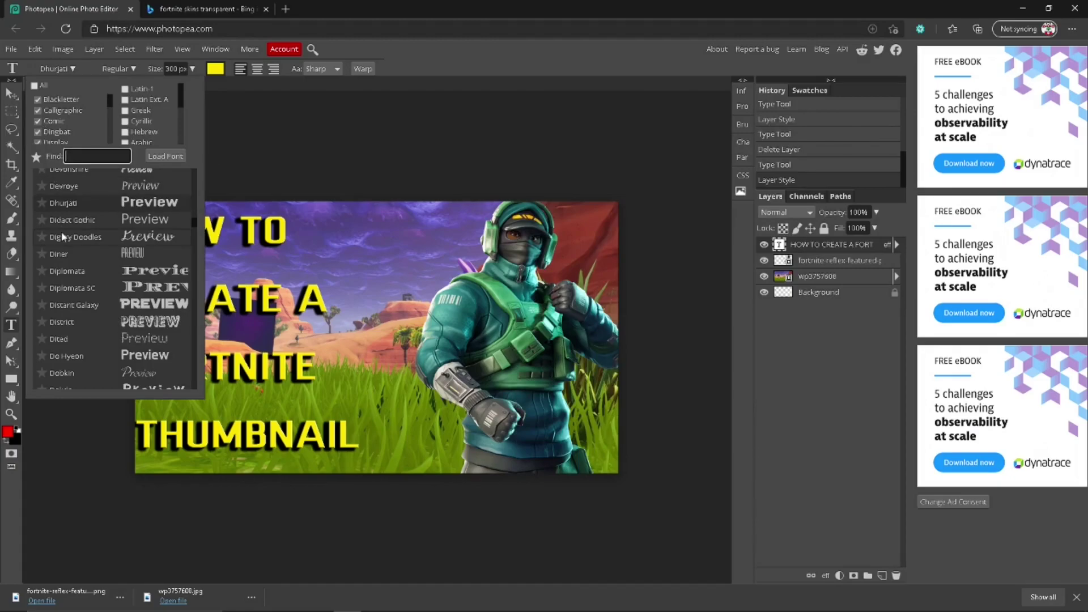
scroll(61, 232, up, 6)
scroll(61, 233, up, 2)
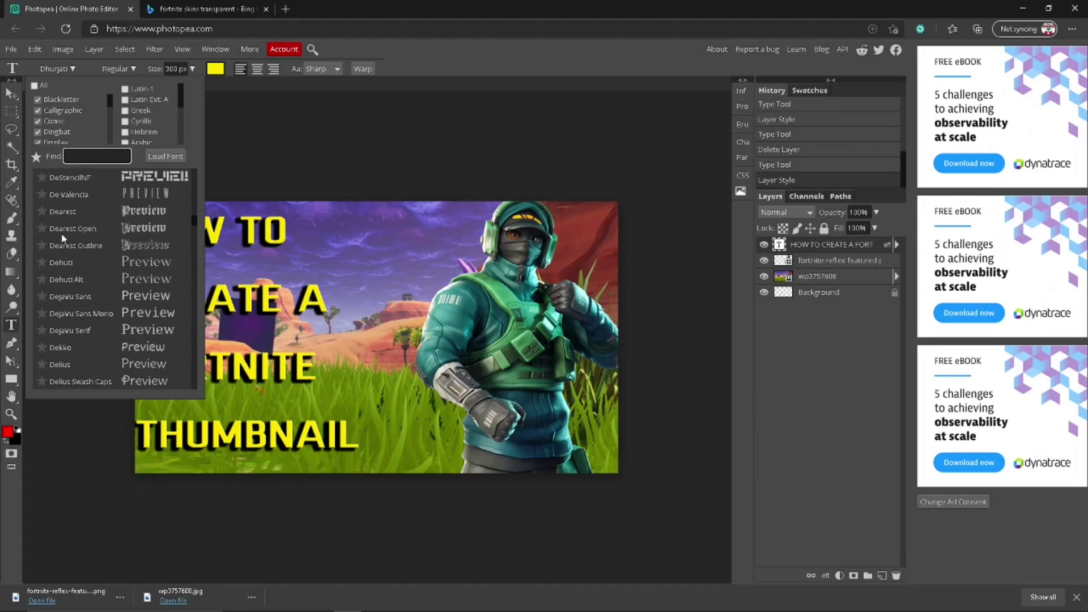
scroll(61, 233, up, 2)
scroll(60, 233, up, 2)
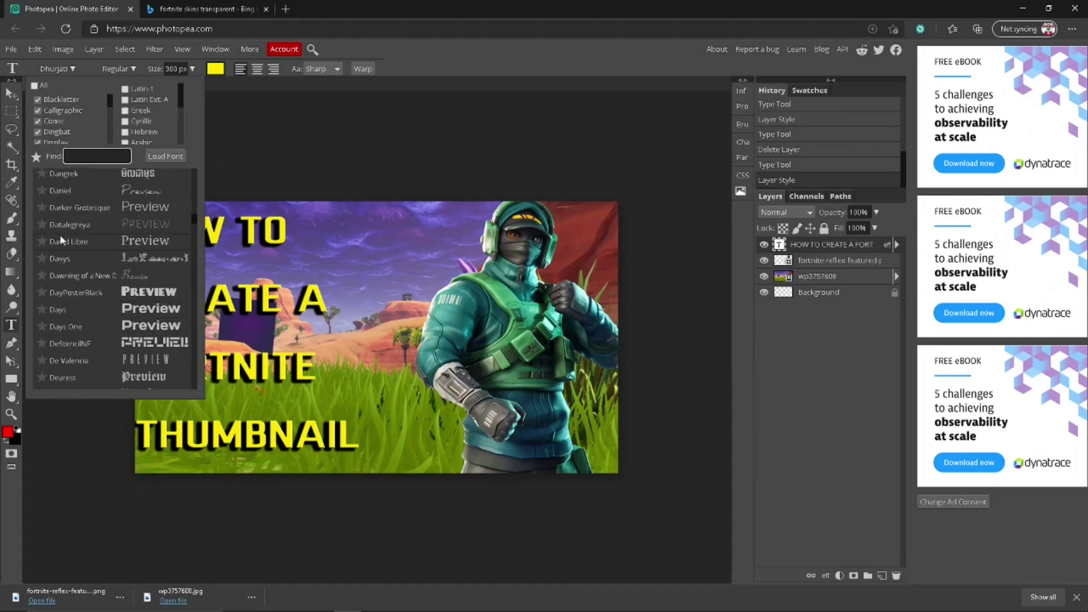
scroll(59, 237, up, 1)
scroll(59, 237, up, 4)
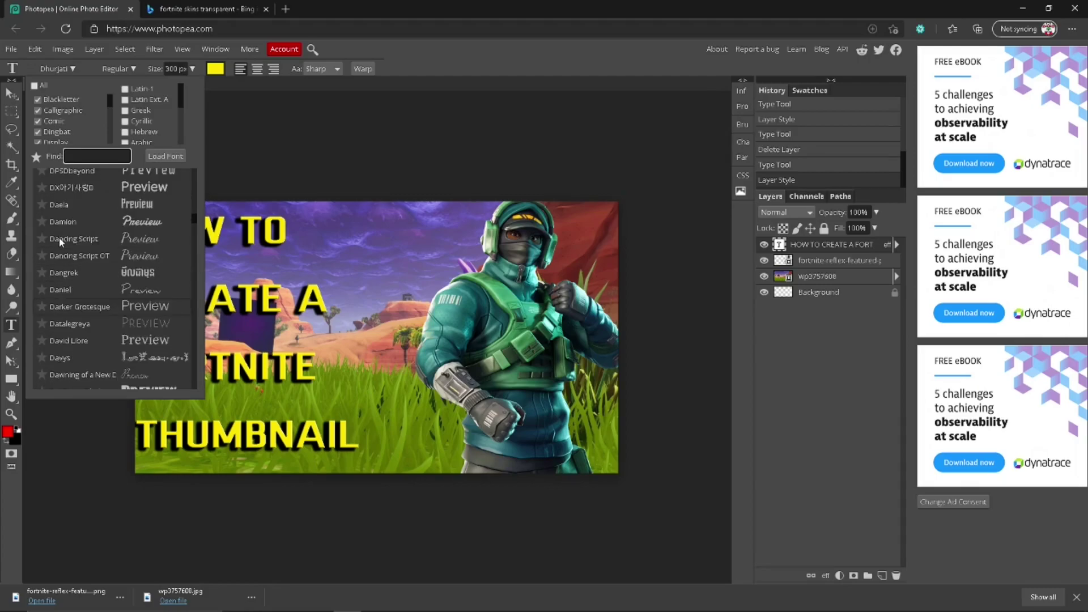
scroll(59, 237, up, 4)
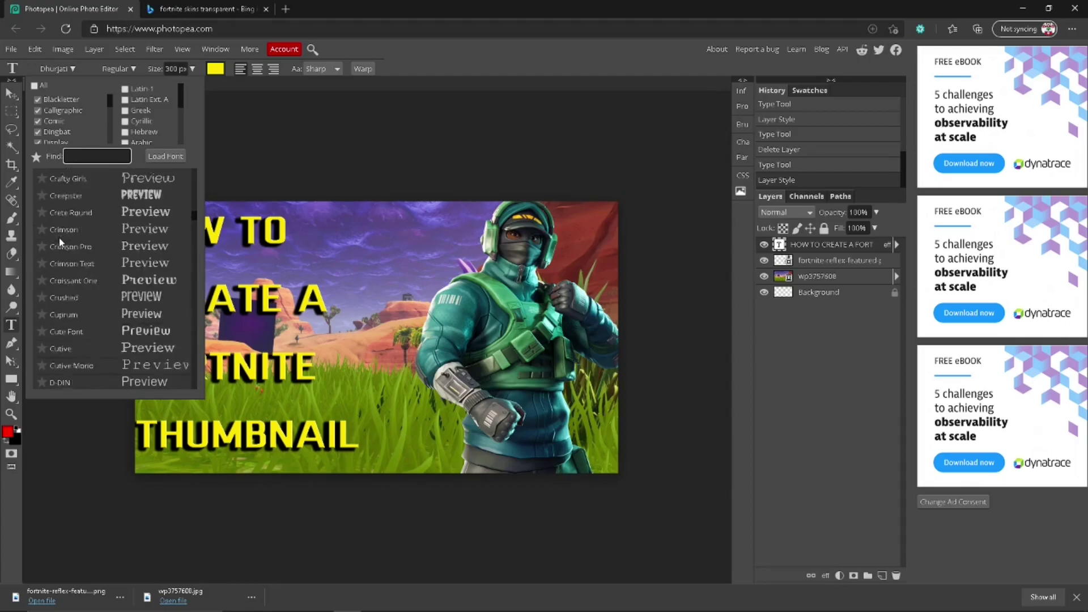
scroll(59, 237, up, 4)
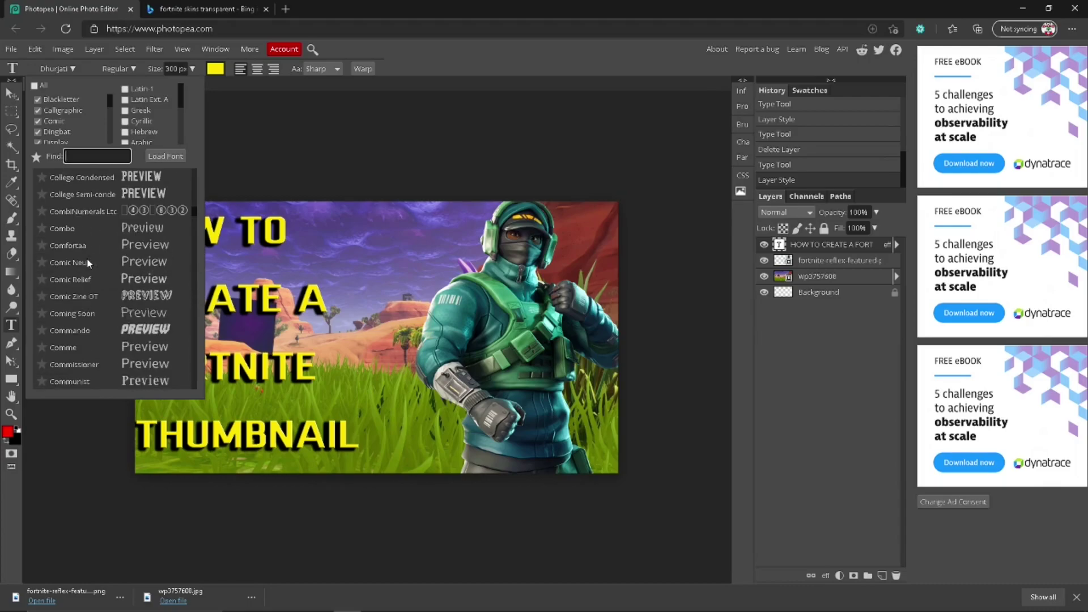
scroll(97, 259, up, 4)
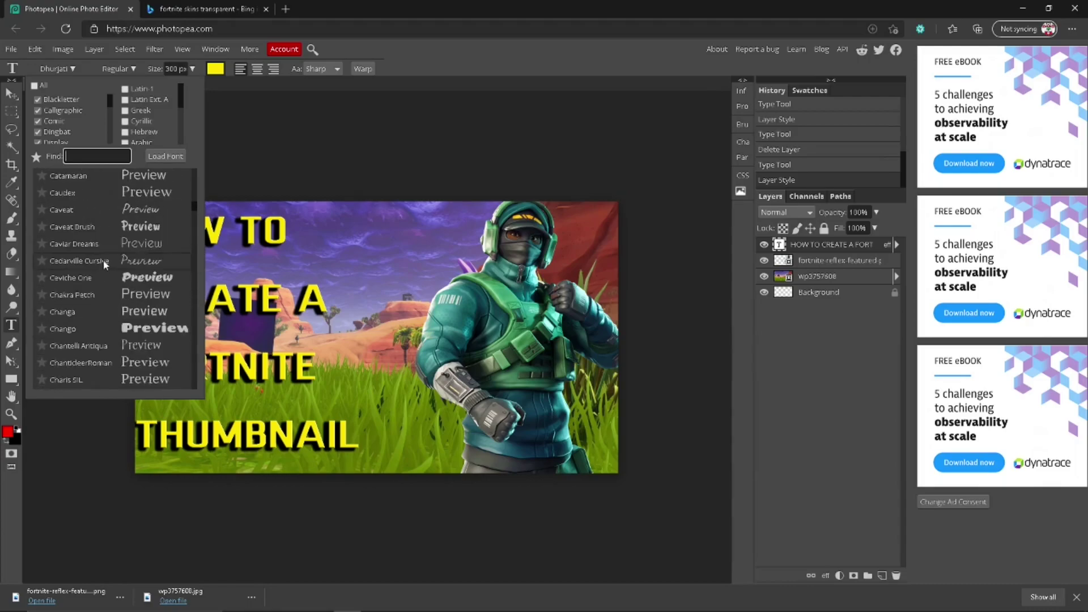
scroll(90, 244, up, 3)
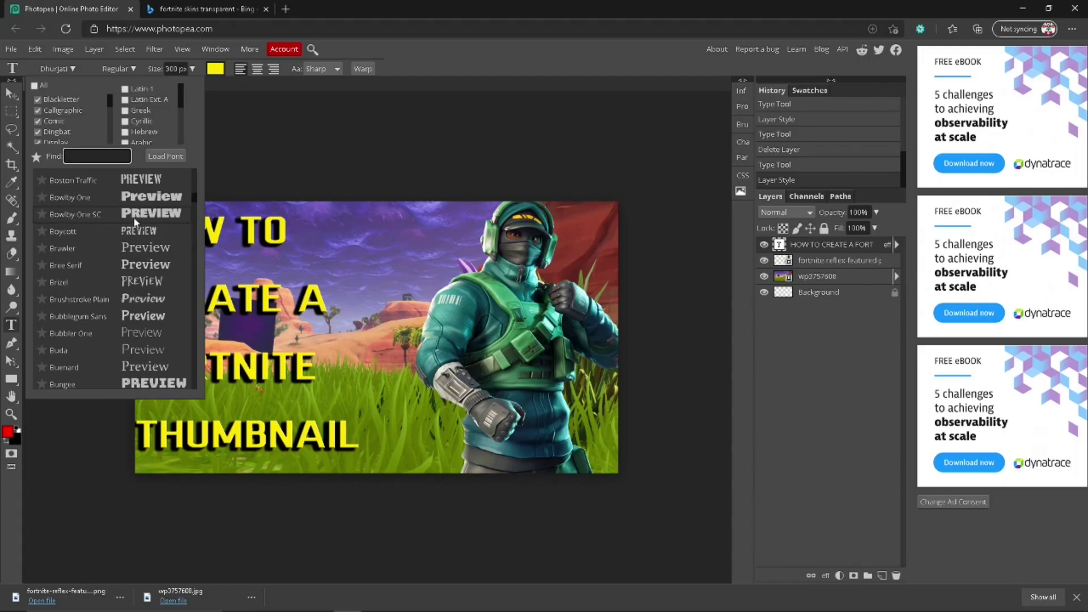
scroll(93, 270, down, 6)
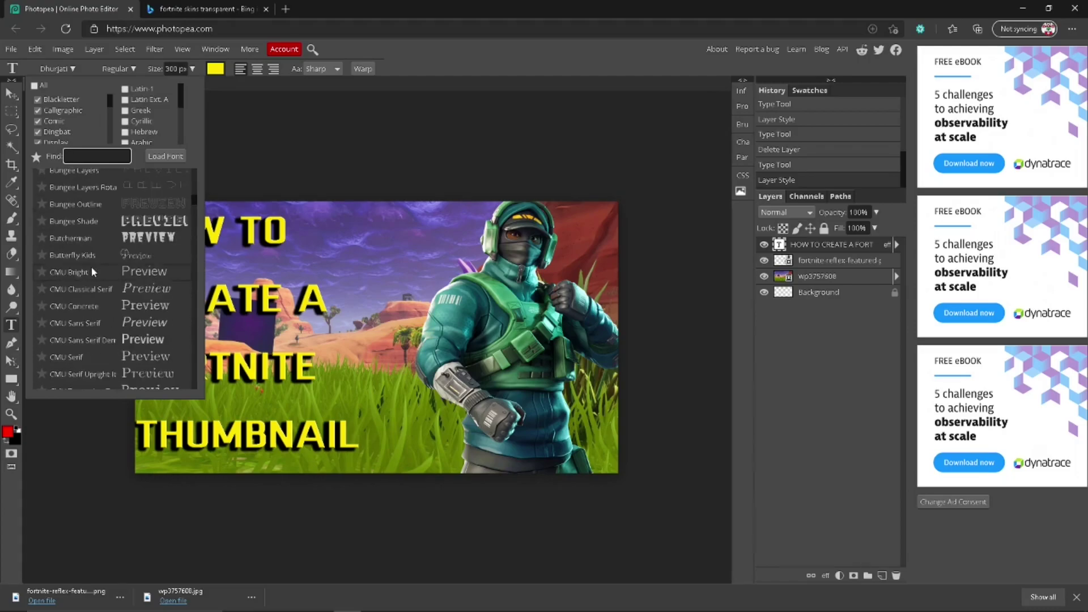
scroll(83, 275, down, 1)
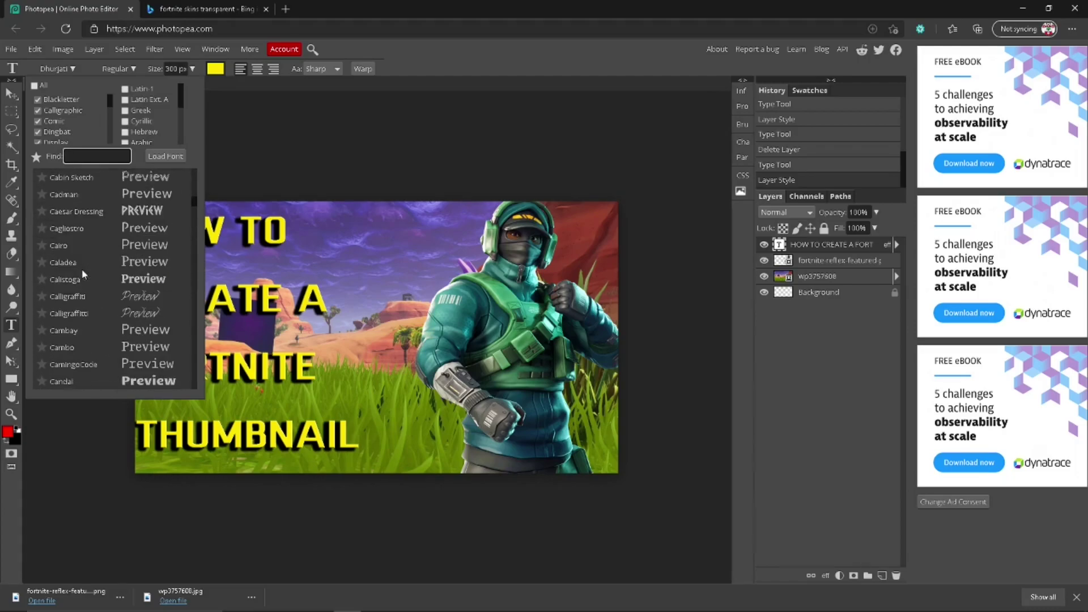
scroll(79, 279, down, 6)
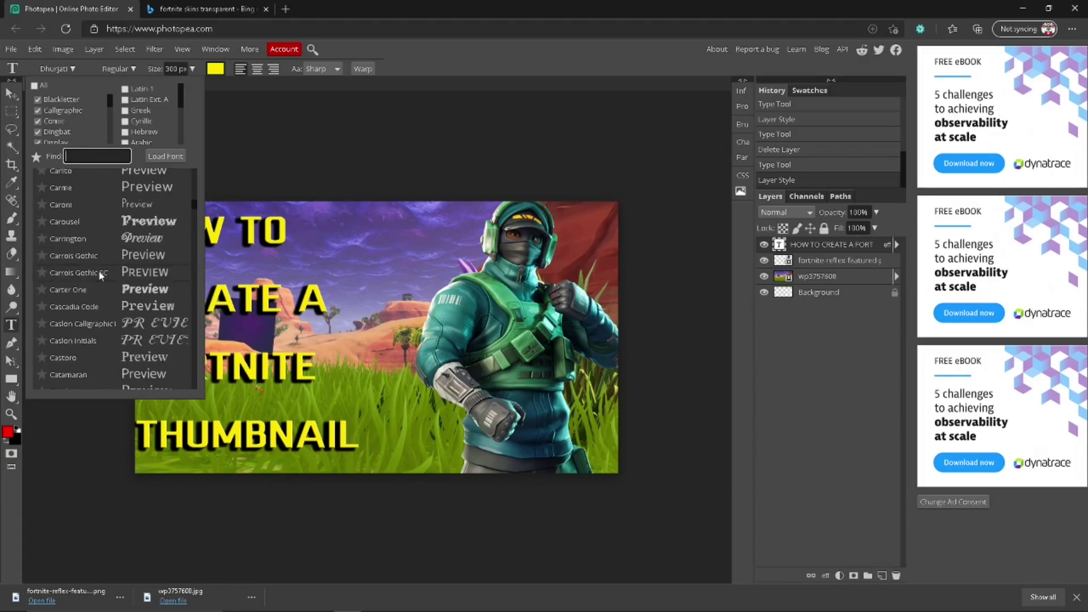
scroll(102, 321, down, 5)
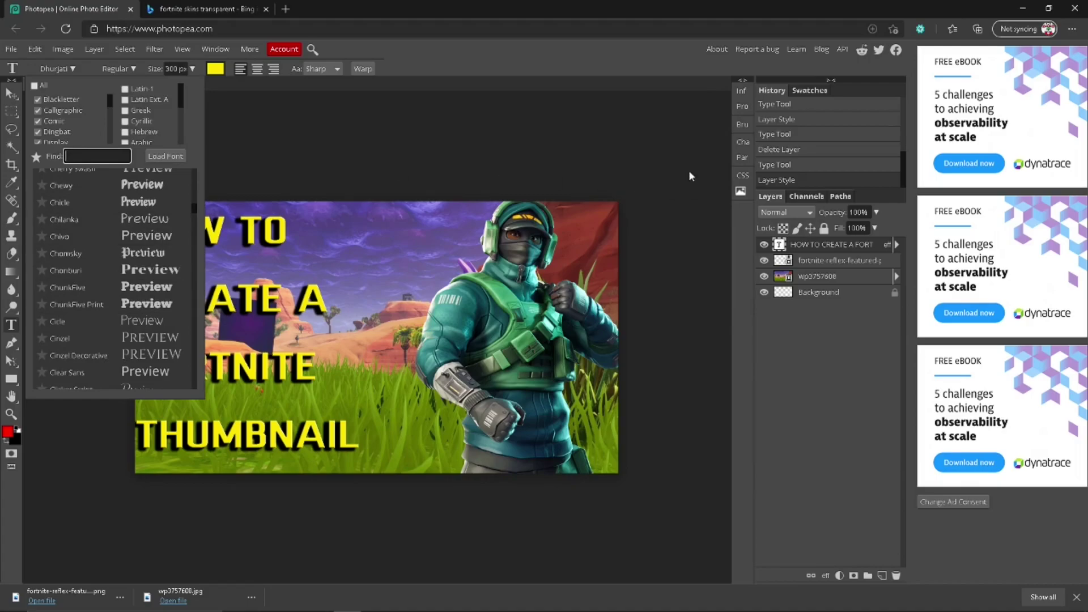
click(621, 301)
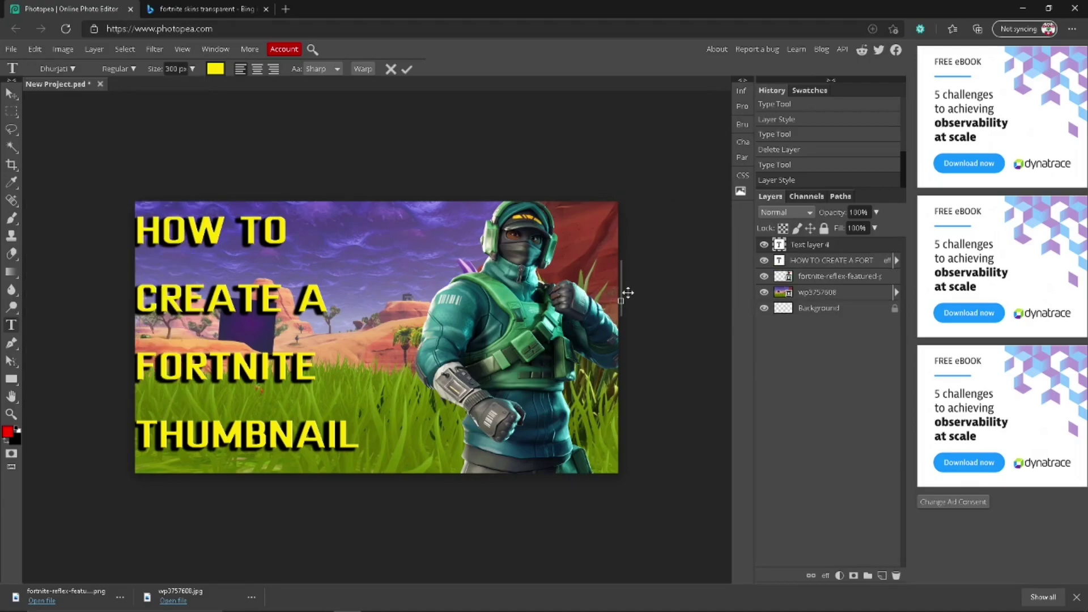
drag(628, 292, 673, 294)
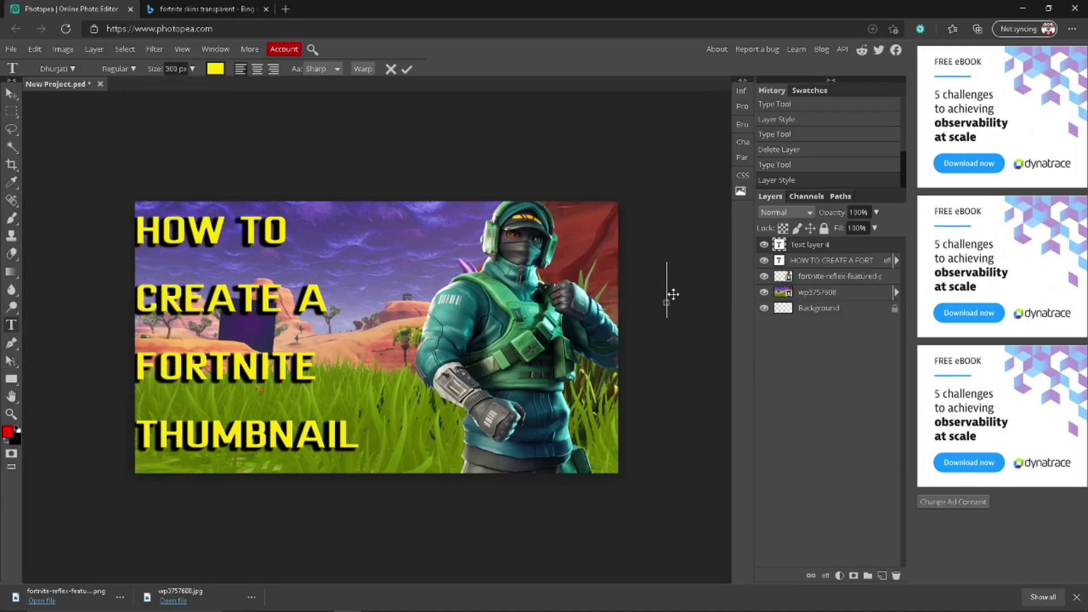
right_click(829, 249)
click(818, 328)
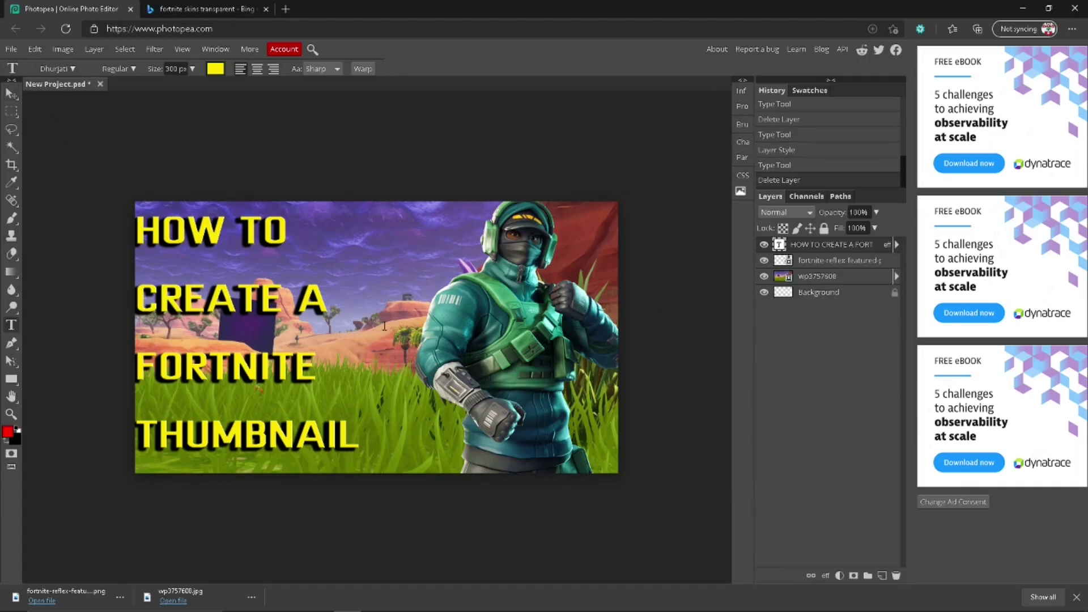
Export the thumbnail as a PNG with its width set to 500 px and save it
click(275, 354)
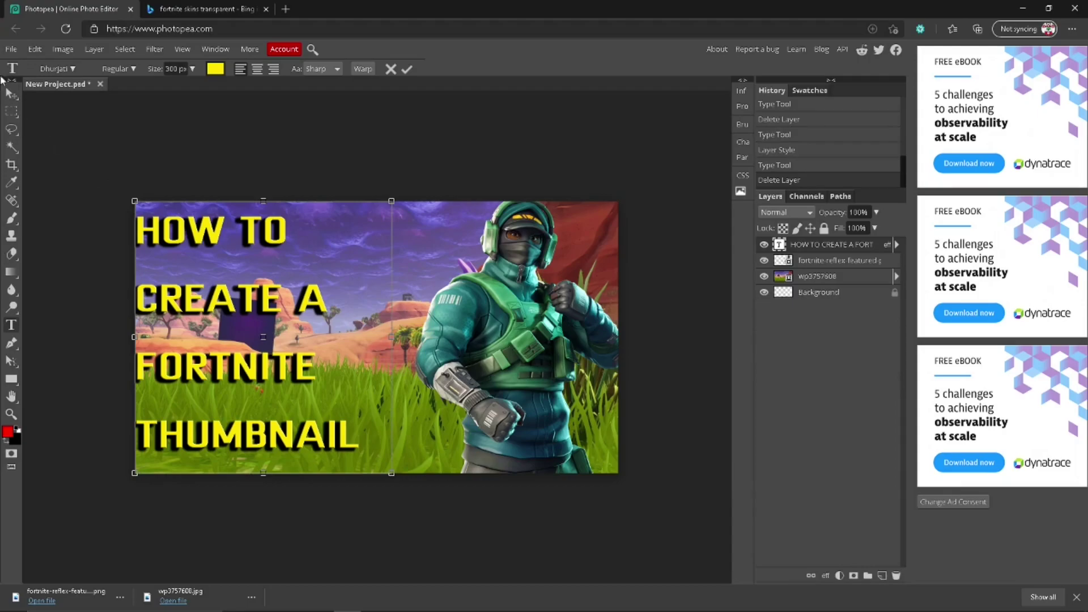
click(11, 49)
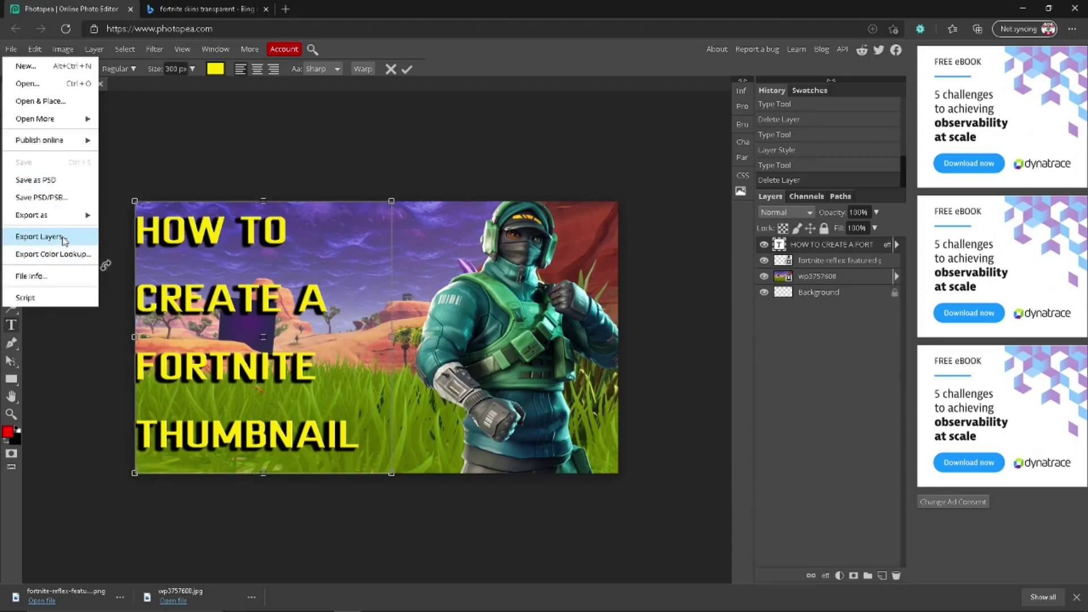
mouse_move(68, 215)
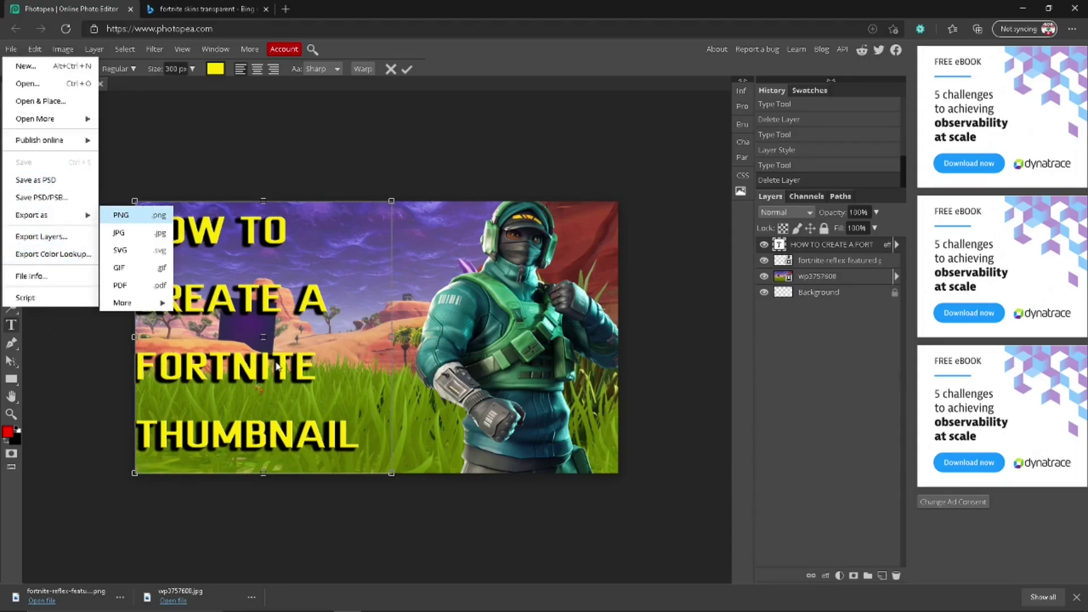
click(128, 215)
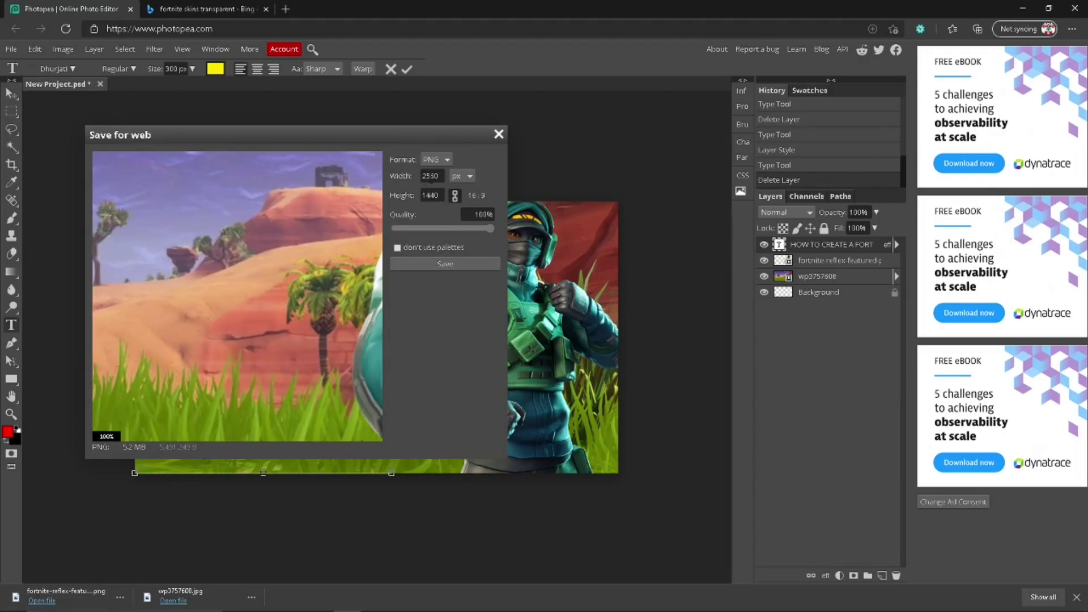
drag(441, 176, 404, 171)
key(BackSpace)
key(Return)
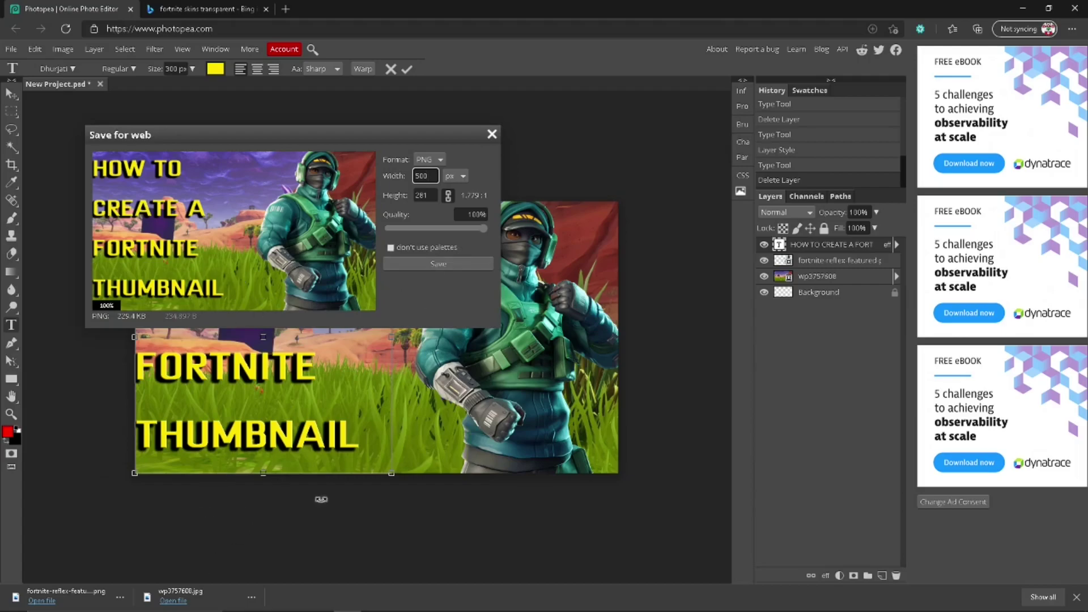
click(454, 263)
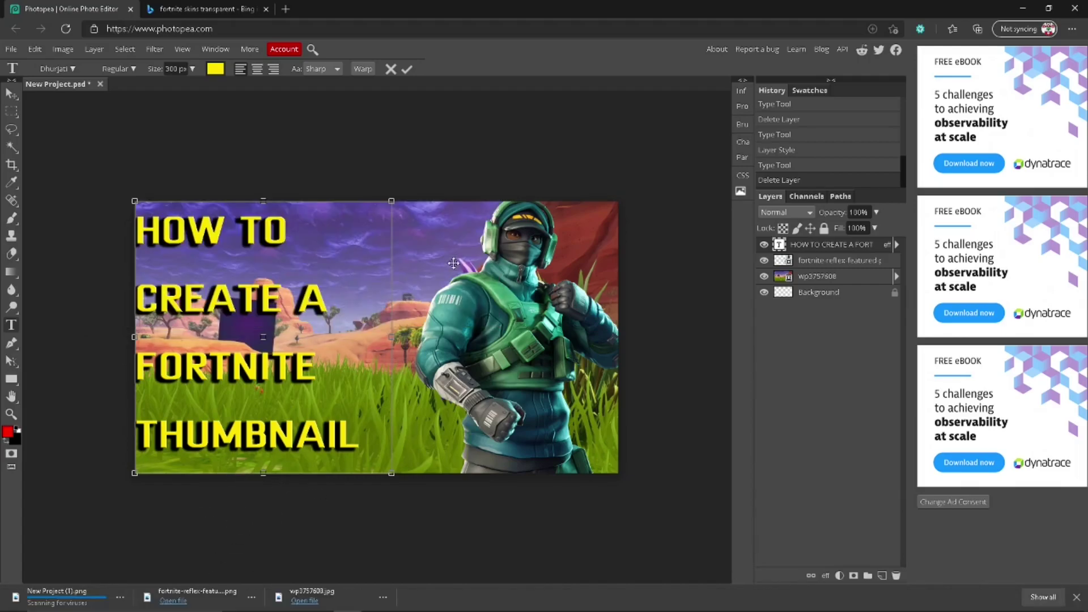
Open the exported New Project (1).png in Photos, examine it at full screen, and close the viewer and the browser's download bar
click(44, 601)
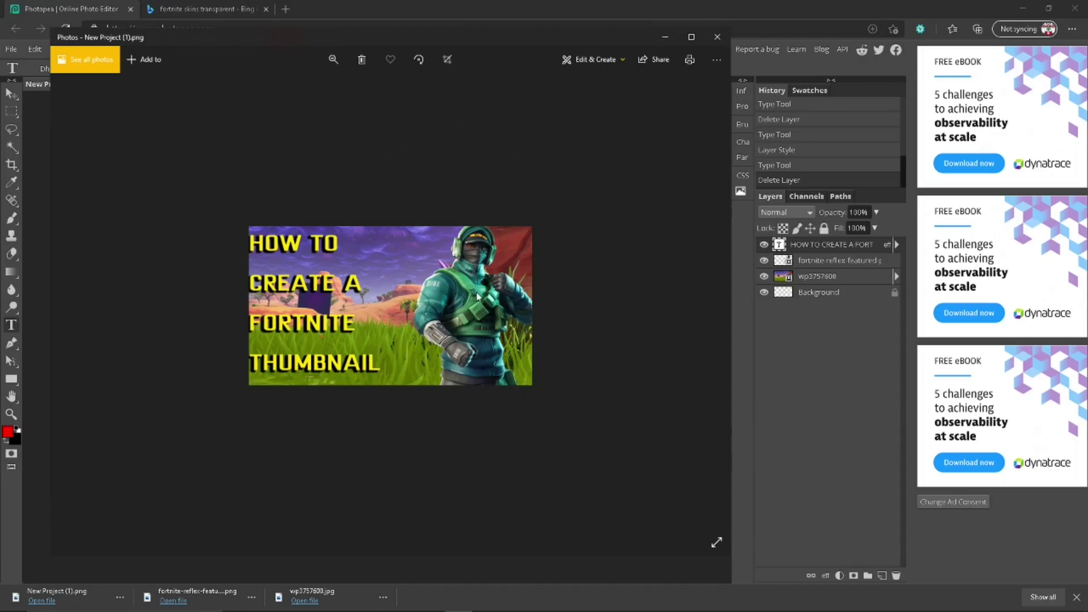
click(717, 543)
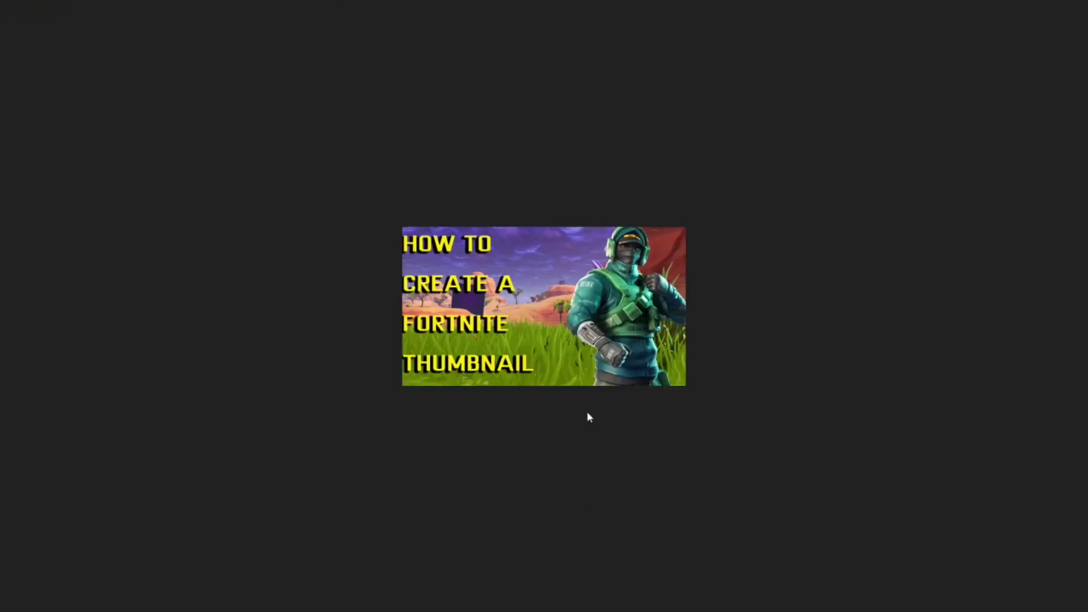
mouse_move(1085, 5)
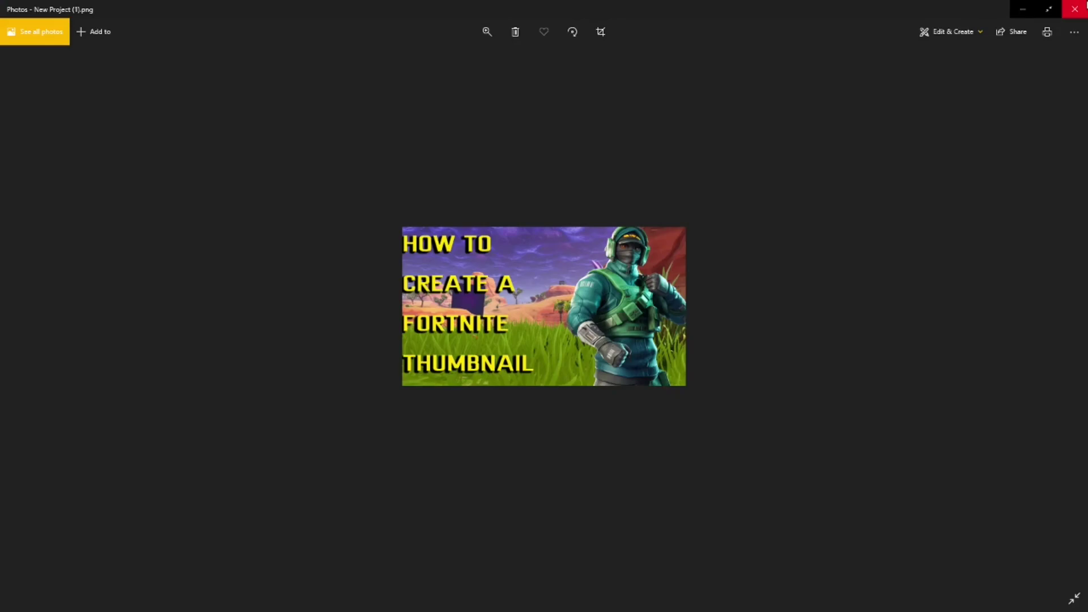
click(1049, 9)
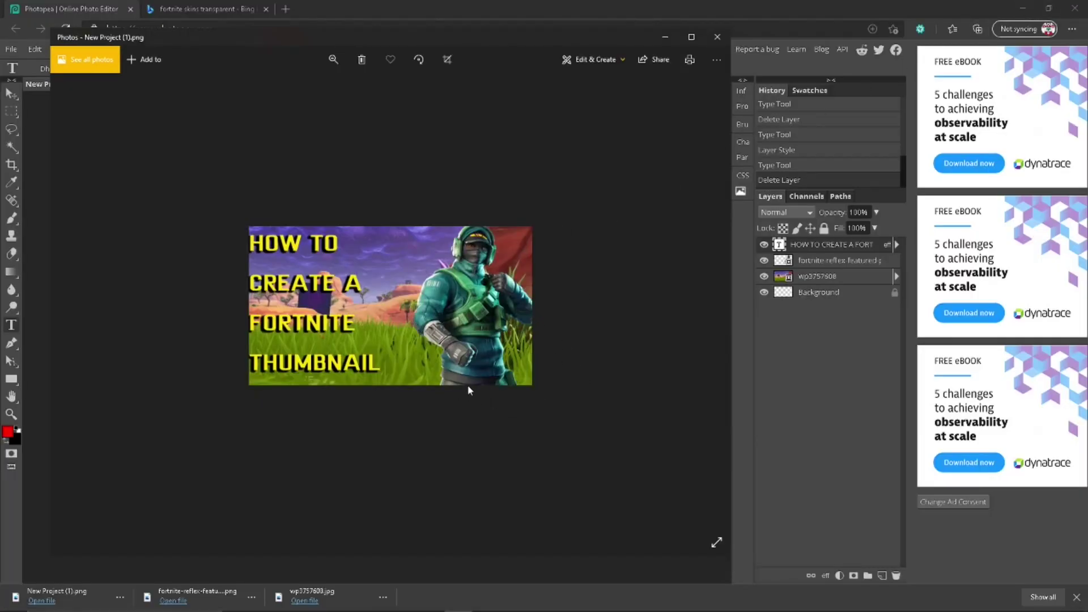
click(718, 40)
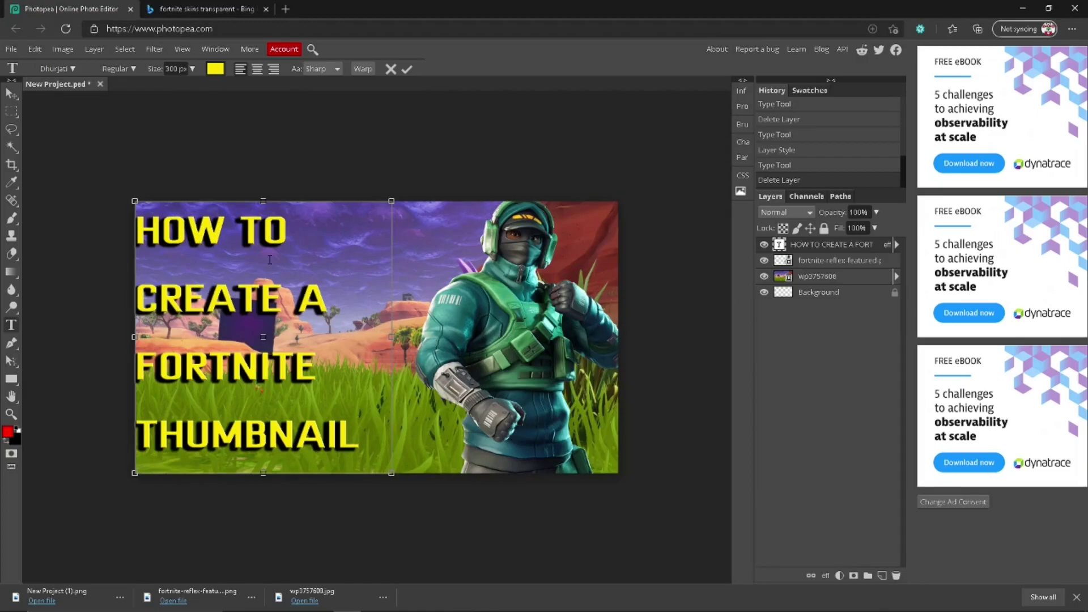
click(1076, 597)
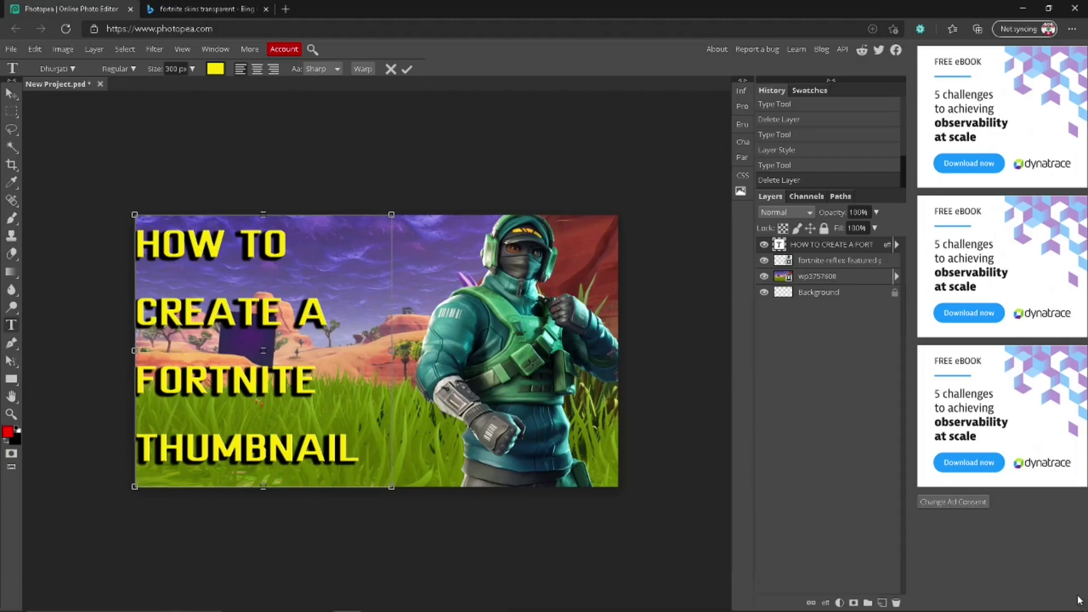